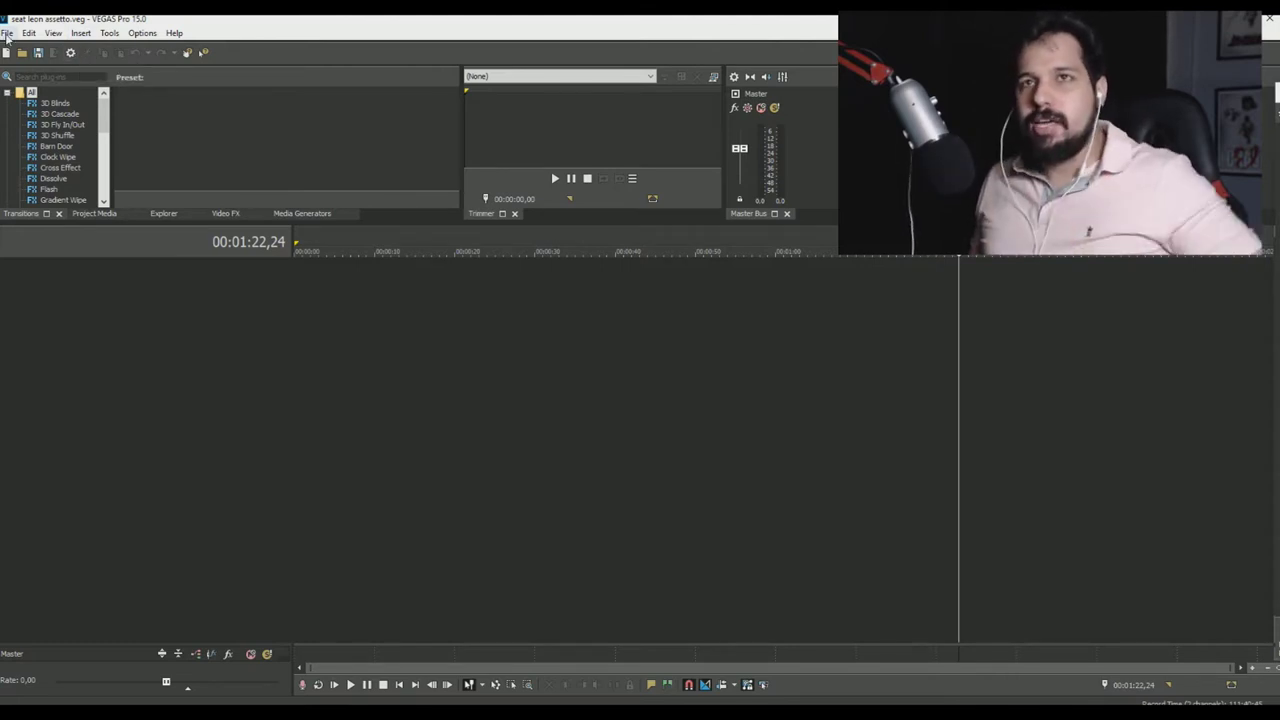
pyautogui.click(6, 33)
pyautogui.click(48, 64)
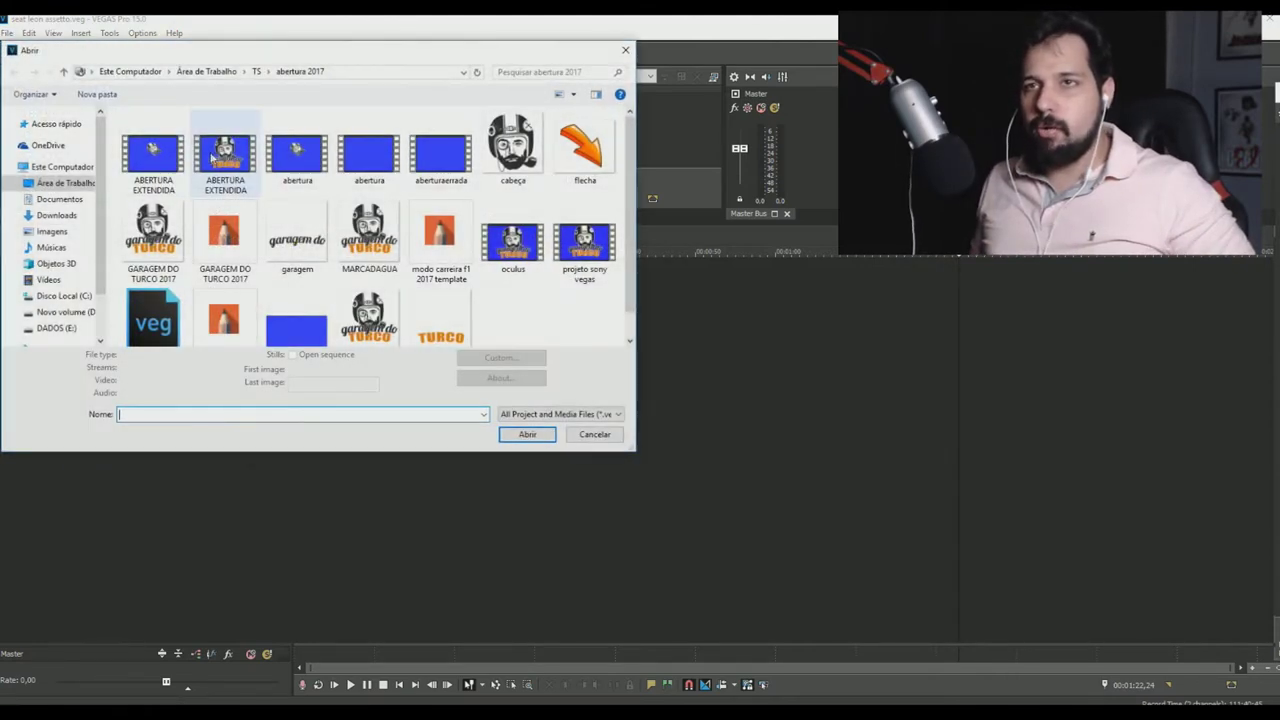
pyautogui.click(65, 183)
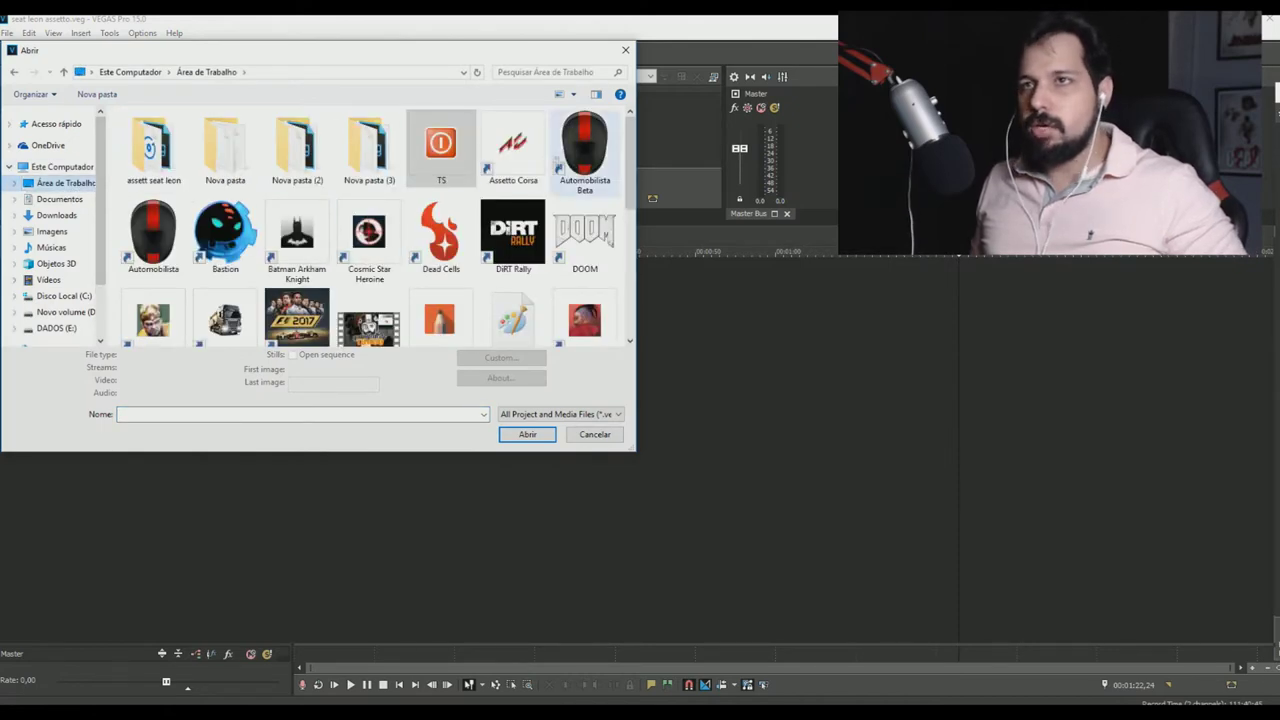
pyautogui.moveTo(631, 173)
pyautogui.mouseDown()
pyautogui.moveTo(636, 332)
pyautogui.moveTo(649, 243)
pyautogui.moveTo(647, 293)
pyautogui.moveTo(636, 170)
pyautogui.mouseUp()
pyautogui.doubleClick(153, 148)
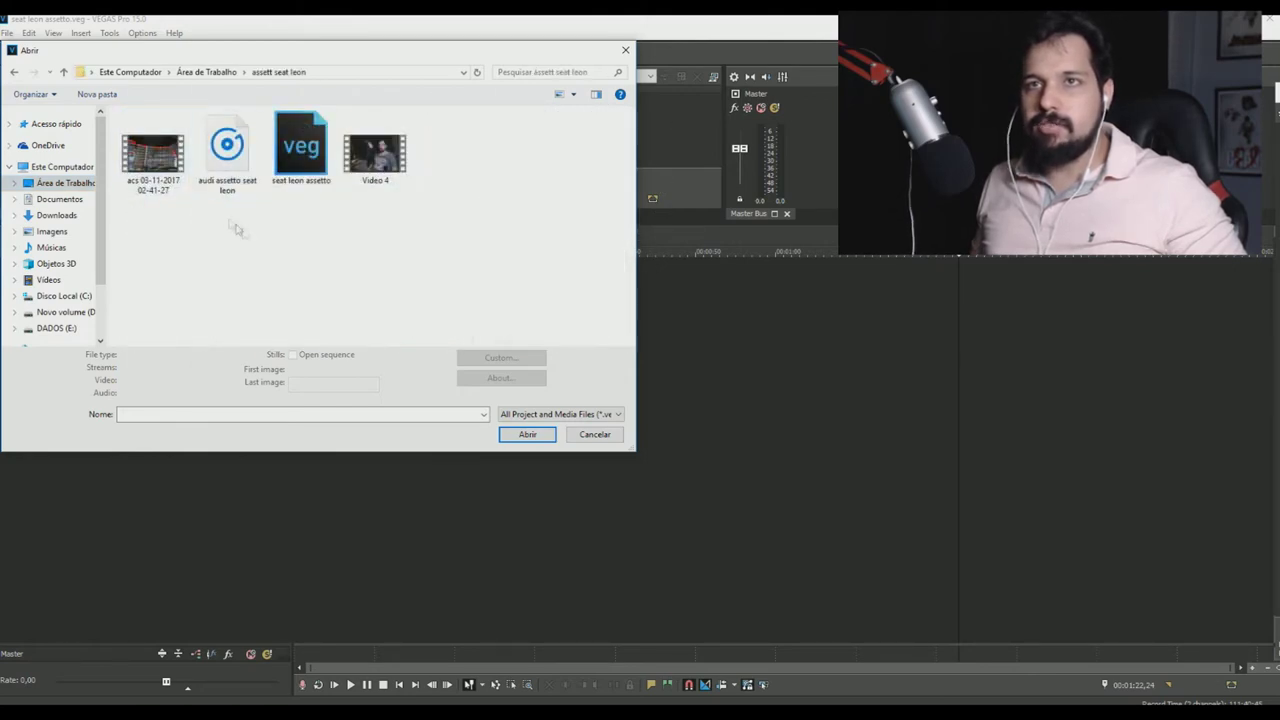
pyautogui.moveTo(452, 228); pyautogui.dragTo(185, 150)
pyautogui.click(352, 168)
pyautogui.keyDown('ctrl'); pyautogui.click(240, 168); pyautogui.keyUp('ctrl')
pyautogui.keyDown('ctrl'); pyautogui.click(153, 152); pyautogui.keyUp('ctrl')
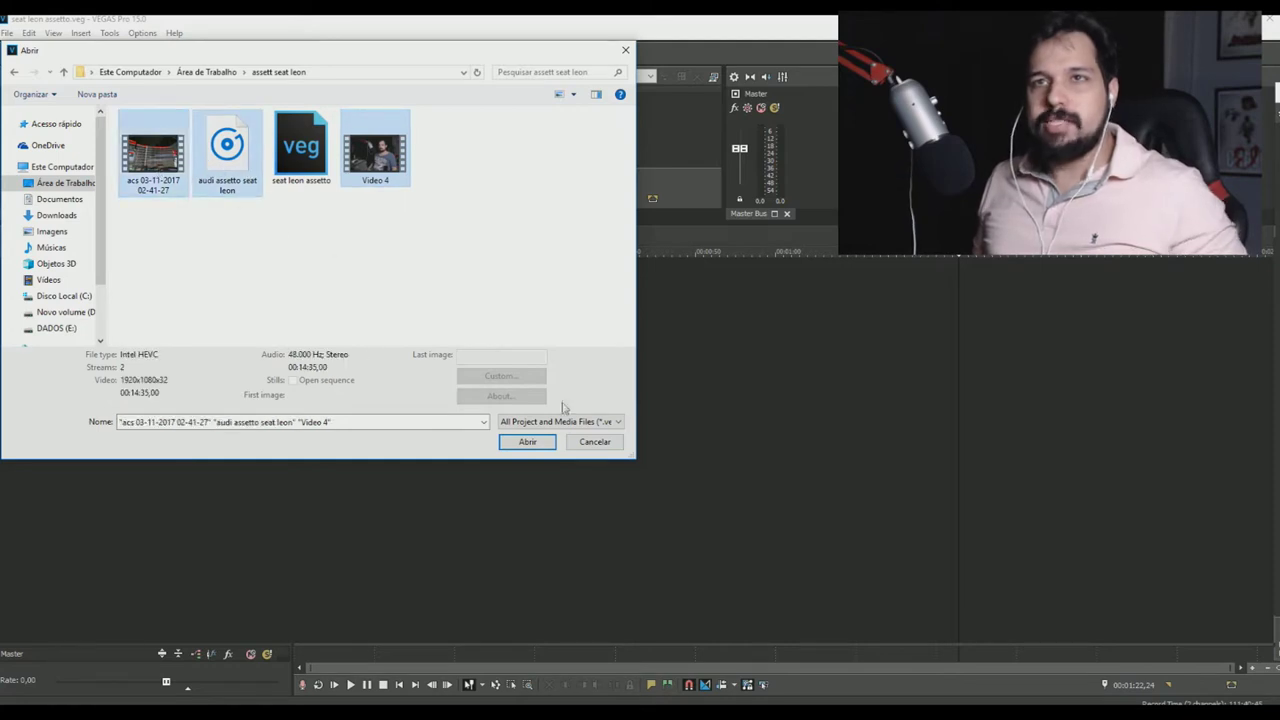
pyautogui.click(527, 442)
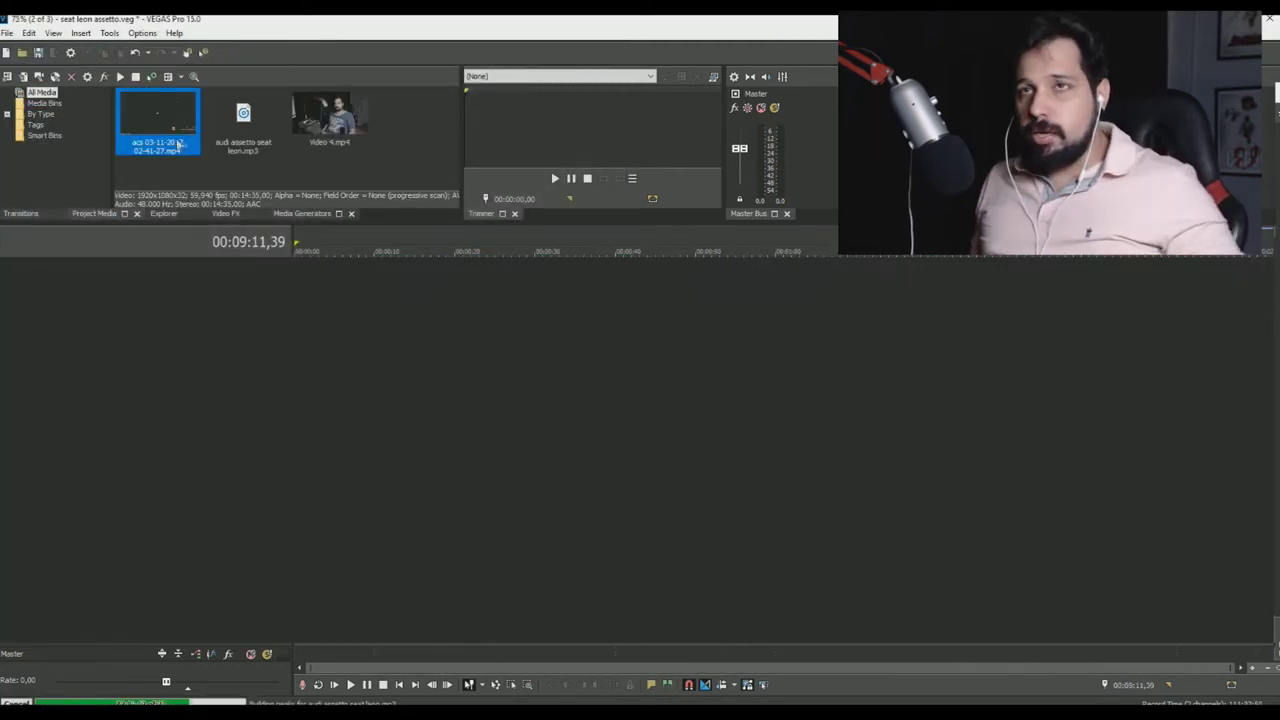
pyautogui.moveTo(273, 271); pyautogui.dragTo(297, 386)
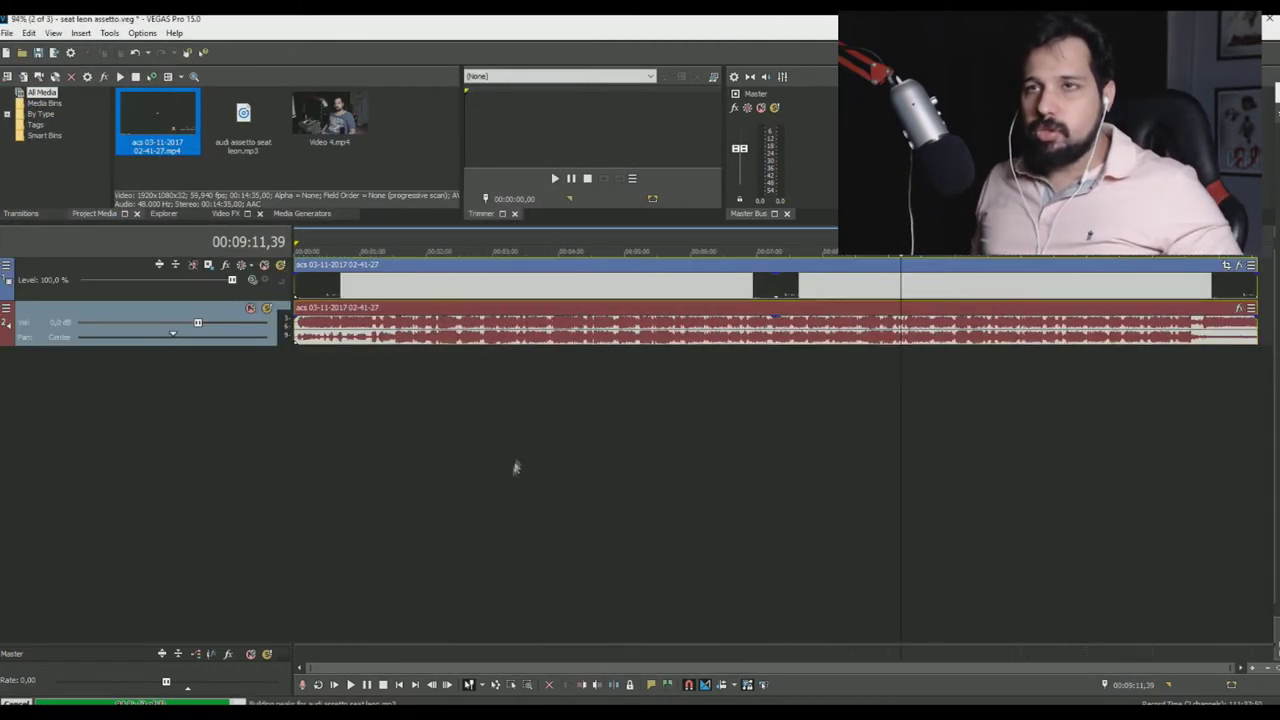
pyautogui.click(681, 290)
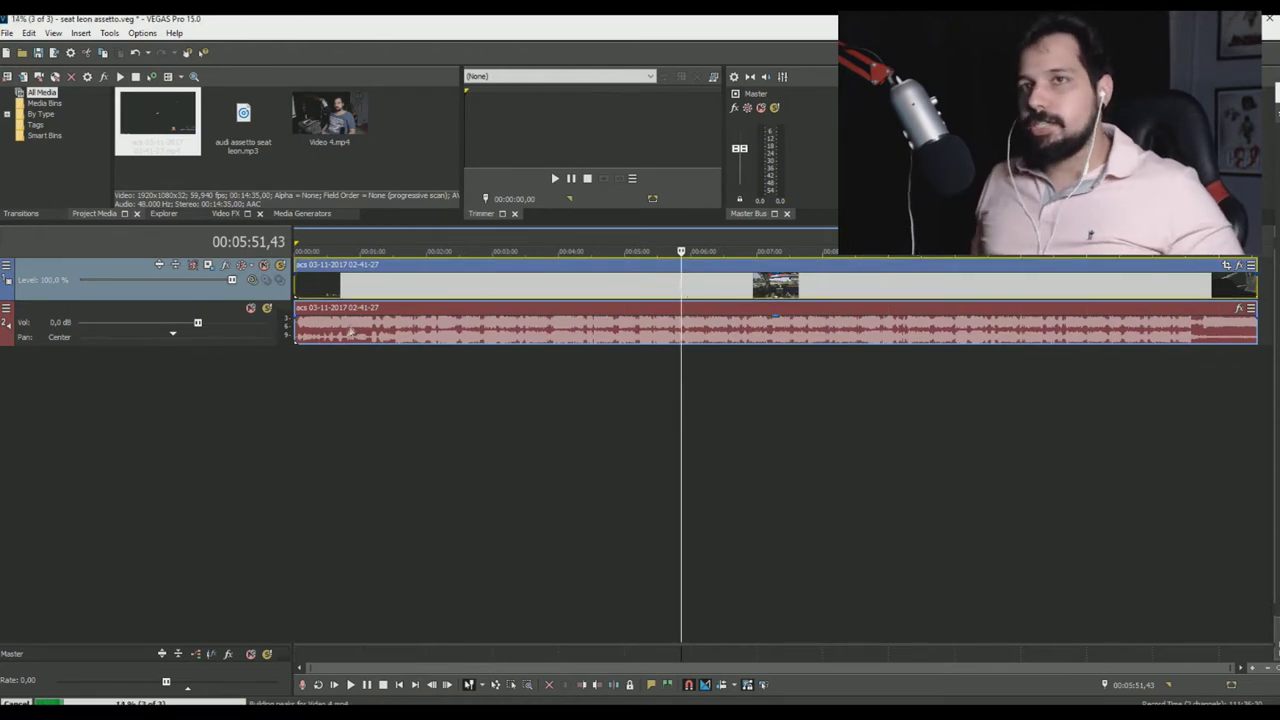
pyautogui.rightClick(200, 300)
pyautogui.click(240, 326)
pyautogui.moveTo(330, 118); pyautogui.dragTo(296, 263)
pyautogui.scroll(-4, 446, 388)
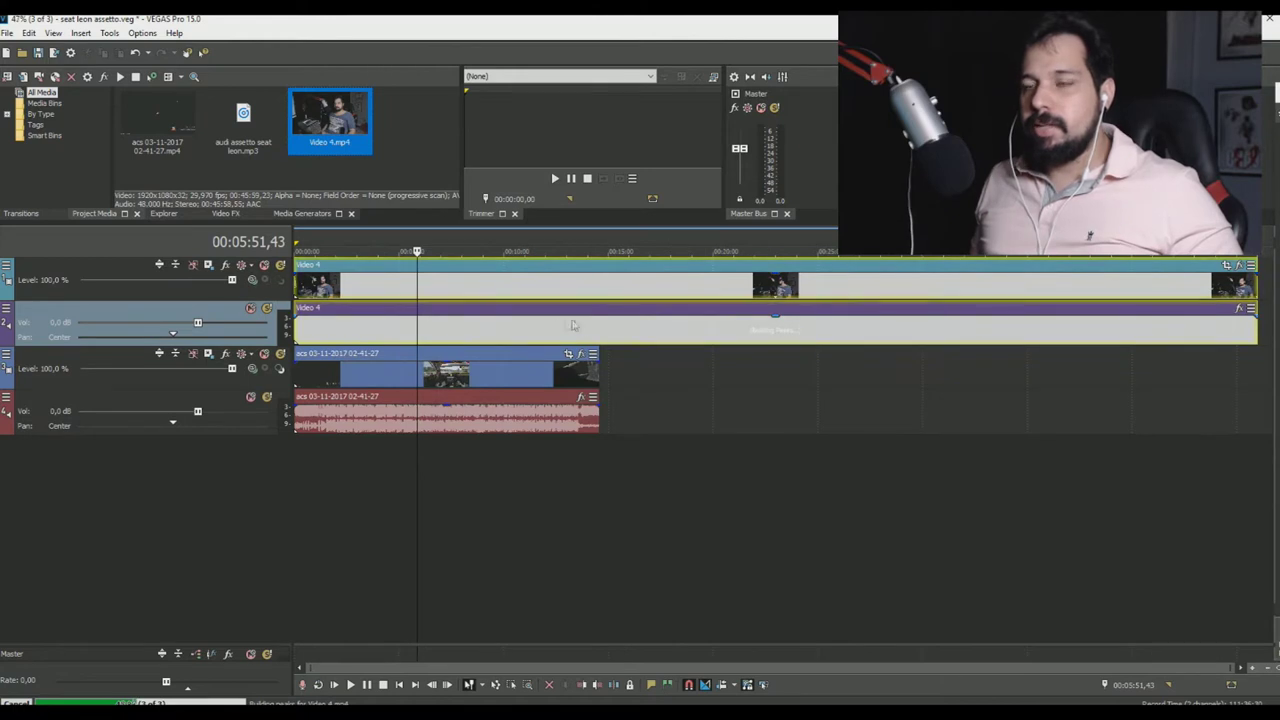
# - Add audi assetto seat leon.mp3 at the timeline start on a new bottom track and shift the acs clip toward the end of Video 4
pyautogui.moveTo(446, 388); pyautogui.dragTo(806, 340)
pyautogui.click(806, 340)
pyautogui.moveTo(800, 410); pyautogui.dragTo(687, 385)
pyautogui.moveTo(243, 118); pyautogui.dragTo(262, 480)
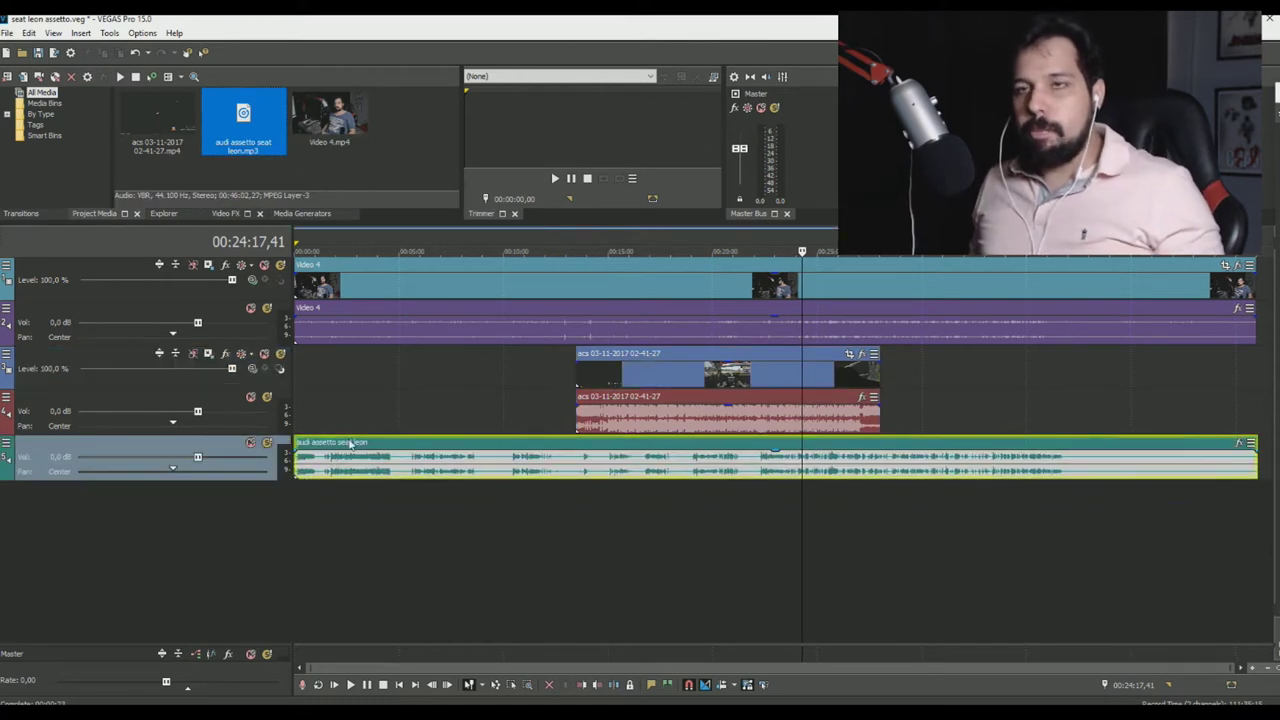
pyautogui.moveTo(648, 373); pyautogui.dragTo(1019, 394)
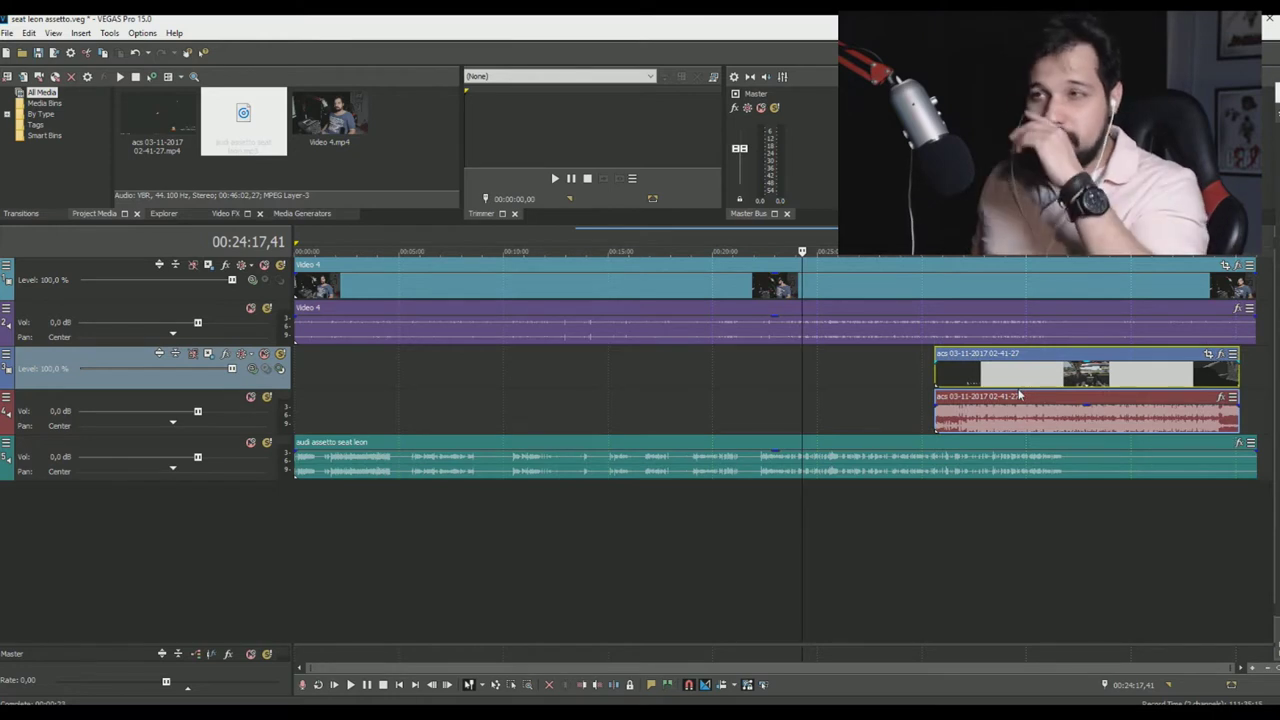
# - Bring the floating Video Preview over the project with Video 4 at about 00:01:40 and set the preview quality to Best (Full)
pyautogui.click(329, 323)
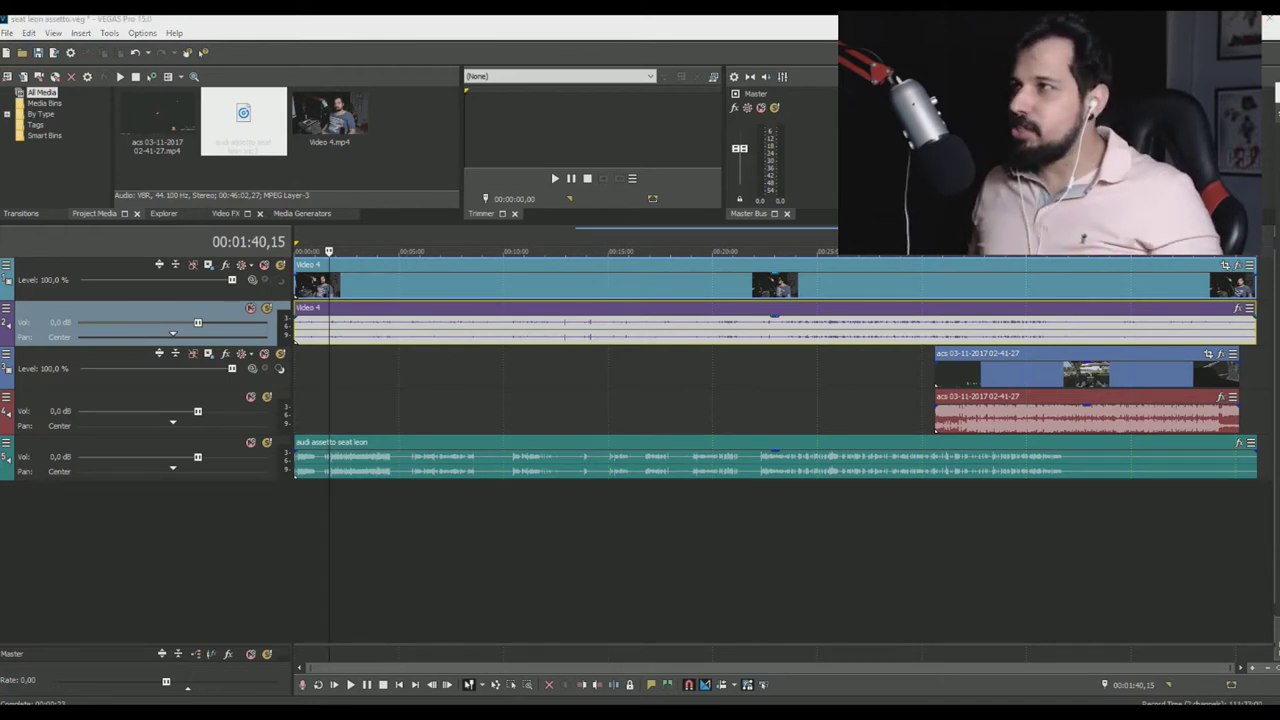
pyautogui.moveTo(870, 213); pyautogui.dragTo(257, 88)
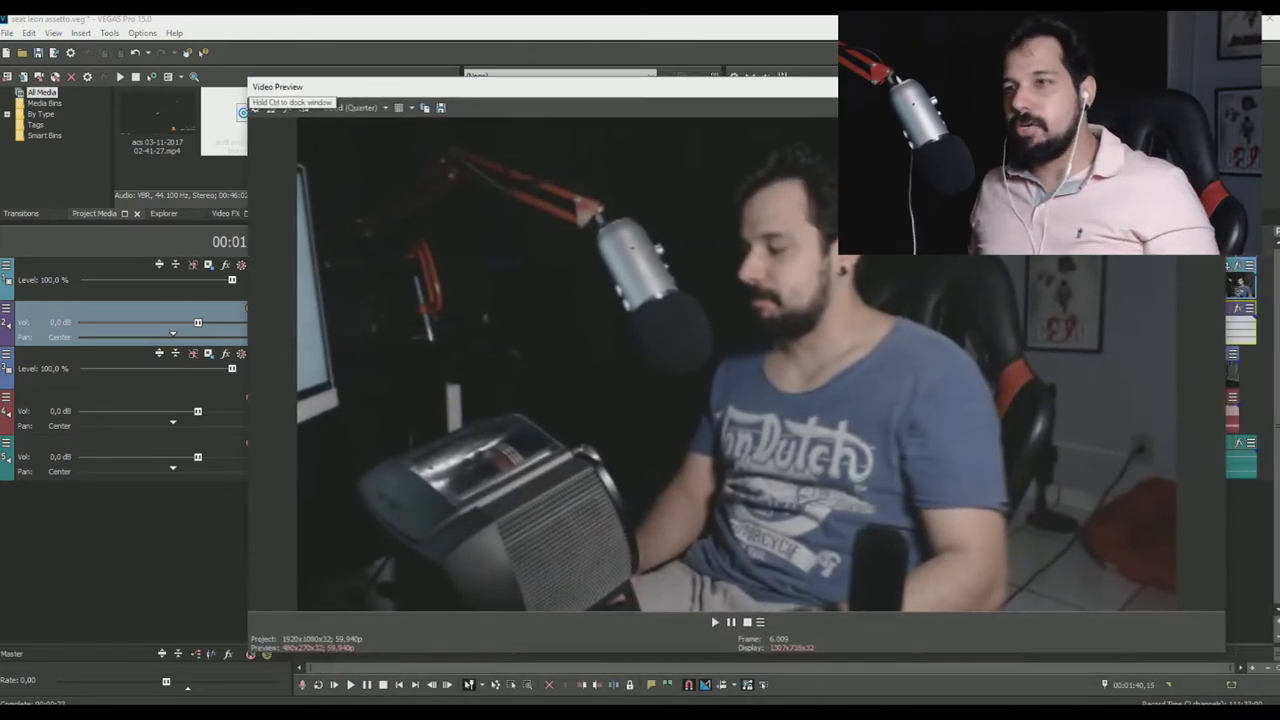
pyautogui.moveTo(851, 92); pyautogui.dragTo(803, 83)
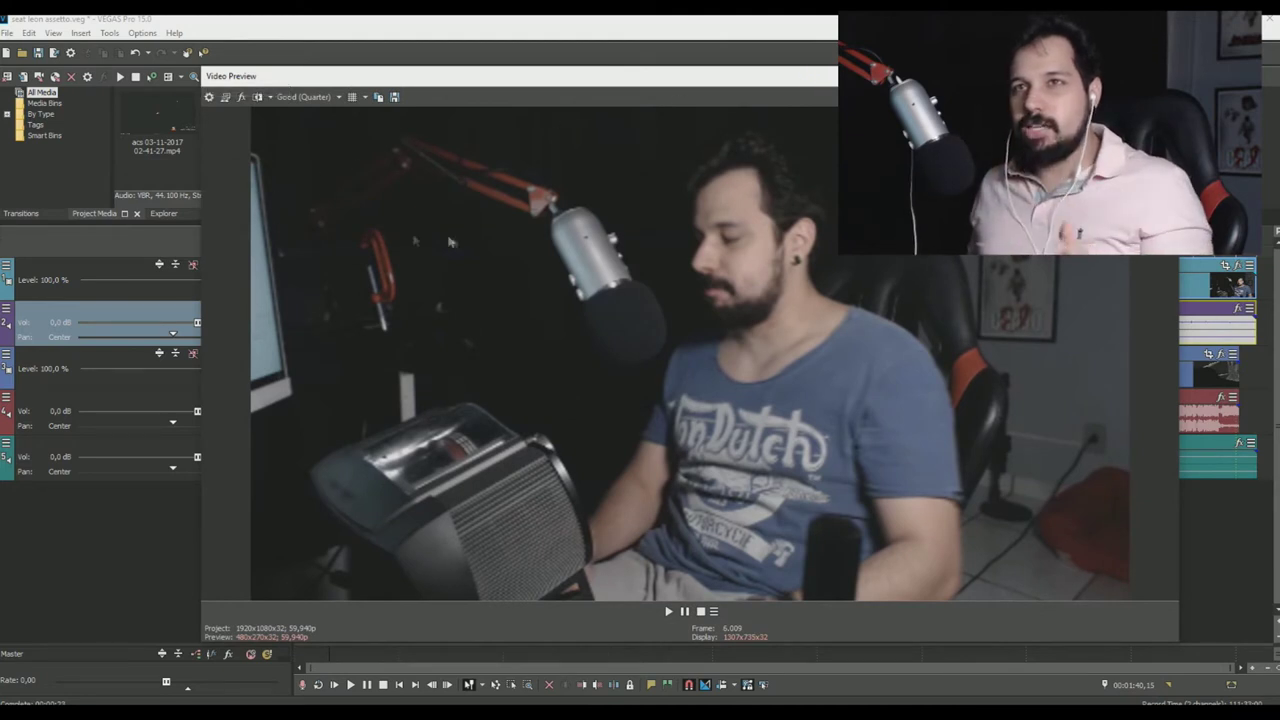
pyautogui.click(303, 97)
pyautogui.moveTo(300, 155)
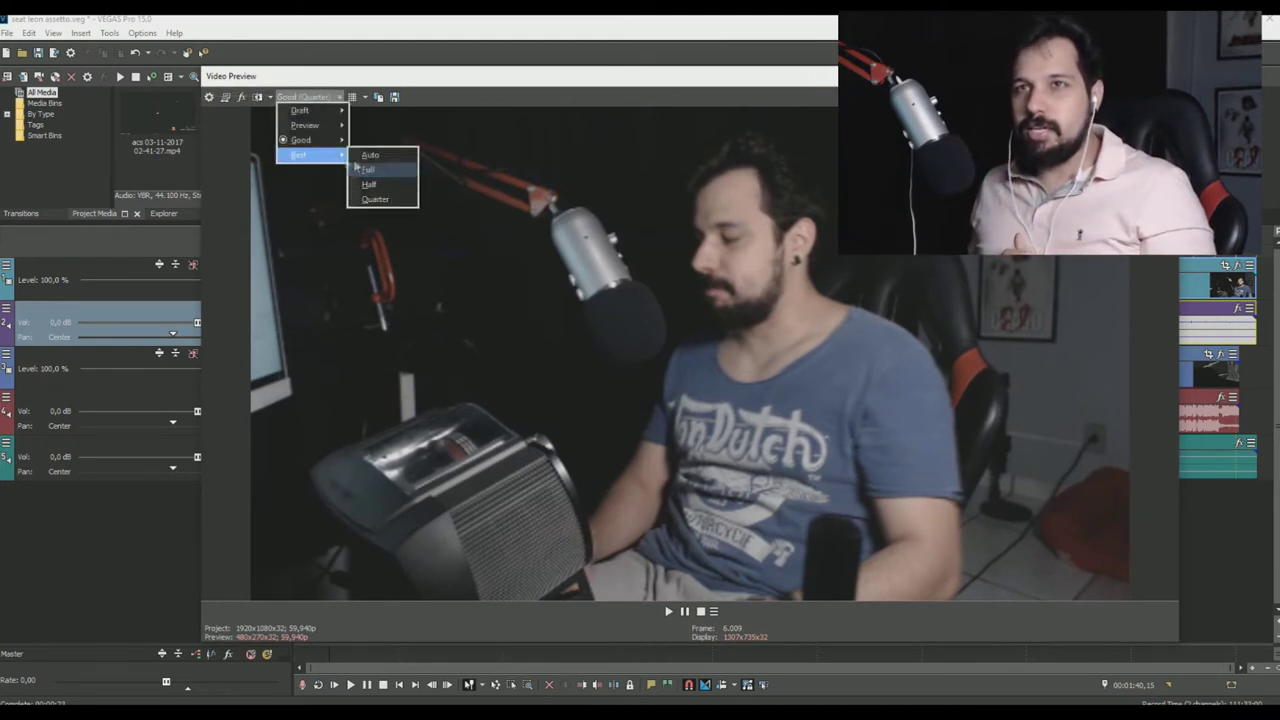
pyautogui.click(369, 169)
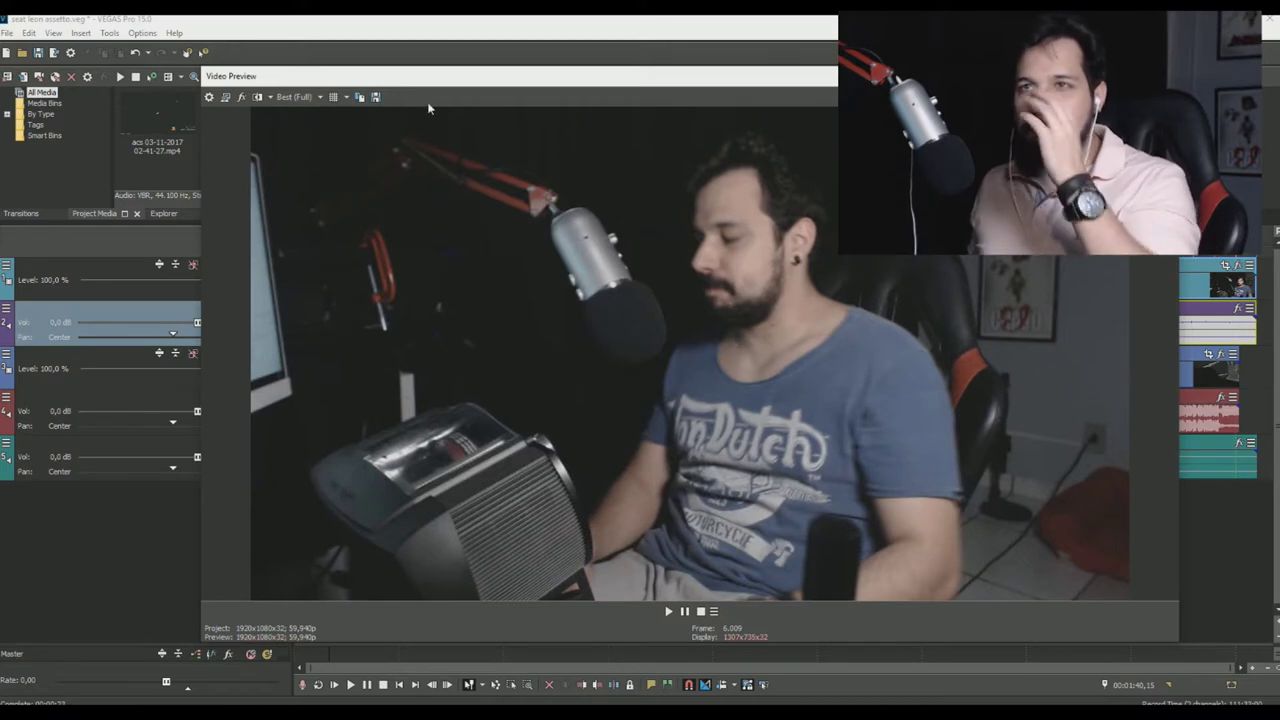
# - Move and shrink the Video Preview to about 361x203, and shift the acs clip back to start at about 00:22:45
pyautogui.moveTo(347, 80); pyautogui.dragTo(950, 100)
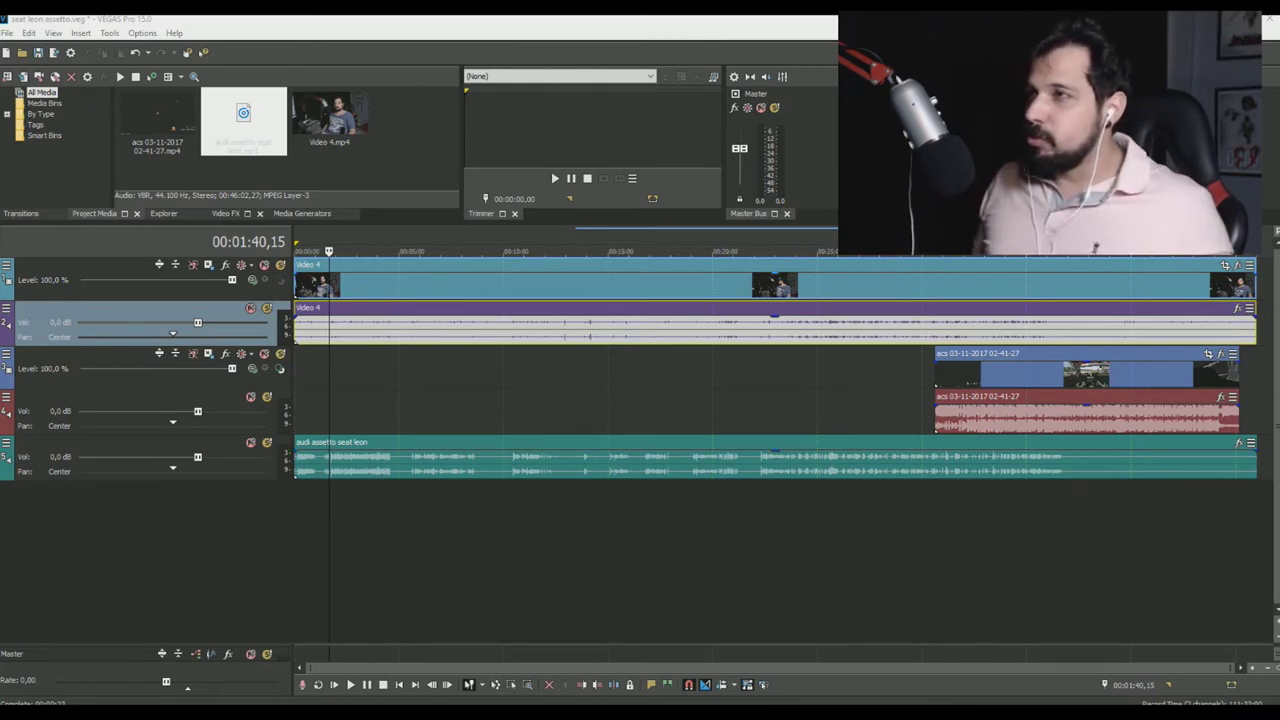
pyautogui.moveTo(1045, 258)
pyautogui.mouseDown()
pyautogui.moveTo(1077, 364)
pyautogui.moveTo(1045, 258)
pyautogui.moveTo(1058, 256)
pyautogui.mouseUp()
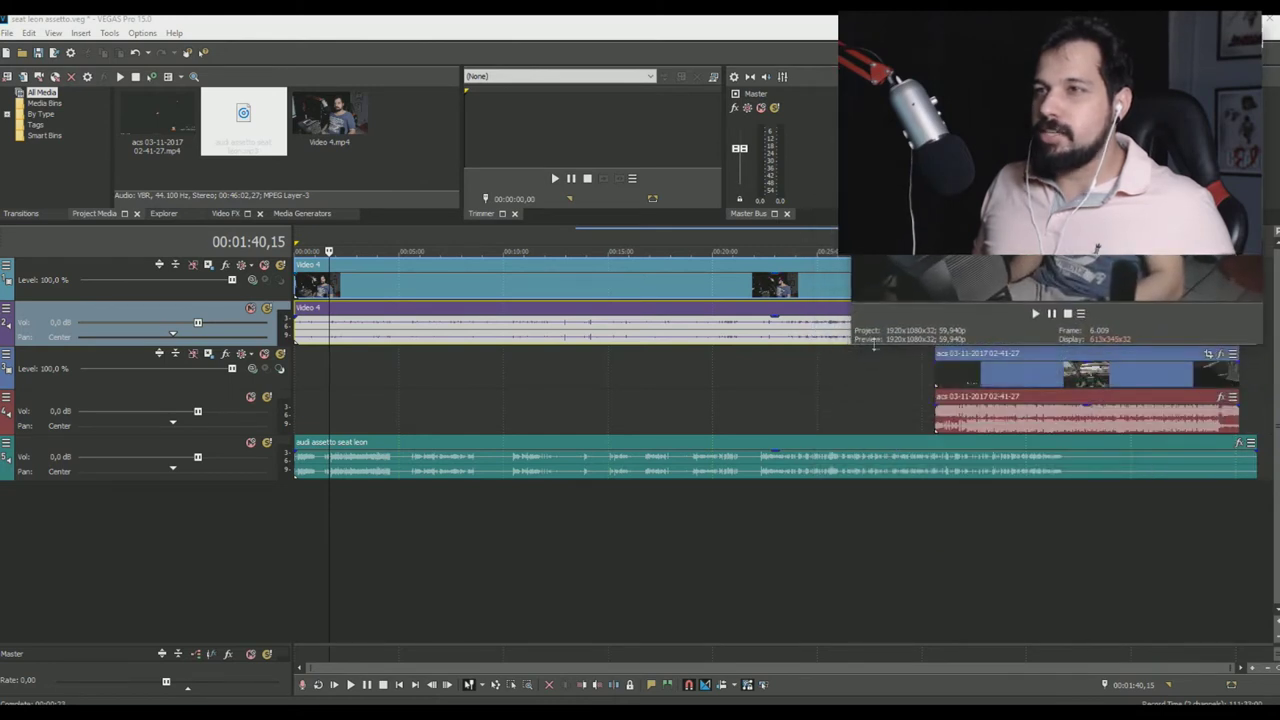
pyautogui.moveTo(851, 347); pyautogui.dragTo(900, 230)
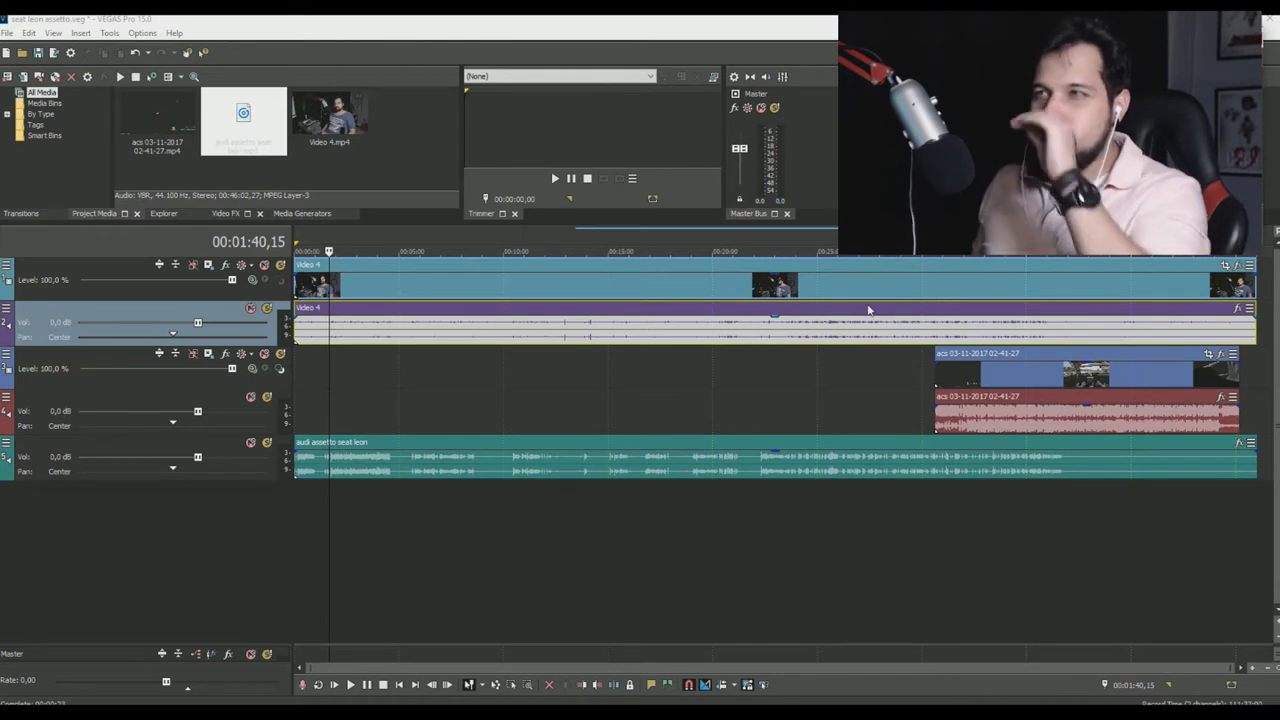
pyautogui.moveTo(1103, 362); pyautogui.dragTo(938, 362)
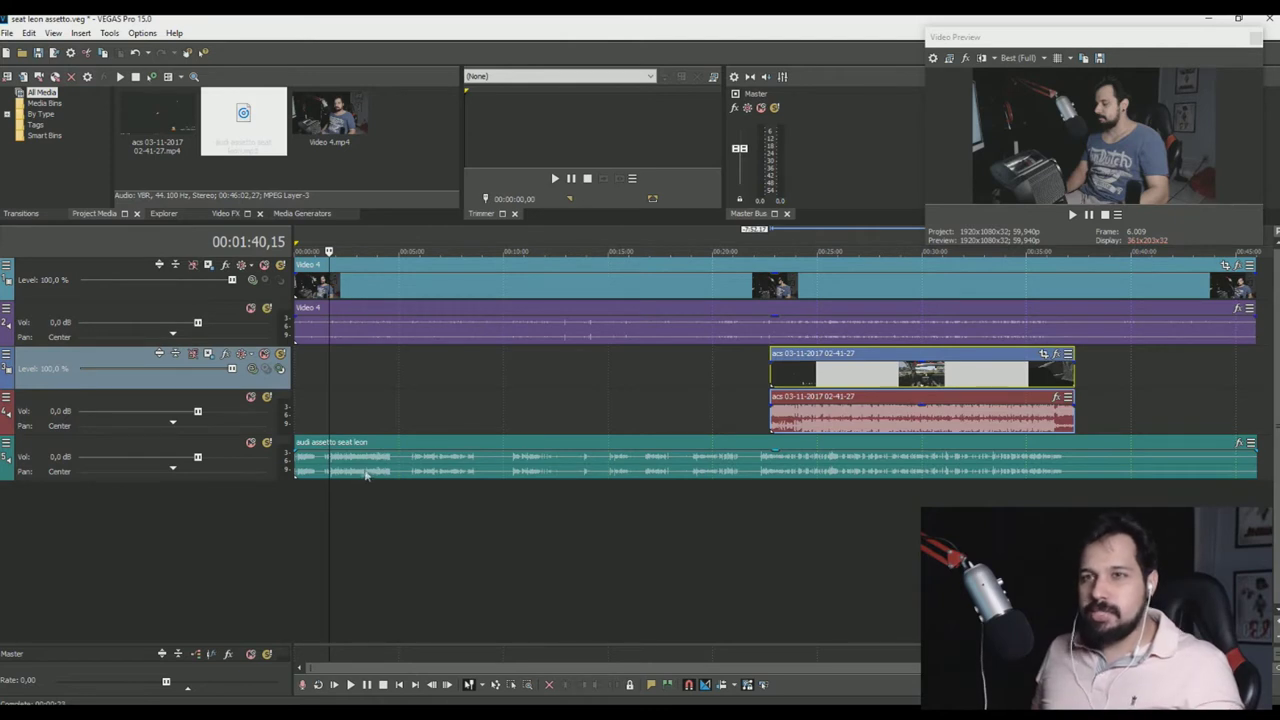
# - Compare the waveform of Video 4's camera audio with that of the separately recorded audi assetto seat leon track
pyautogui.click(325, 470)
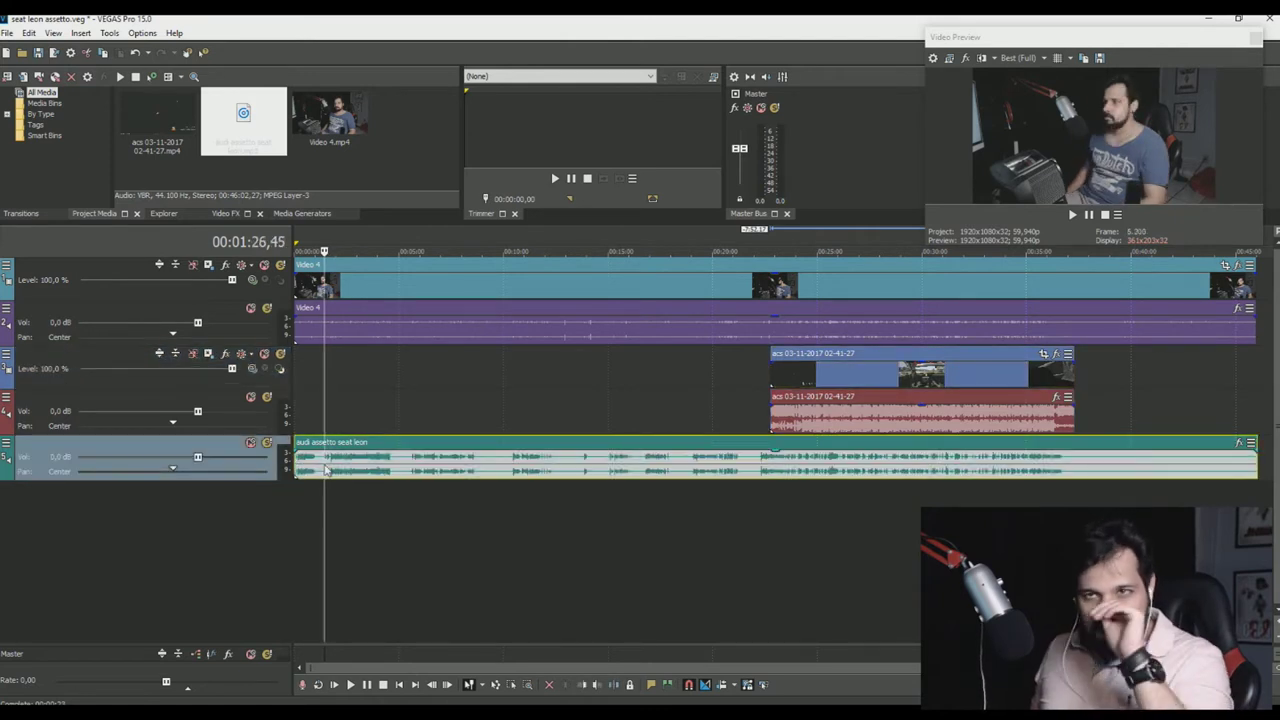
pyautogui.scroll(1, 375, 470)
pyautogui.scroll(-1, 378, 470)
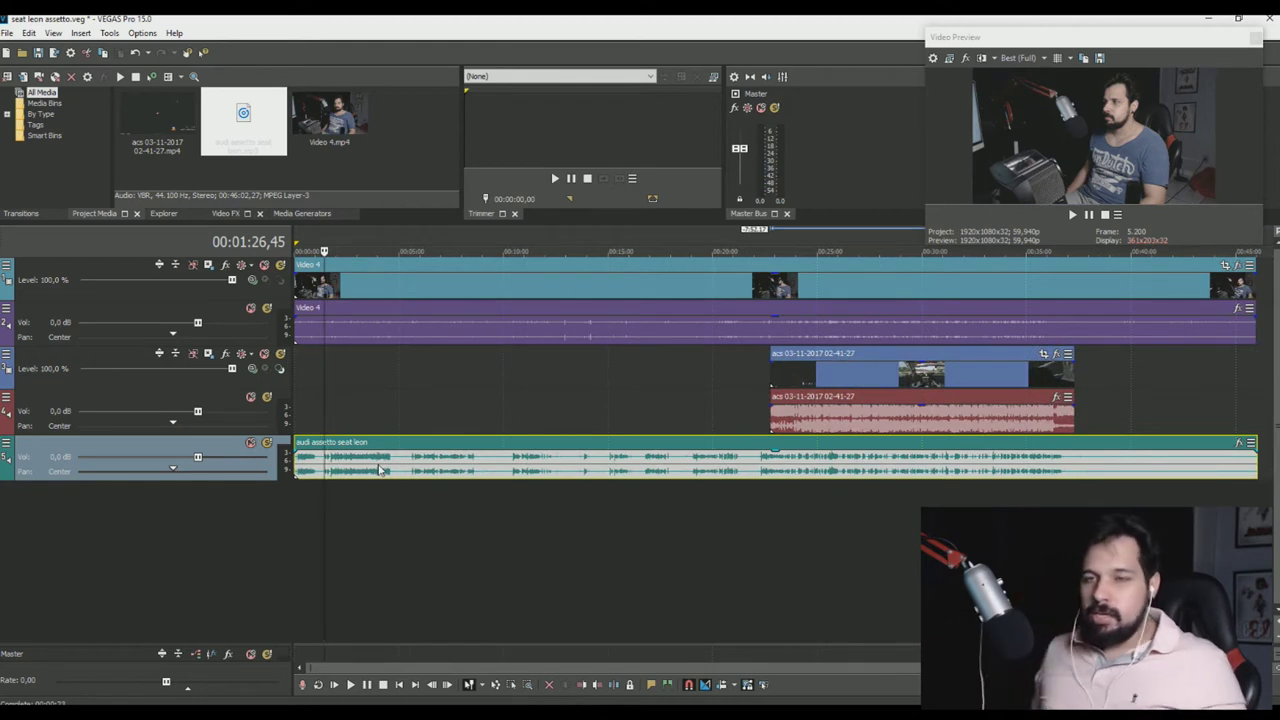
pyautogui.scroll(1, 378, 470)
pyautogui.scroll(-1, 378, 470)
pyautogui.click(450, 330)
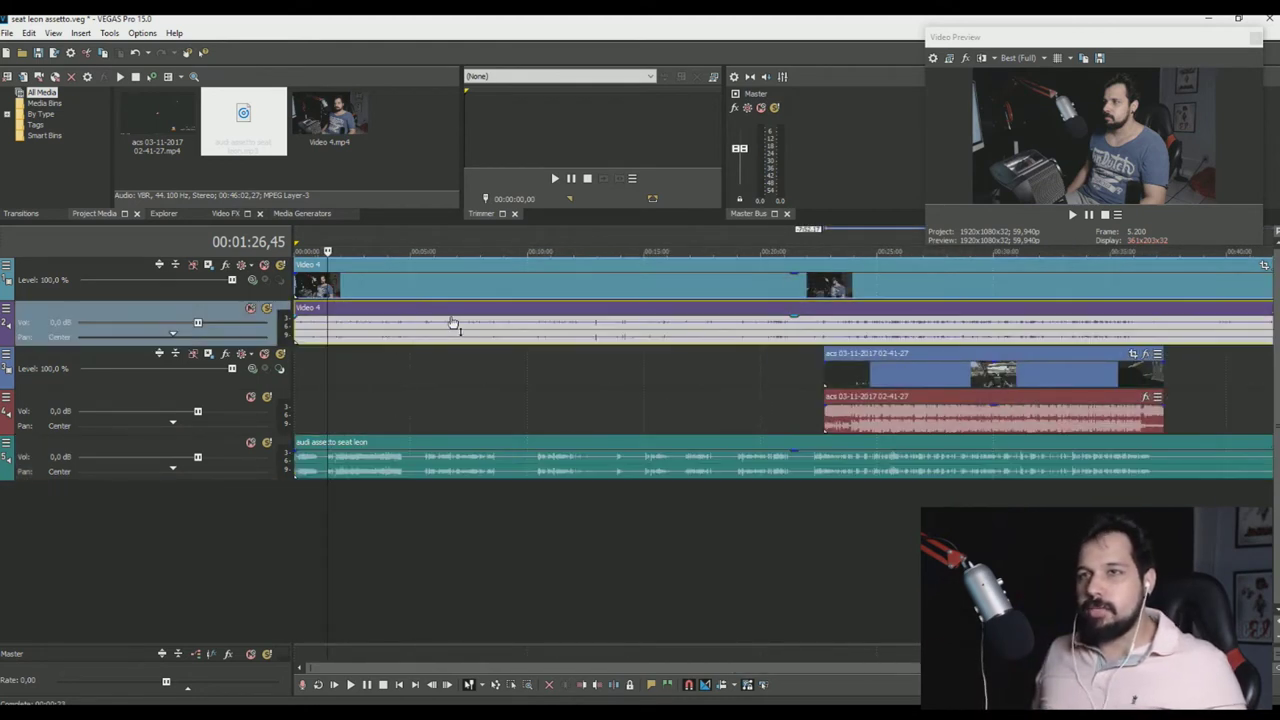
pyautogui.click(456, 334)
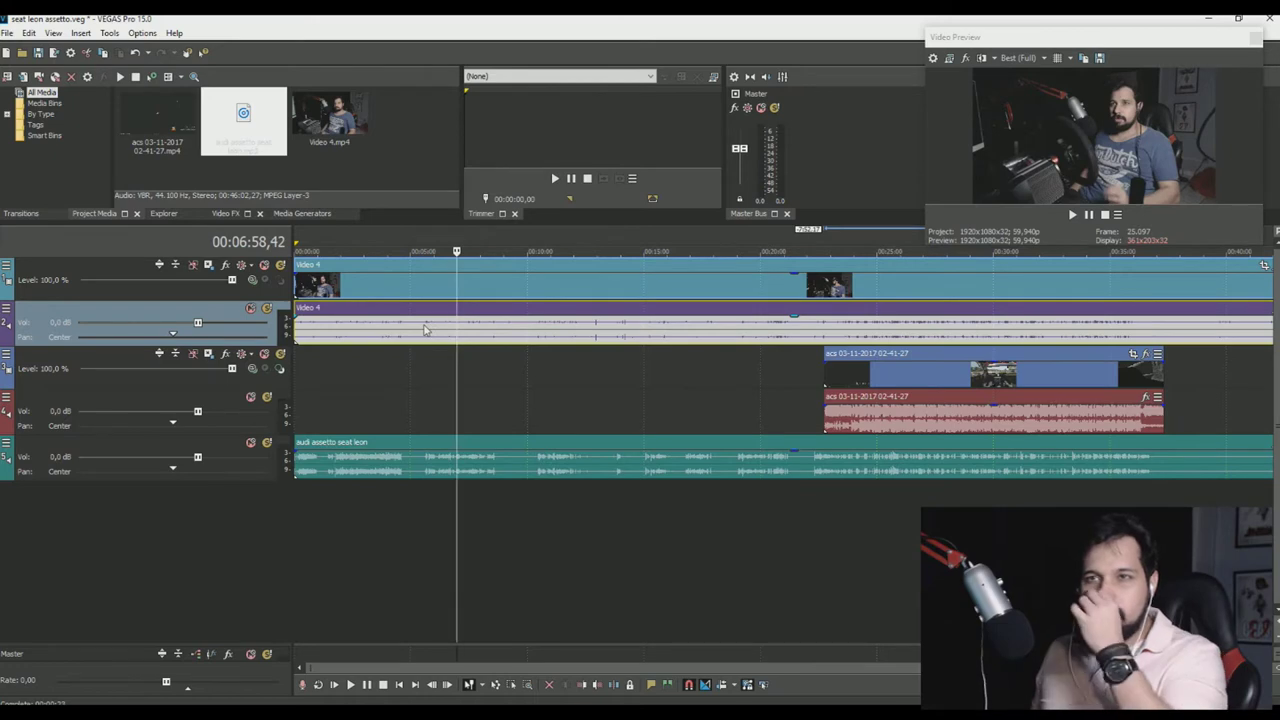
pyautogui.click(393, 461)
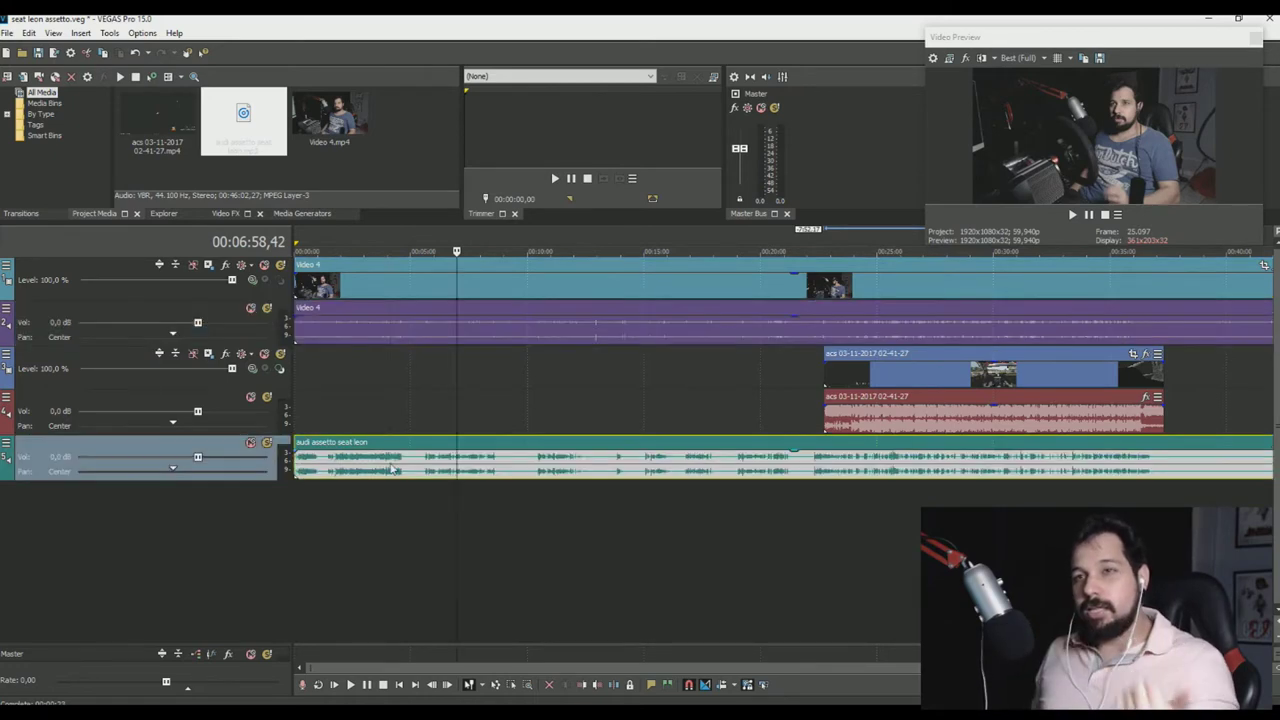
# - Look at the running Audacity and Logitech Webcam Software recordings, minimize both windows and return to the VEGAS Pro project
pyautogui.hotkey('alt', 'Tab')
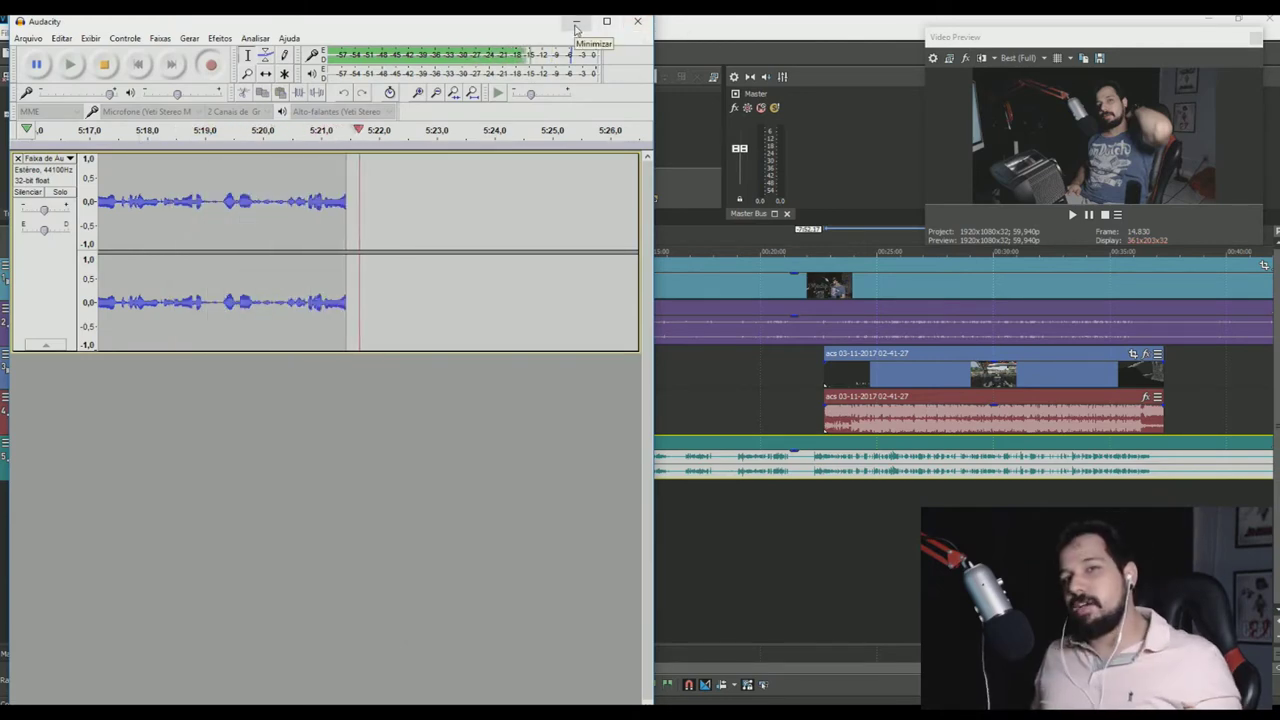
pyautogui.click(574, 24)
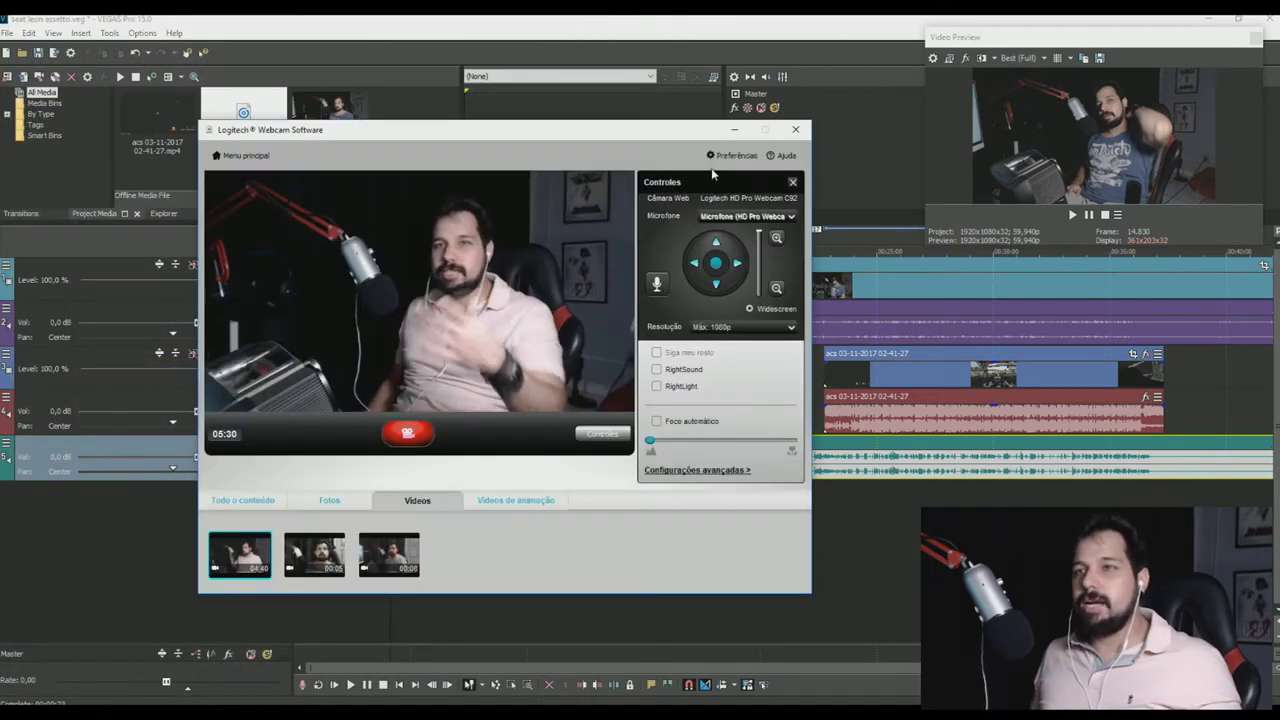
pyautogui.click(734, 130)
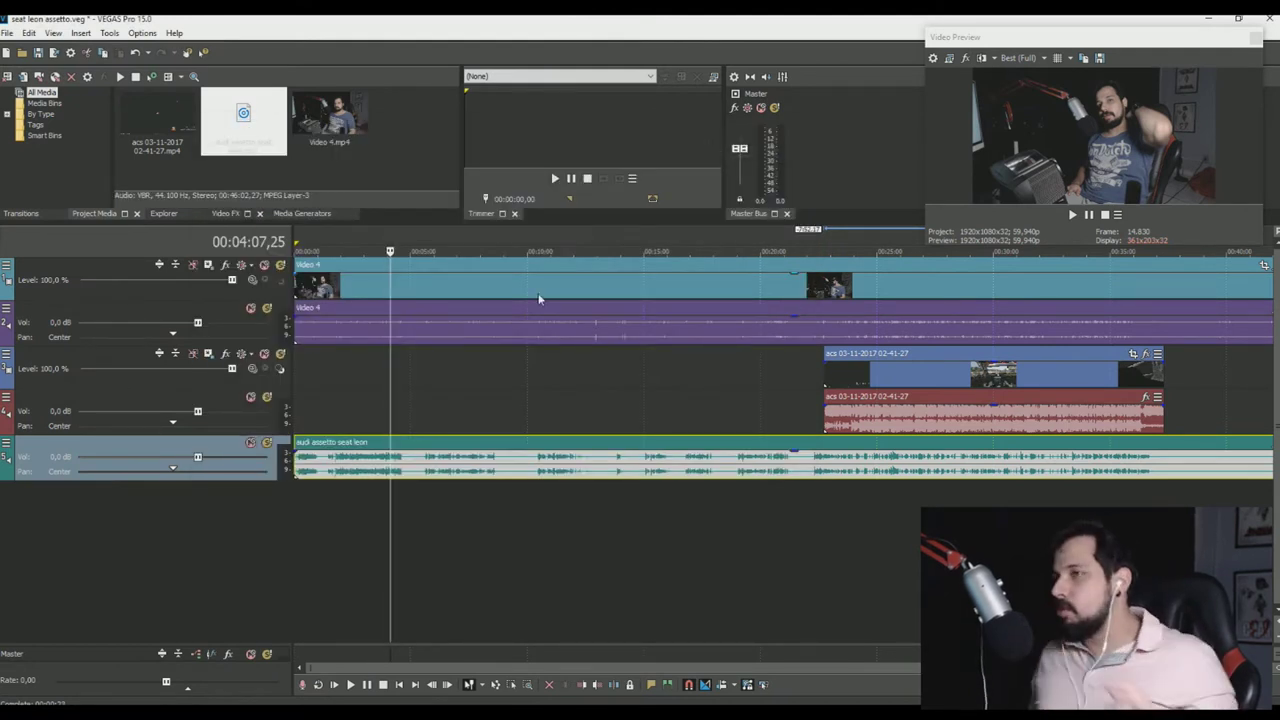
# - Listen to the opening of the audi assetto seat leon track up to about 00:00:16 to examine its first sounds
pyautogui.click(333, 384)
pyautogui.scroll(5, 333, 384)
pyautogui.scroll(-3, 425, 390)
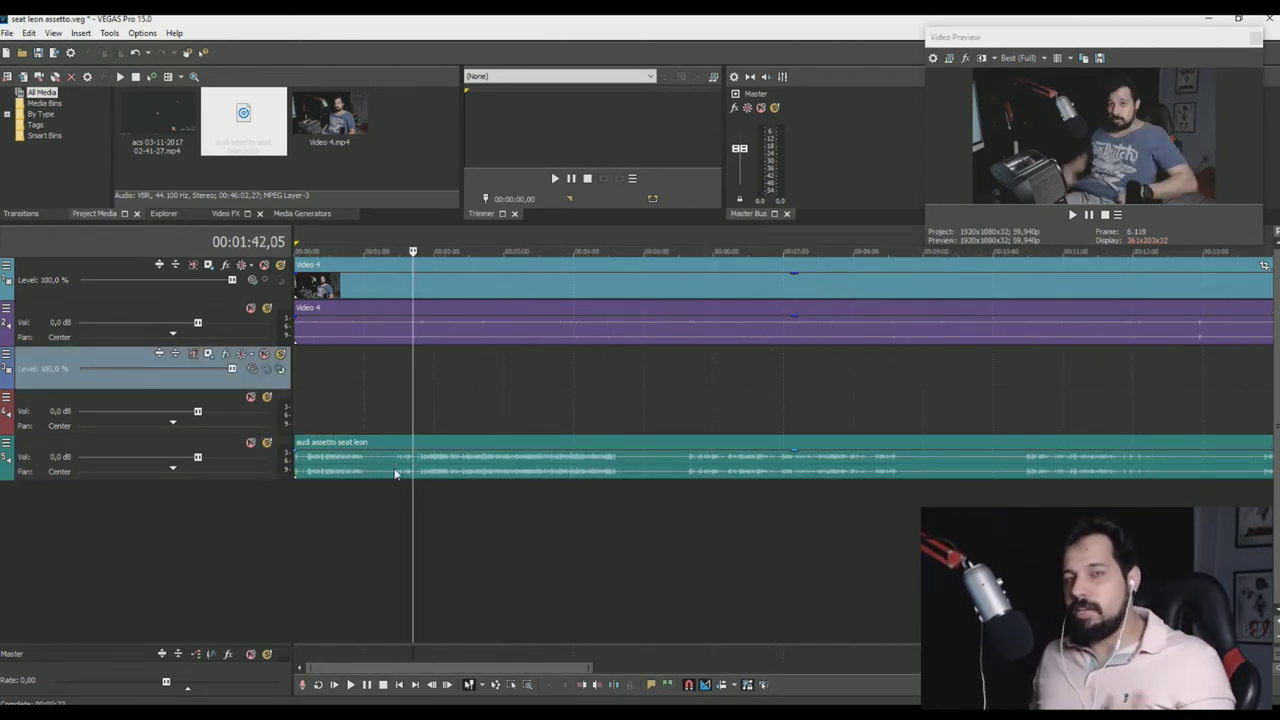
pyautogui.scroll(1, 422, 375)
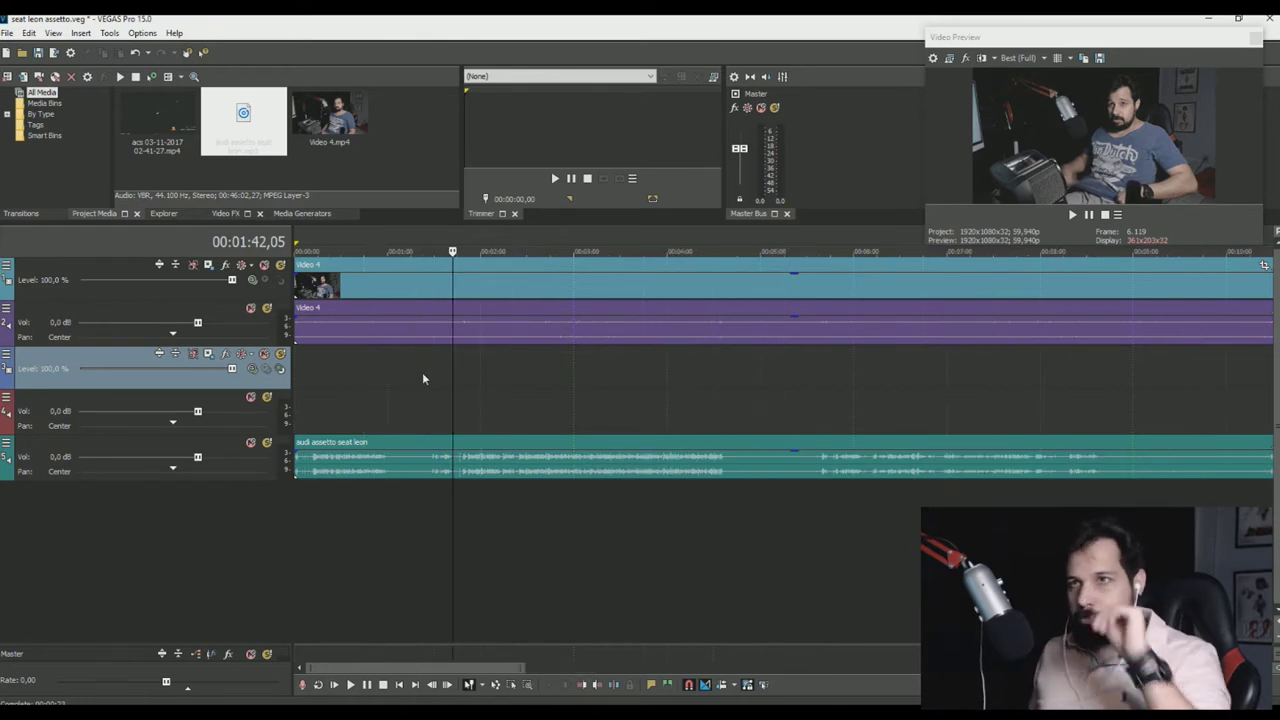
pyautogui.scroll(3, 422, 378)
pyautogui.click(372, 455)
pyautogui.click(367, 684)
pyautogui.scroll(2, 397, 458)
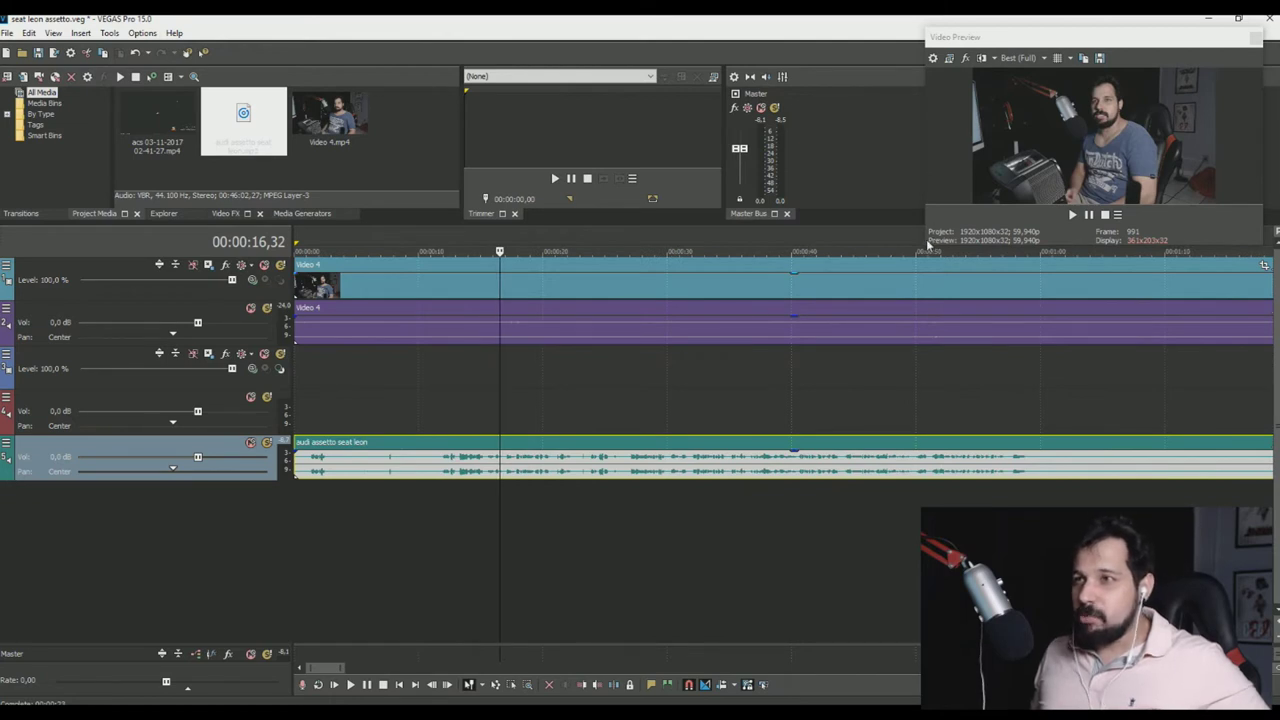
# - Move the Video Preview window clear of the screen edge and enlarge its display to about 693x390
pyautogui.click(1196, 210)
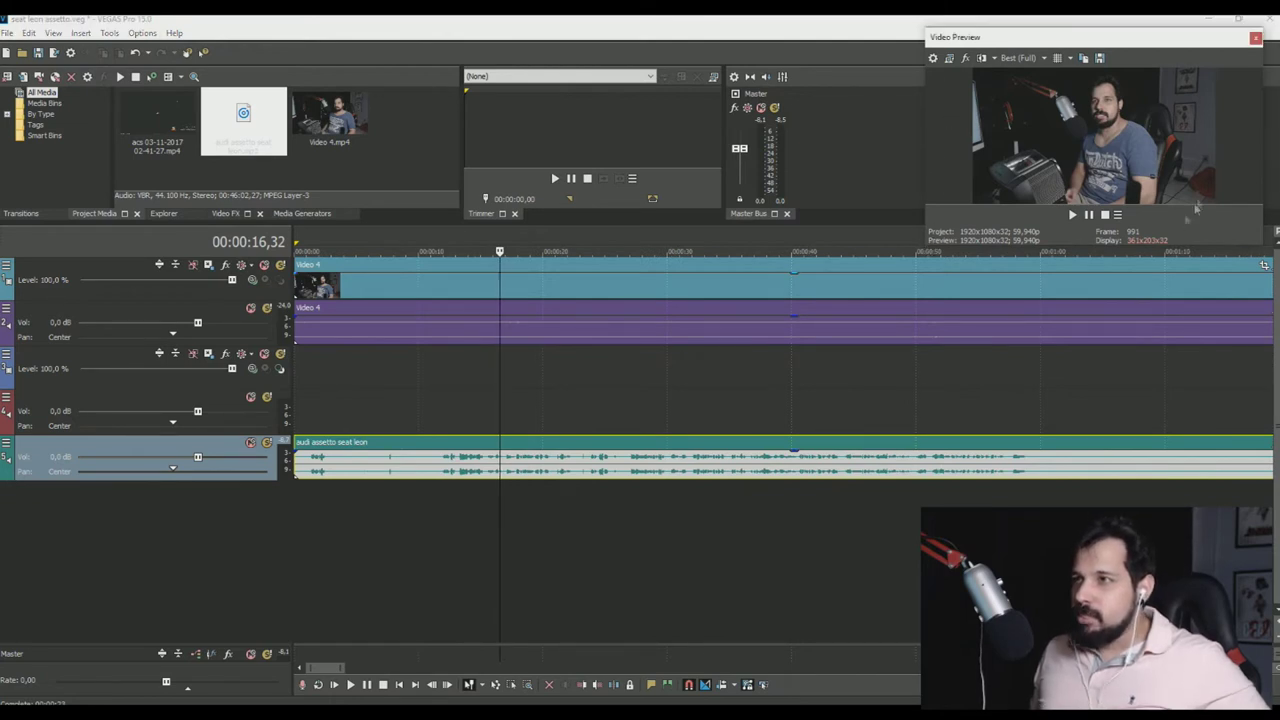
pyautogui.moveTo(1137, 44); pyautogui.dragTo(995, 71)
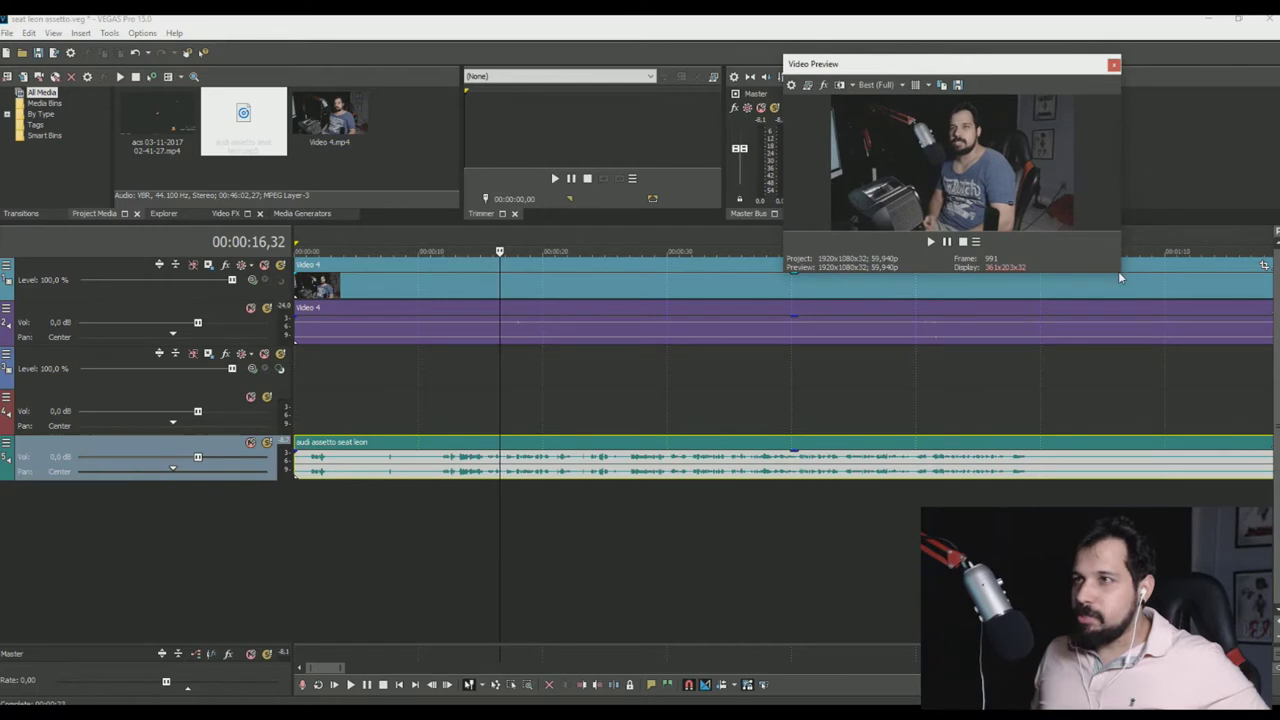
pyautogui.moveTo(1118, 271); pyautogui.dragTo(1250, 432)
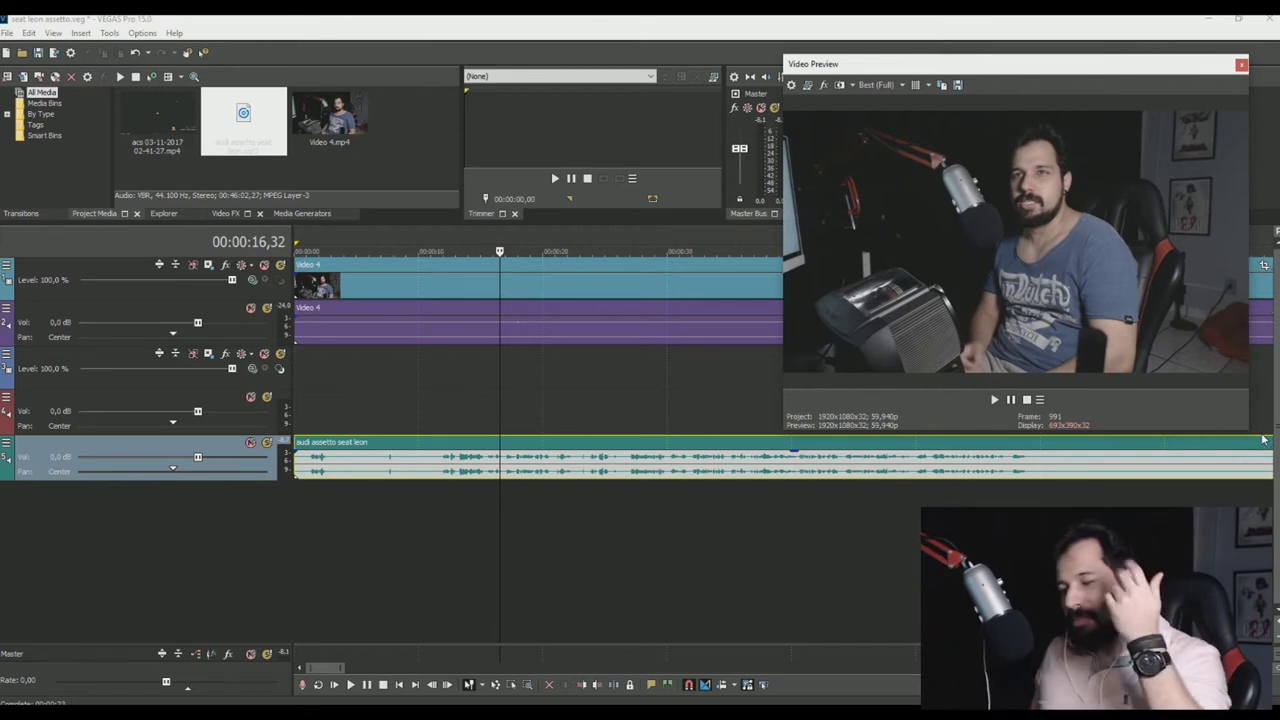
# - Trim the starts of the audi assetto seat leon audio and of Video 4 to about 00:05:26
pyautogui.click(436, 467)
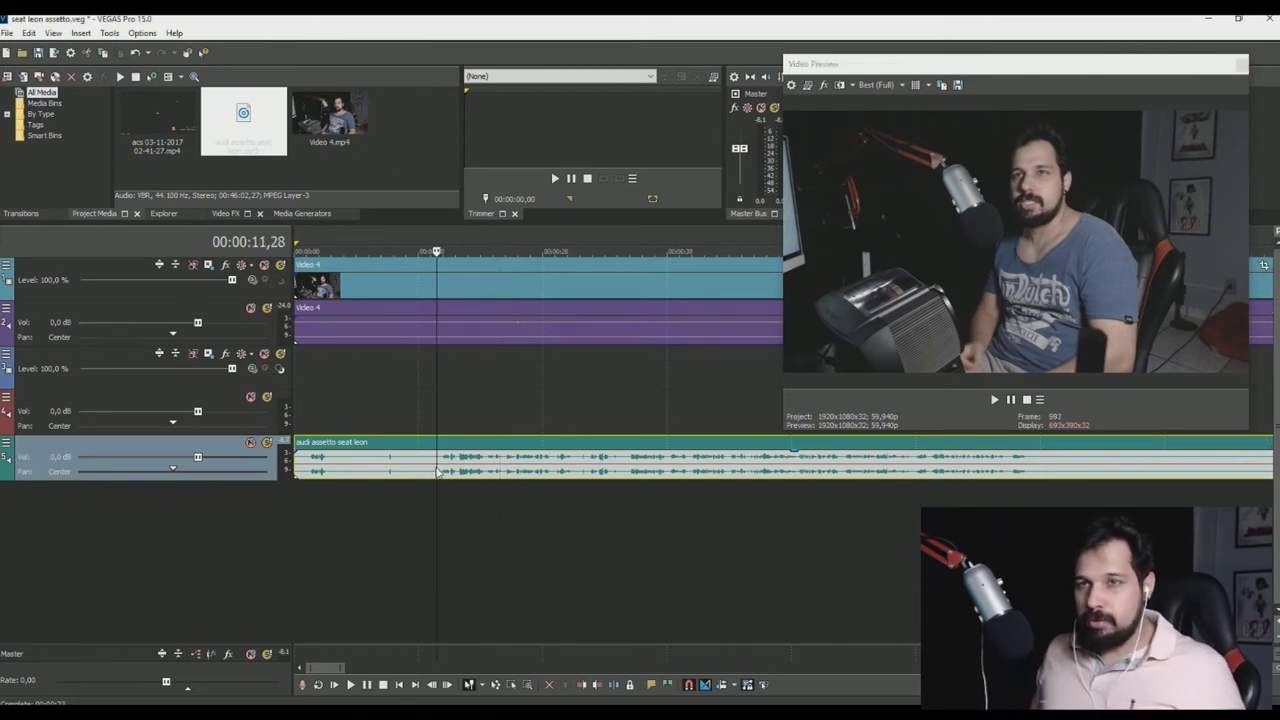
pyautogui.click(1008, 401)
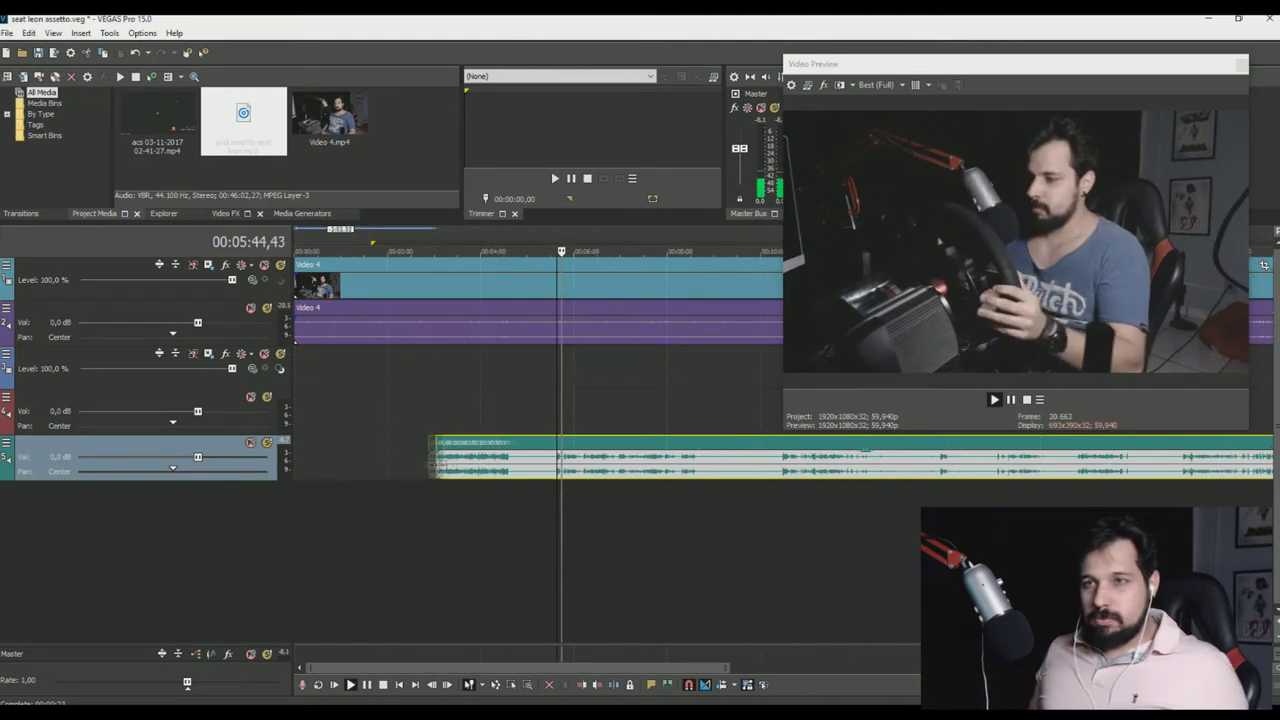
pyautogui.moveTo(480, 457); pyautogui.dragTo(594, 457)
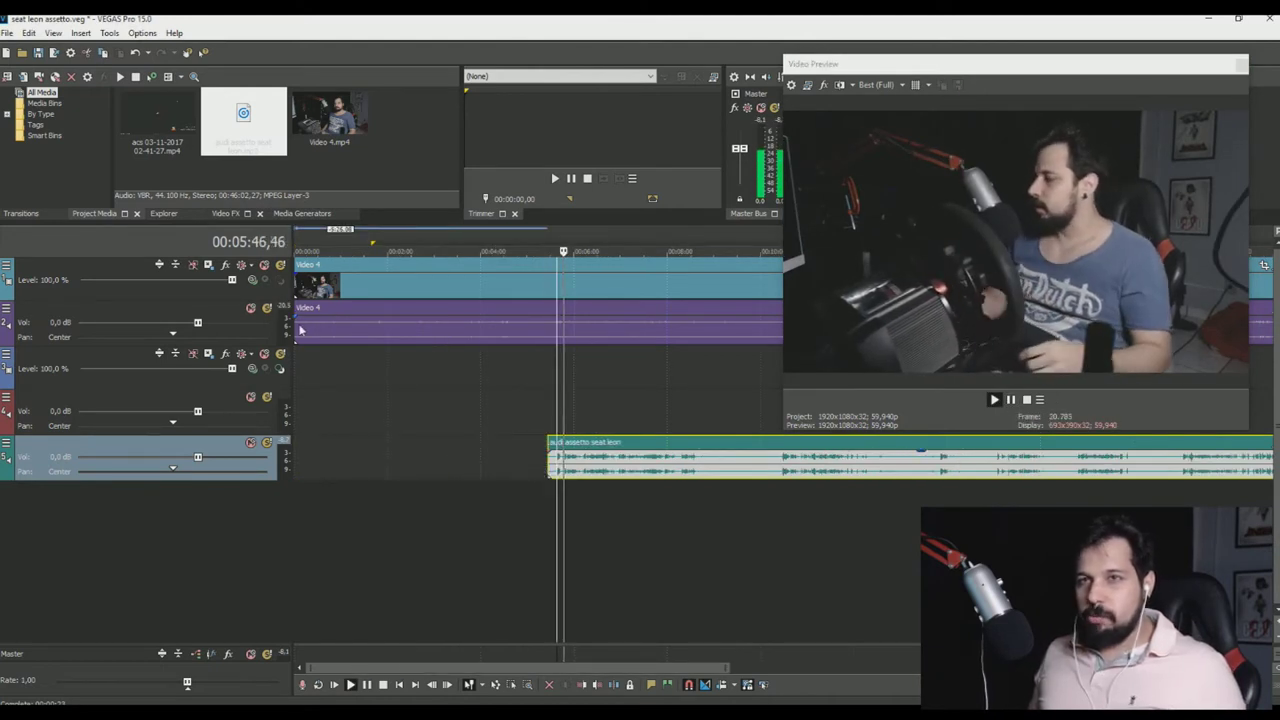
pyautogui.moveTo(315, 325); pyautogui.dragTo(570, 325)
pyautogui.click(1026, 399)
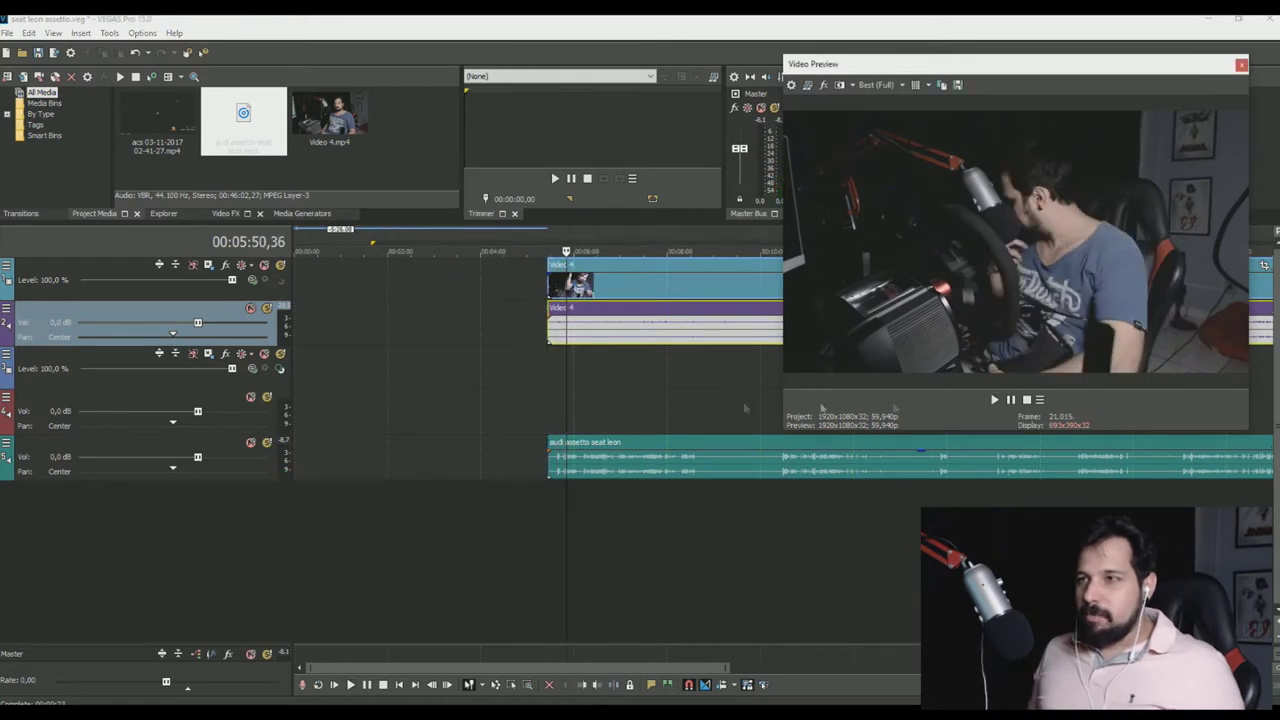
# - Extend the start of Video 4 back to about 00:05:16 and the start of the audi assetto seat leon audio to about 00:05:19
pyautogui.scroll(3, 649, 384)
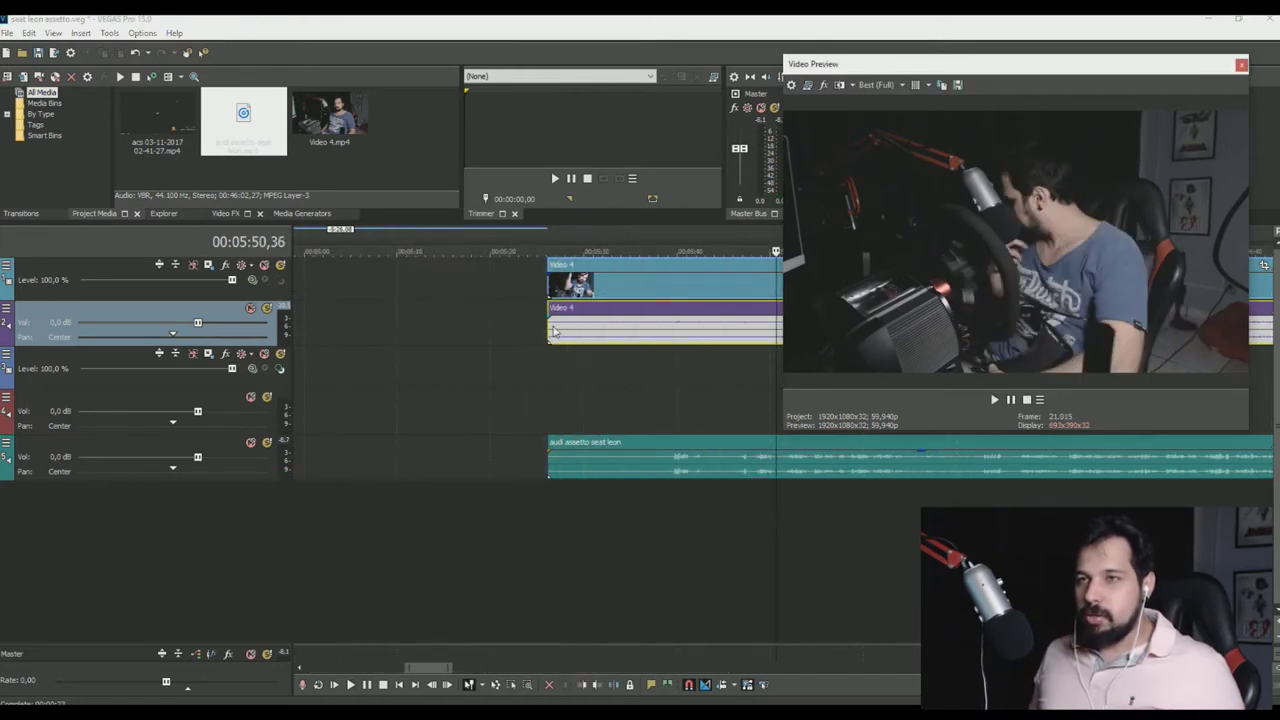
pyautogui.moveTo(549, 328); pyautogui.dragTo(458, 328)
pyautogui.click(497, 287)
pyautogui.click(492, 287)
pyautogui.click(492, 325)
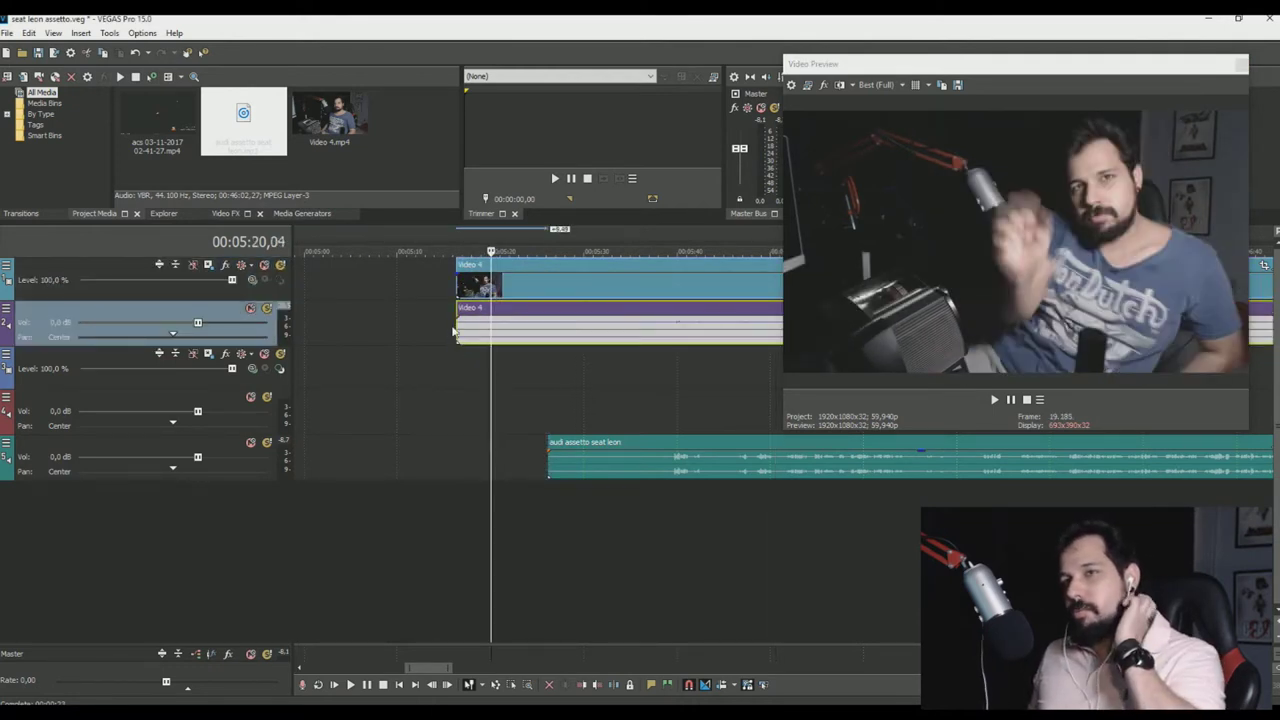
pyautogui.click(603, 460)
pyautogui.moveTo(553, 470); pyautogui.dragTo(480, 477)
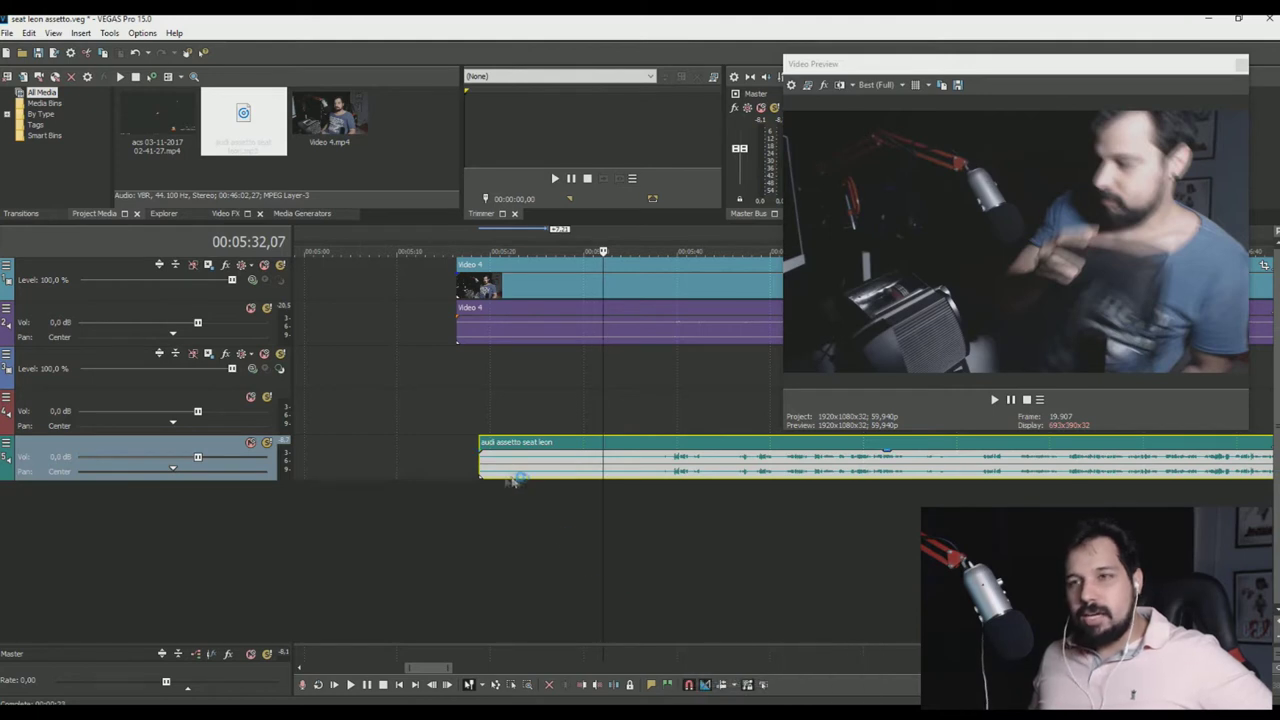
# - Trim the audi assetto seat leon audio and Video 4 to start at about 00:05:36, and set Video 4's start about one second earlier
pyautogui.moveTo(464, 470); pyautogui.dragTo(641, 470)
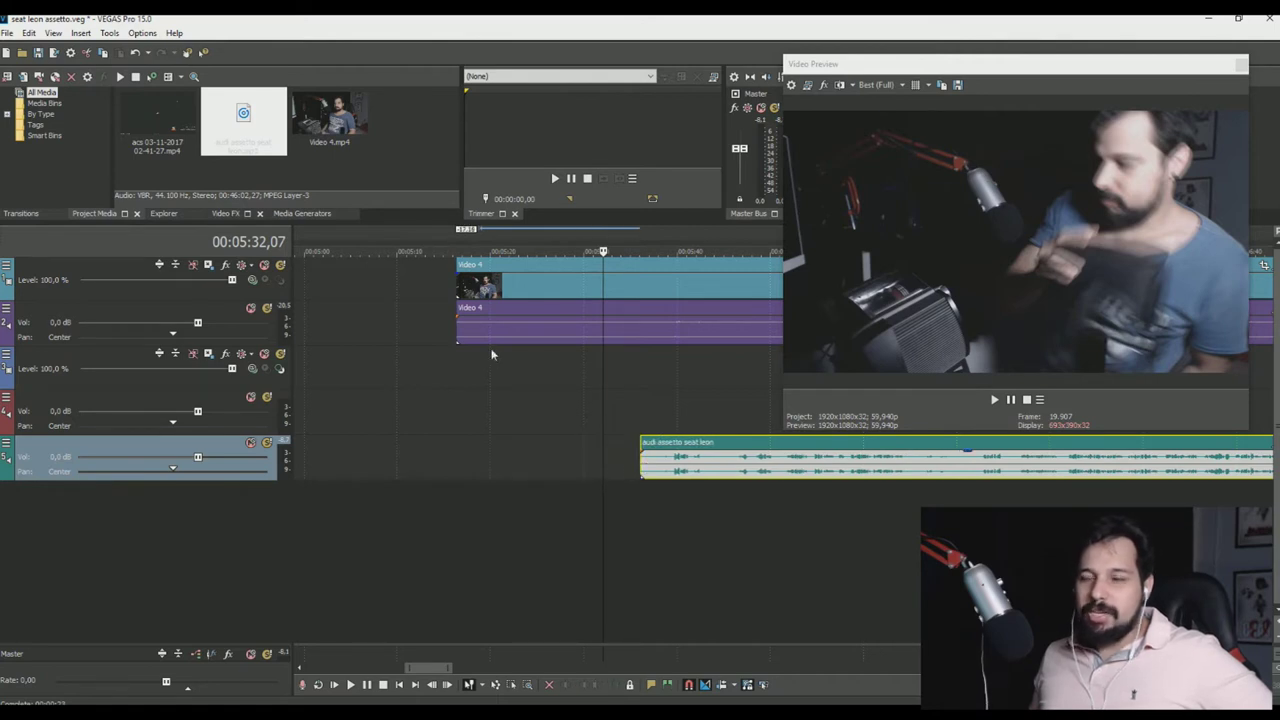
pyautogui.moveTo(460, 342); pyautogui.dragTo(640, 341)
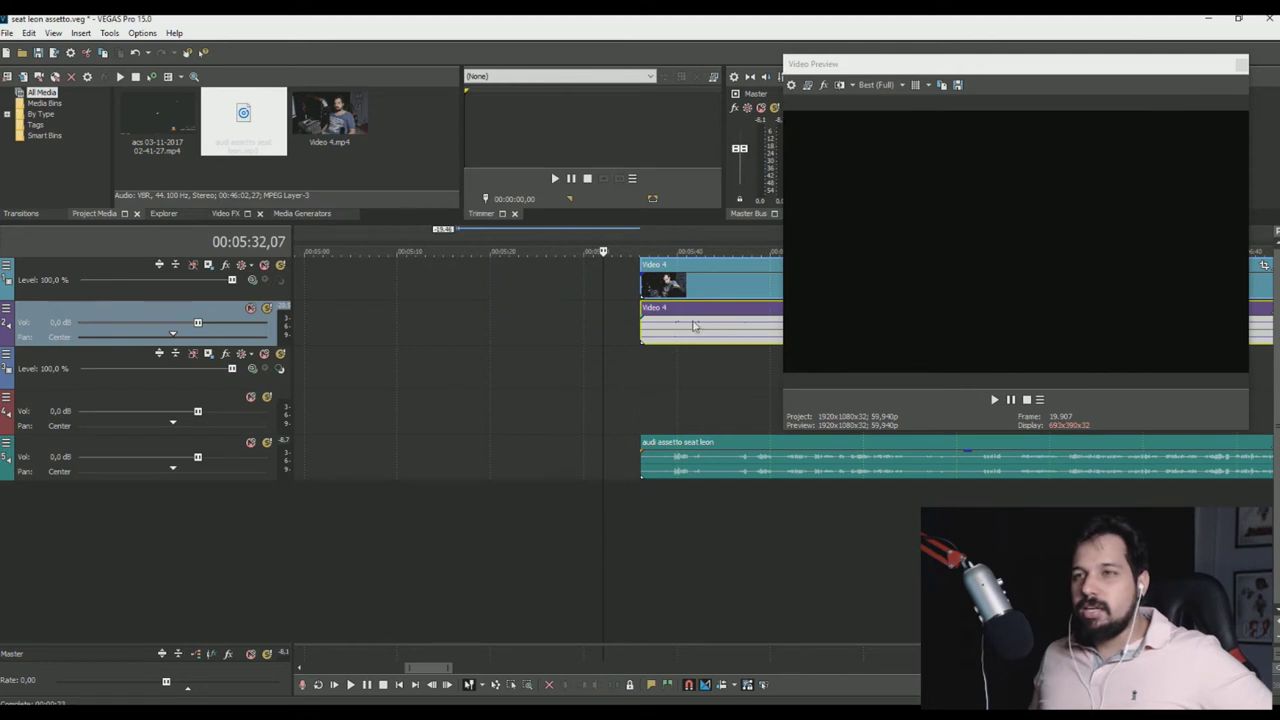
pyautogui.moveTo(638, 326); pyautogui.dragTo(636, 326)
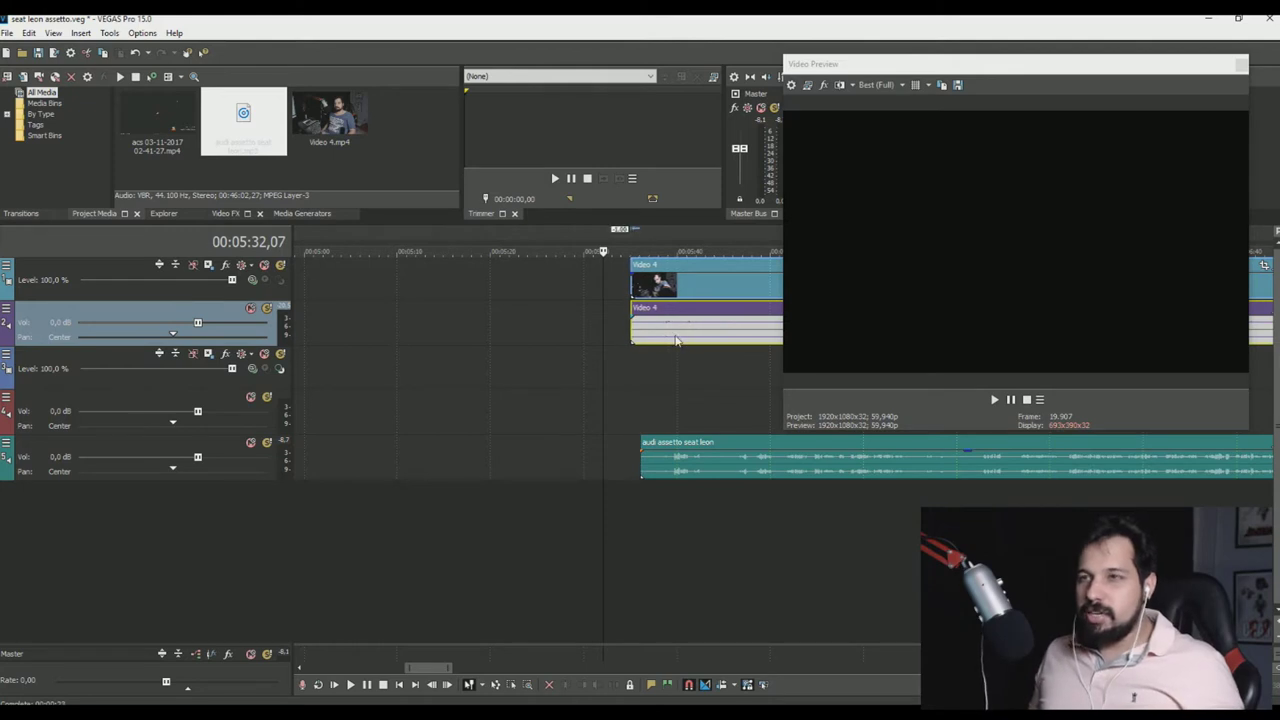
# - Move the trimmed Video 4 and the audi assetto seat leon audio to the very start of the timeline
pyautogui.moveTo(673, 287); pyautogui.dragTo(539, 367)
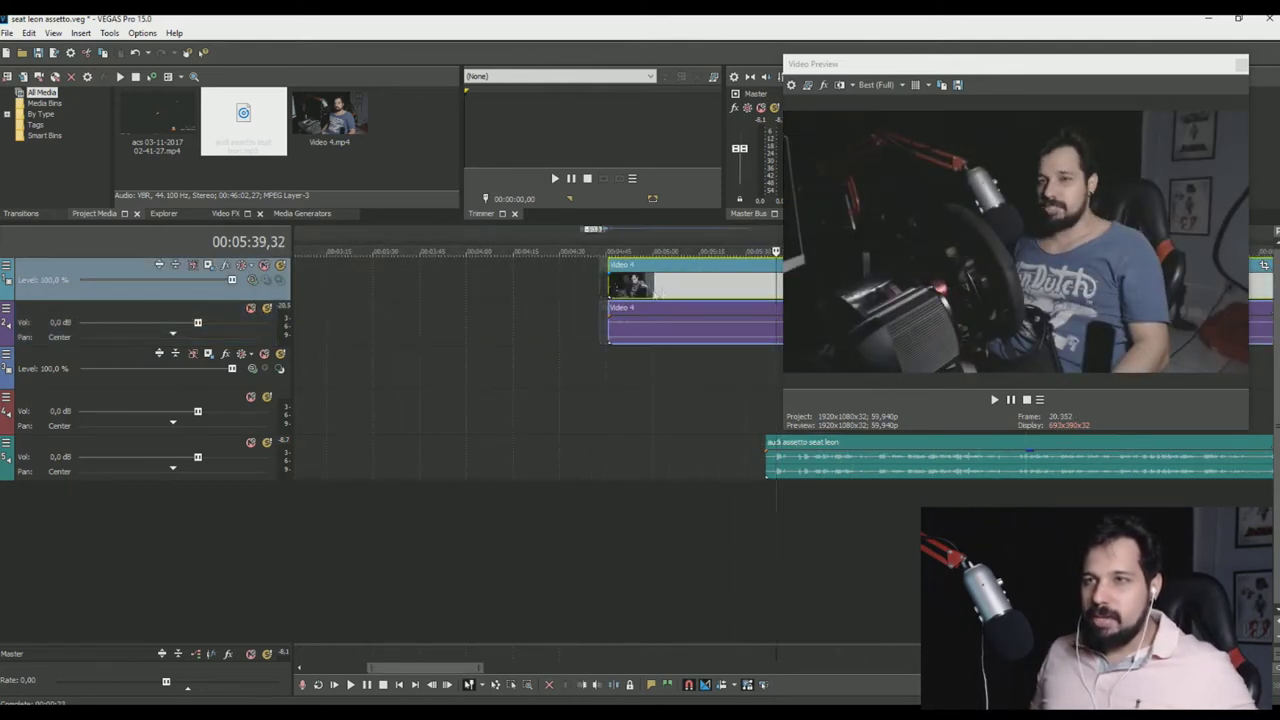
pyautogui.scroll(-5, 644, 293)
pyautogui.moveTo(644, 293); pyautogui.dragTo(612, 292)
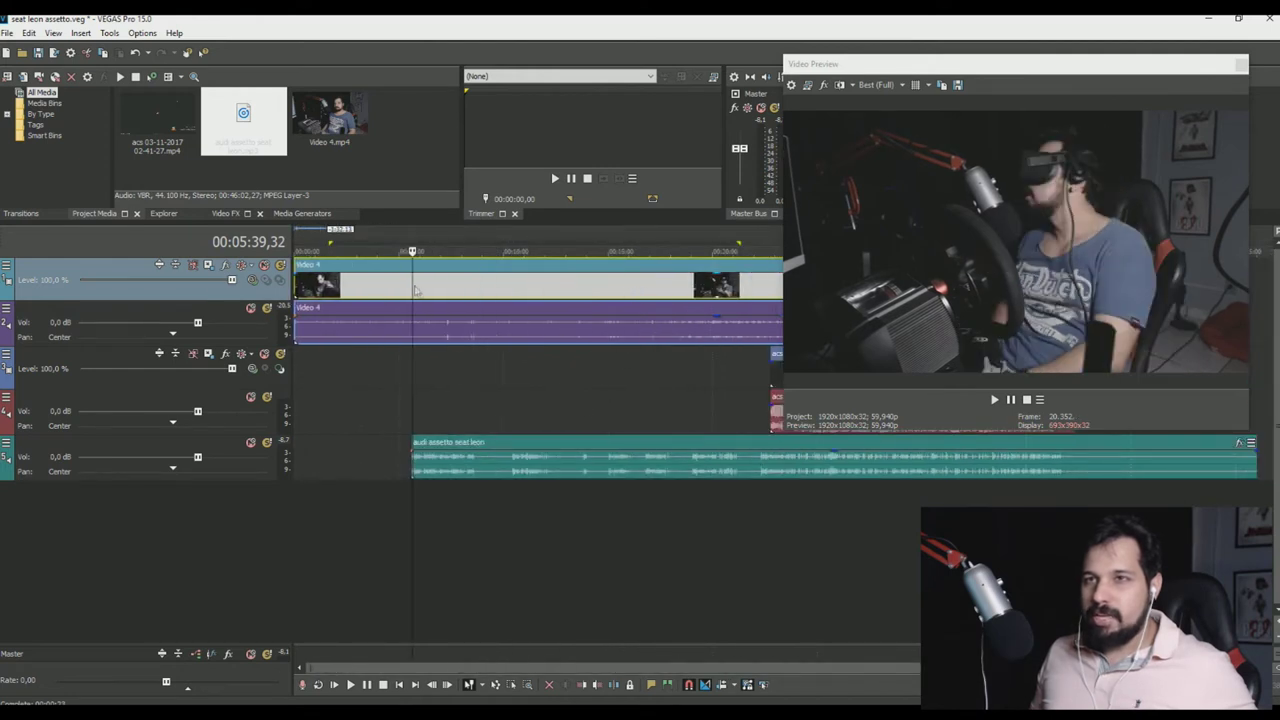
pyautogui.moveTo(640, 465); pyautogui.dragTo(365, 467)
# - Play the aligned clips from the beginning and place the cursor at about 00:00:29
pyautogui.click(298, 464)
pyautogui.scroll(5, 305, 464)
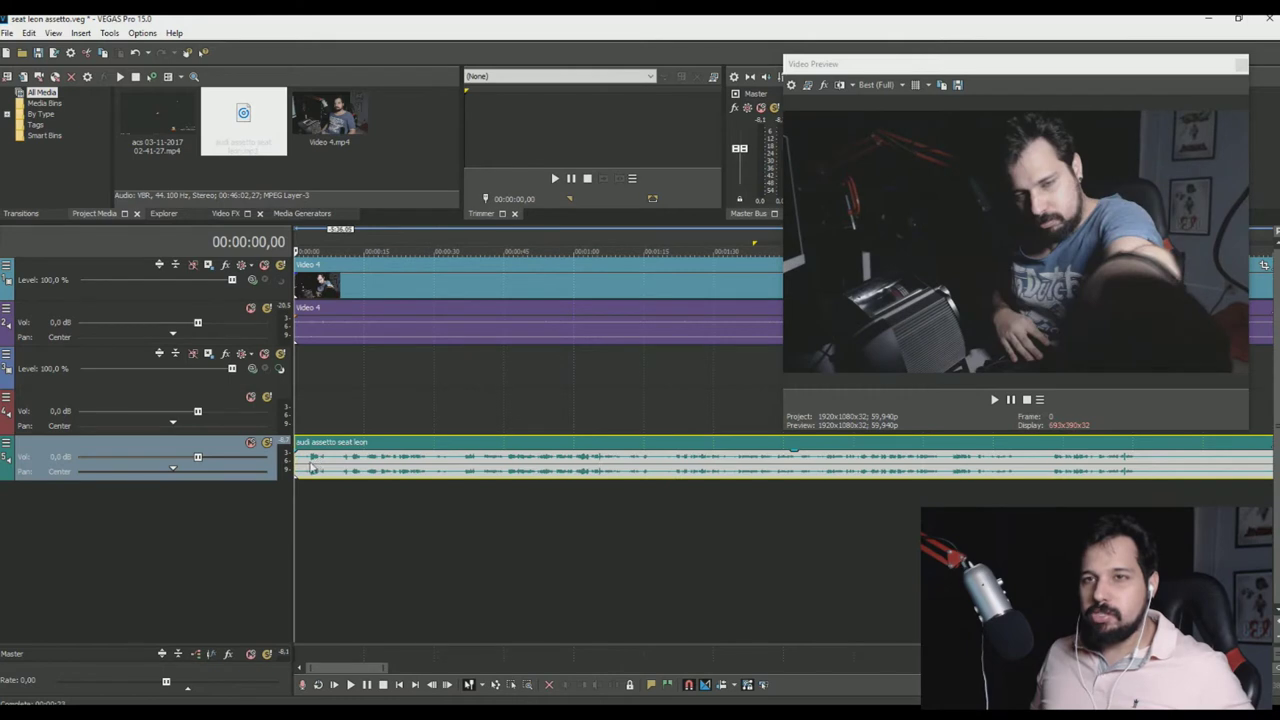
pyautogui.press('space')
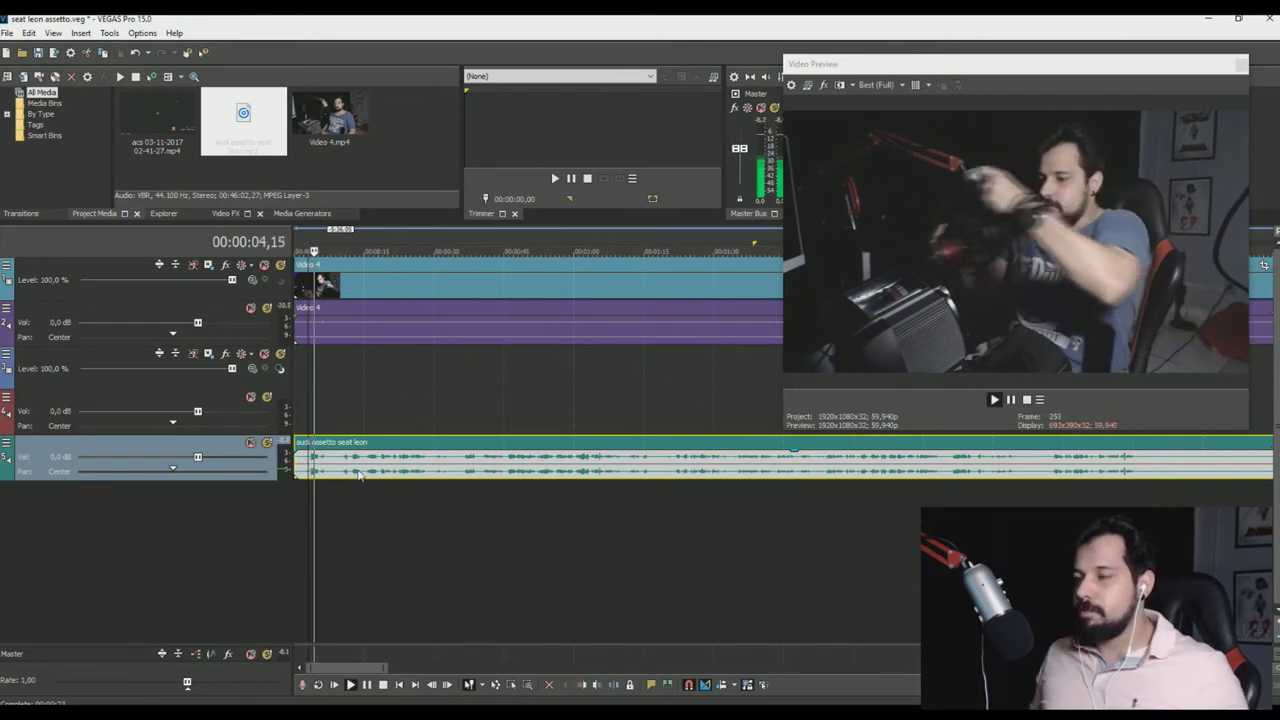
pyautogui.click(433, 488)
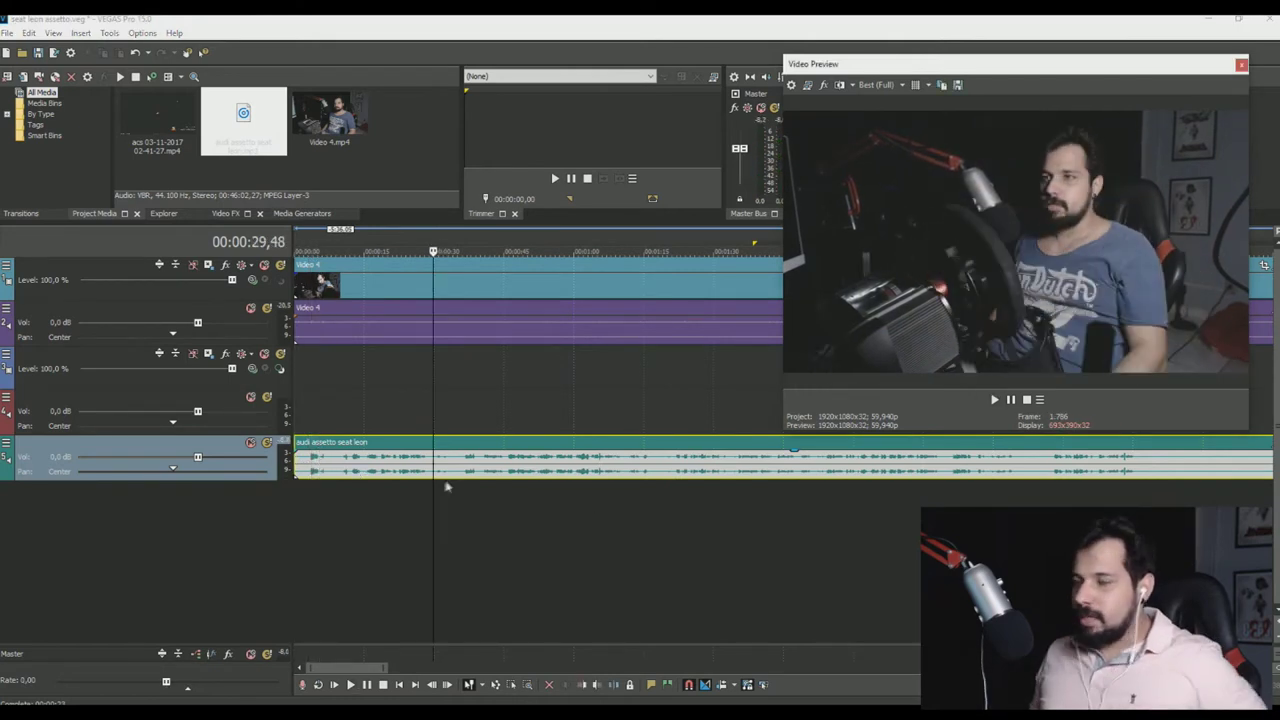
# - Try splitting only the audi assetto seat leon audio at 00:00:29,28 and undo the split
pyautogui.scroll(4, 430, 485)
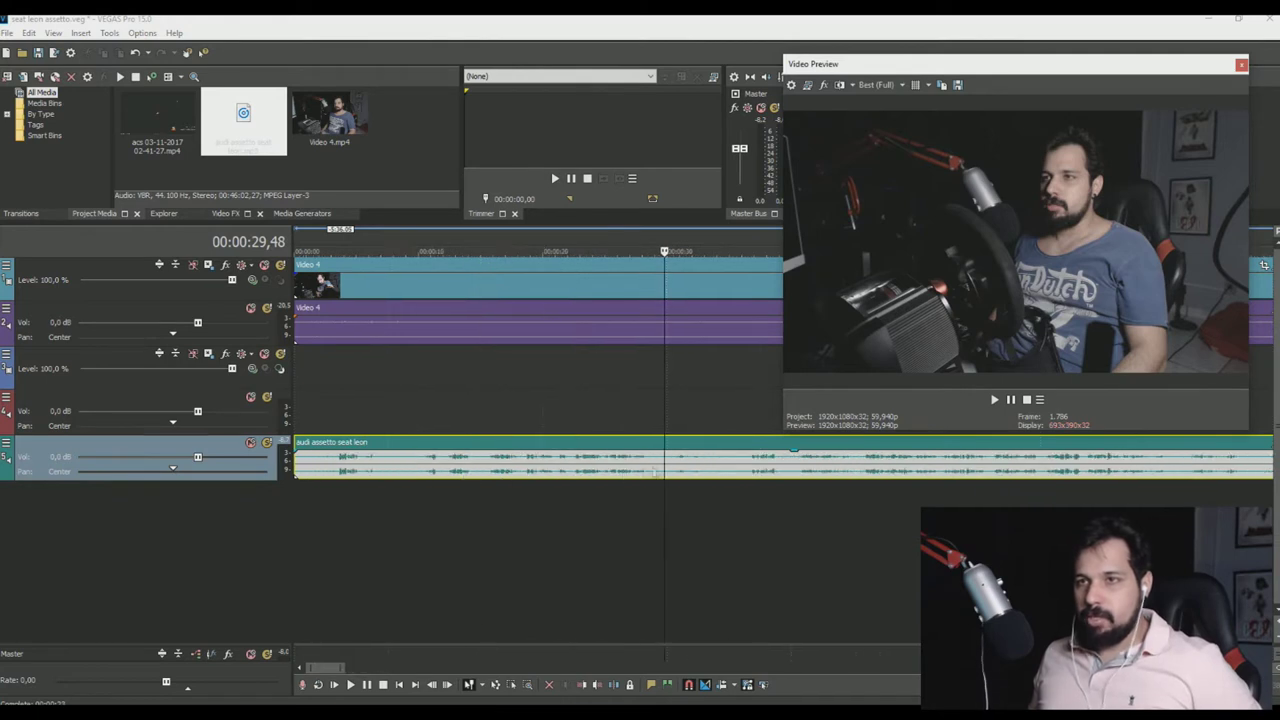
pyautogui.click(661, 465)
pyautogui.press('s')
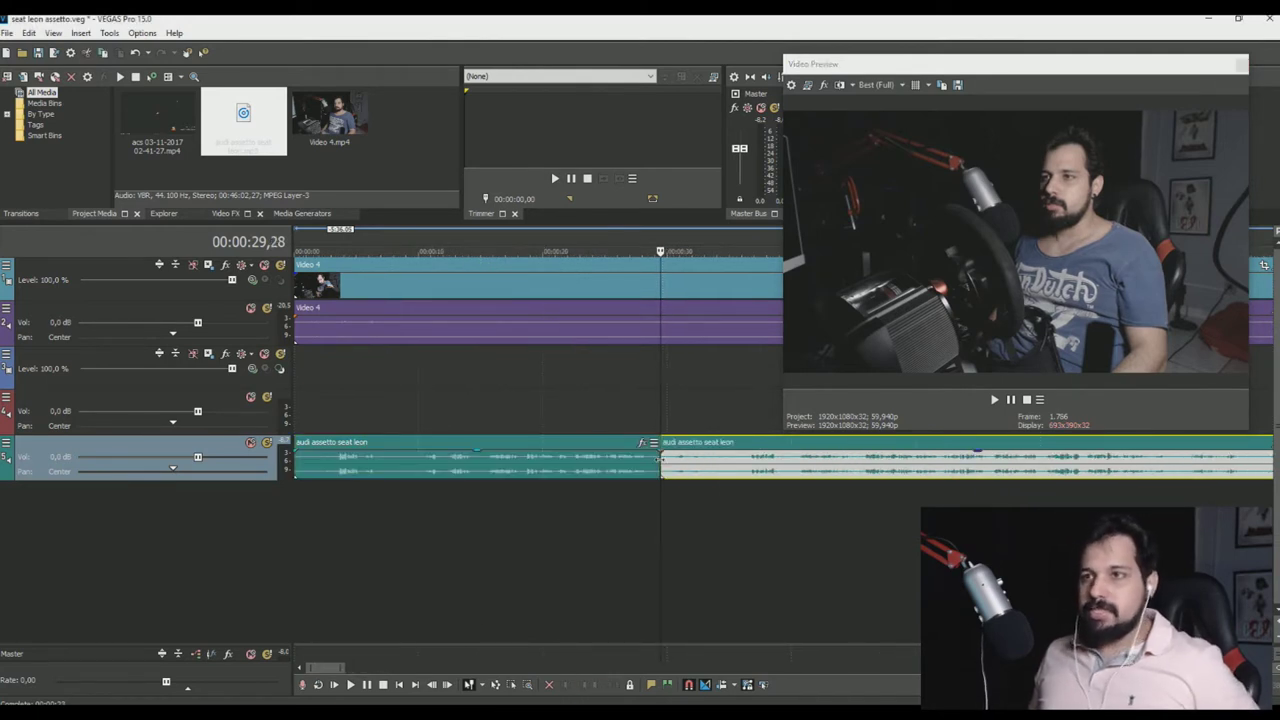
pyautogui.hotkey('ctrl', 'z')
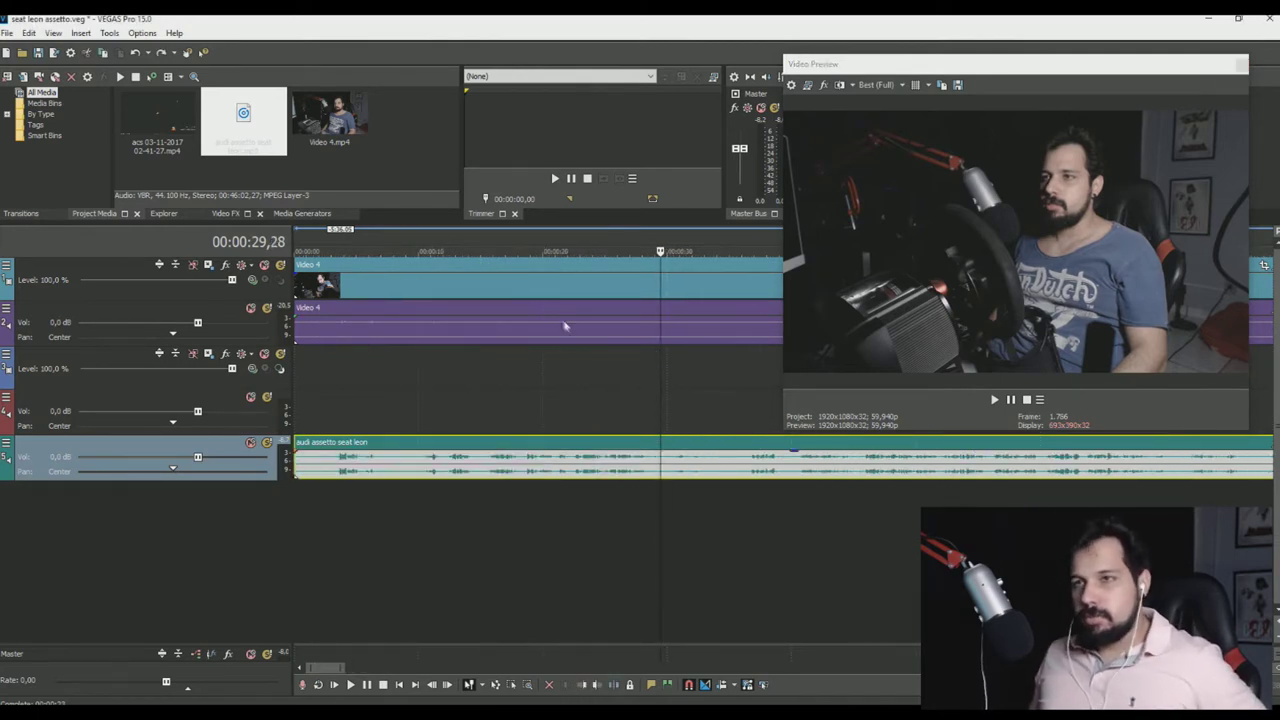
# - Select Video 4's picture and camera audio together with the audi assetto seat leon clip and group them
pyautogui.click(537, 300)
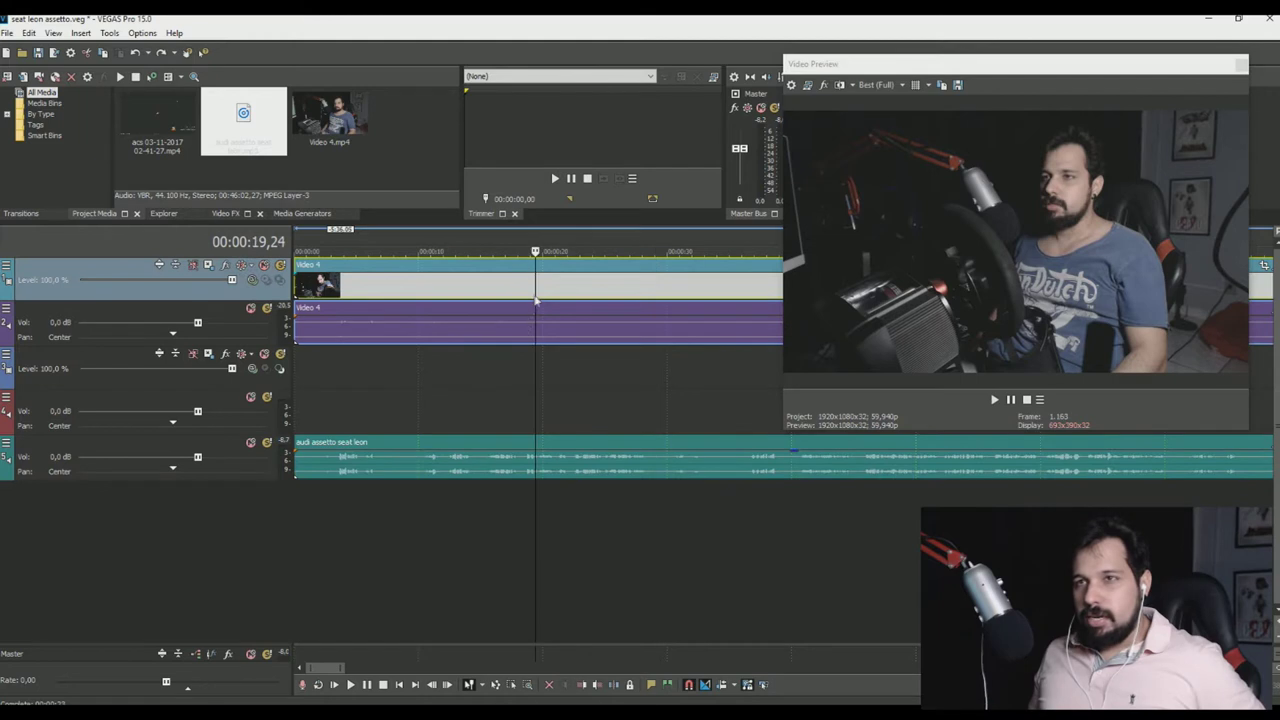
pyautogui.click(433, 338)
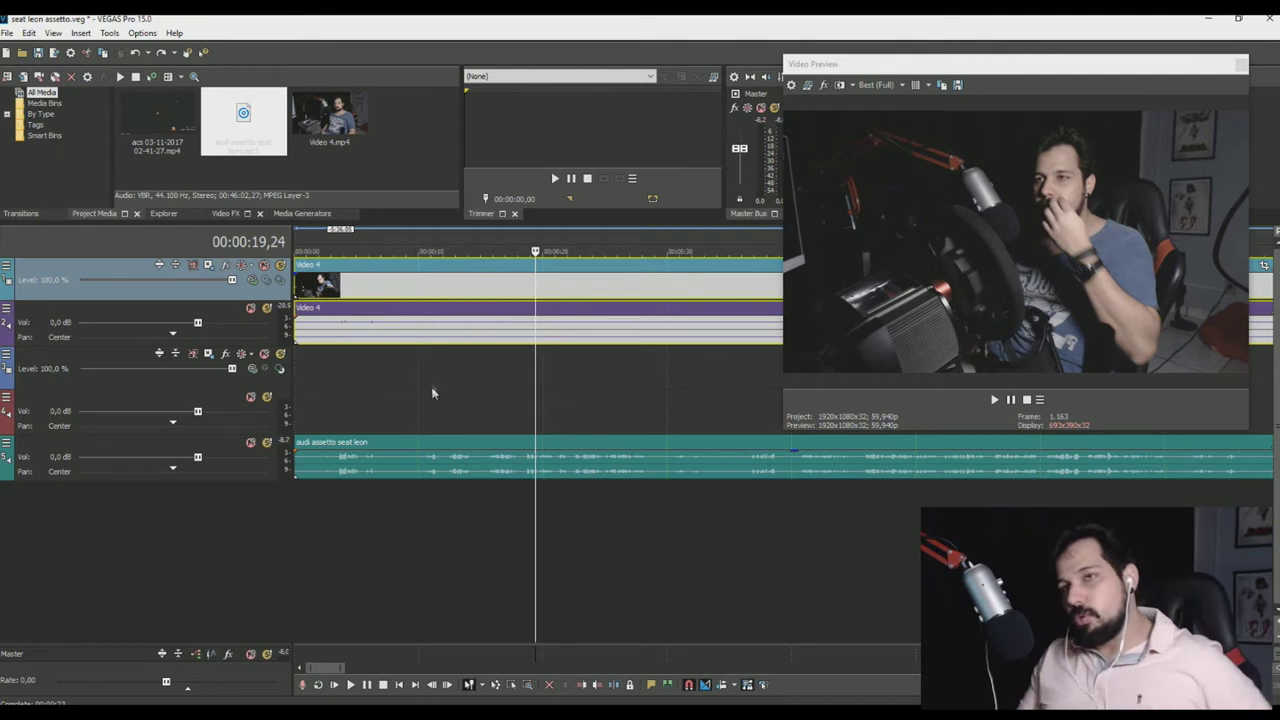
pyautogui.click(410, 466)
pyautogui.scroll(-10, 455, 460)
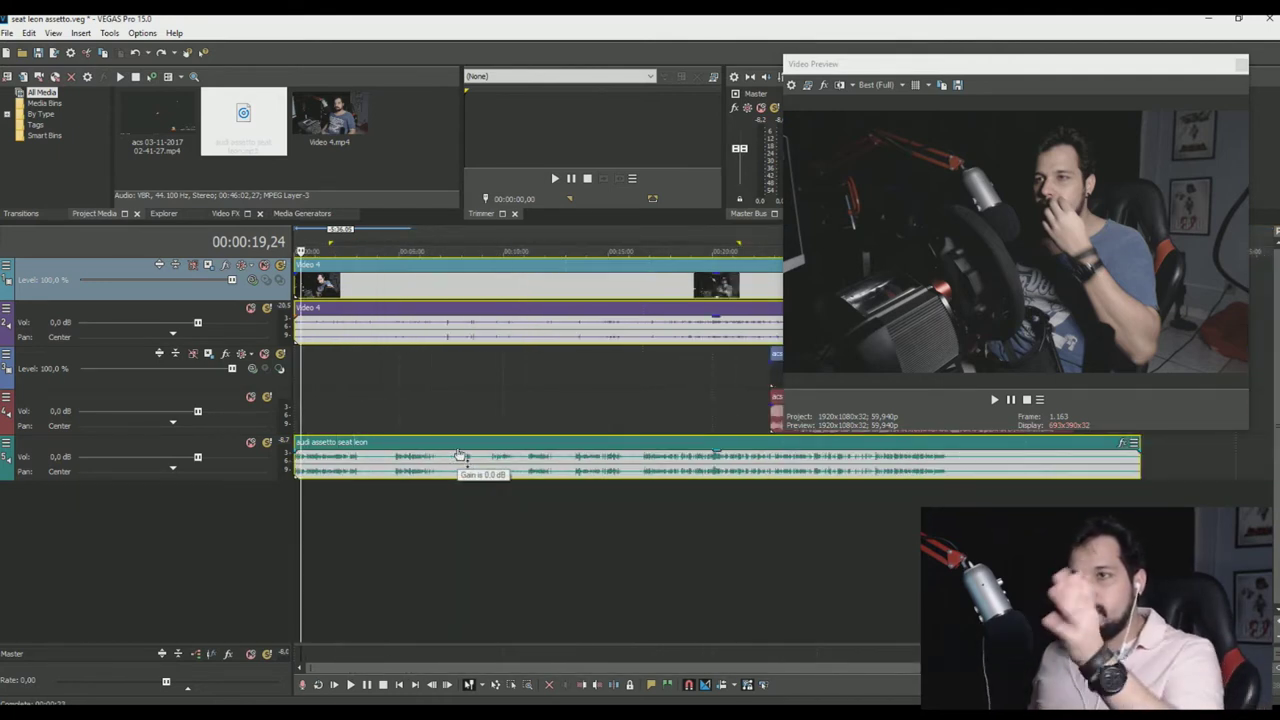
pyautogui.scroll(4, 459, 455)
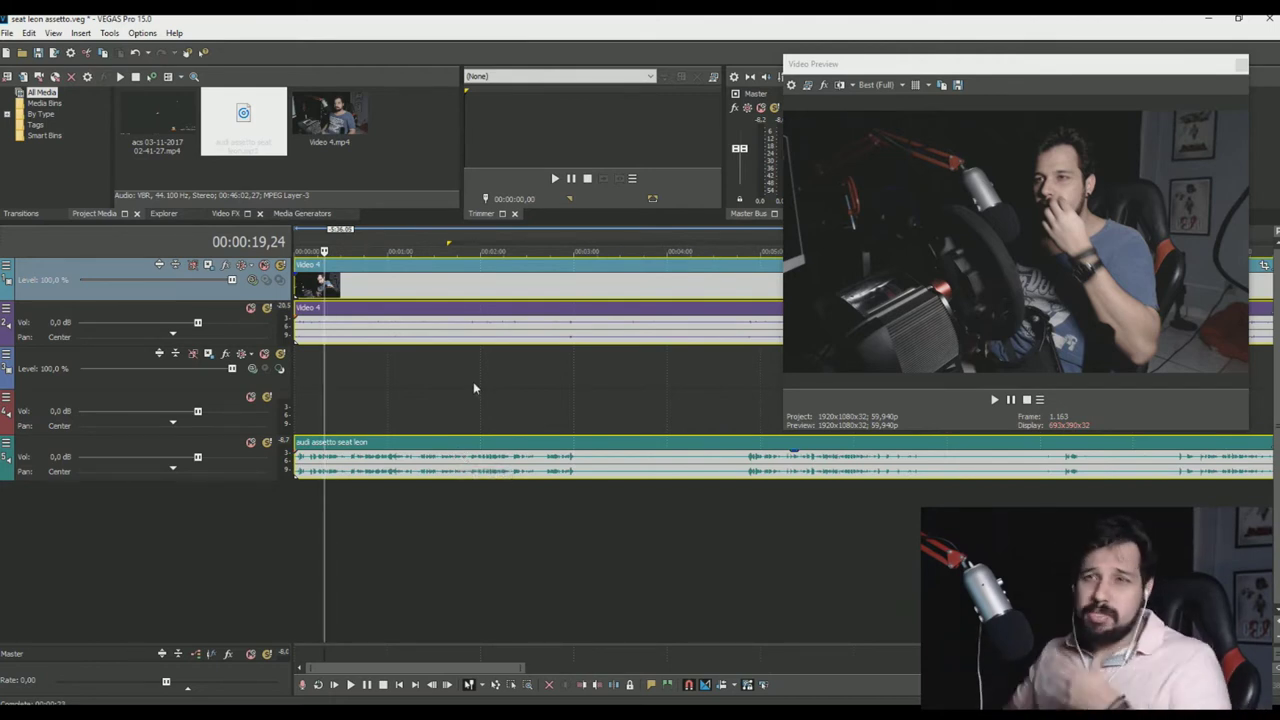
pyautogui.scroll(4, 473, 381)
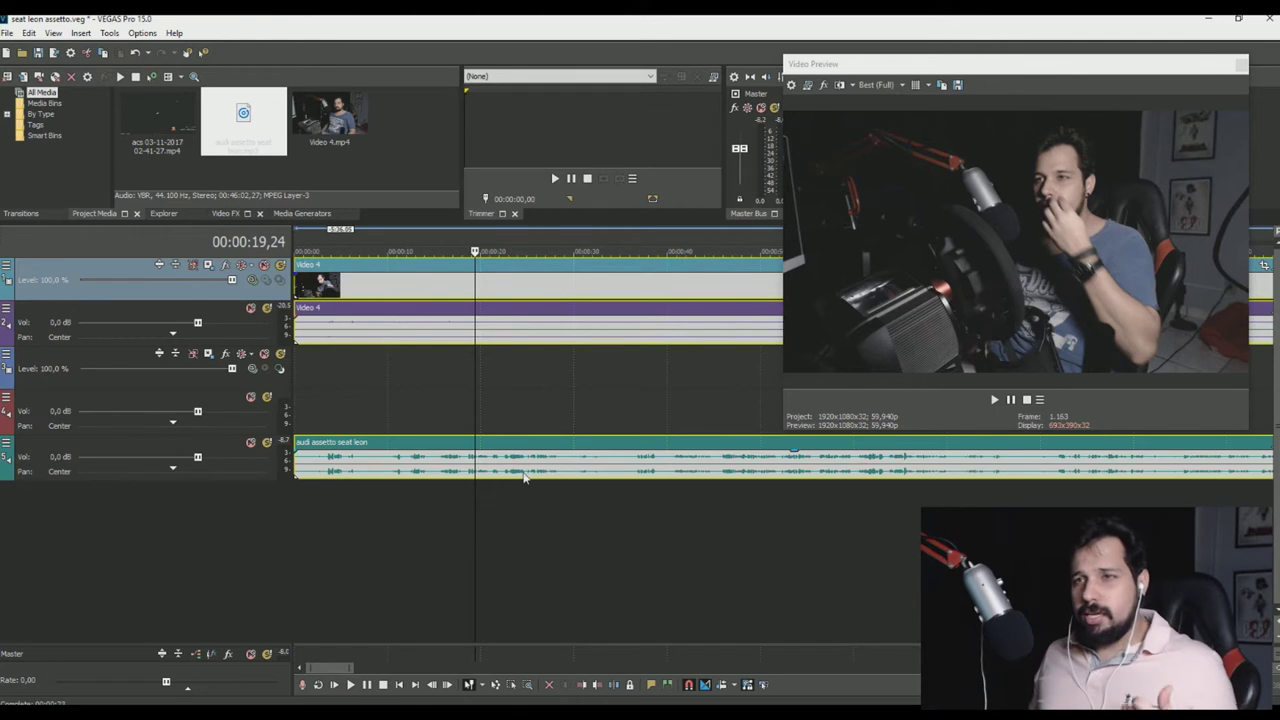
# - Test moving the grouped clips about 4 and about 9 seconds later, play them, and return them to the timeline start
pyautogui.moveTo(394, 455); pyautogui.dragTo(434, 455)
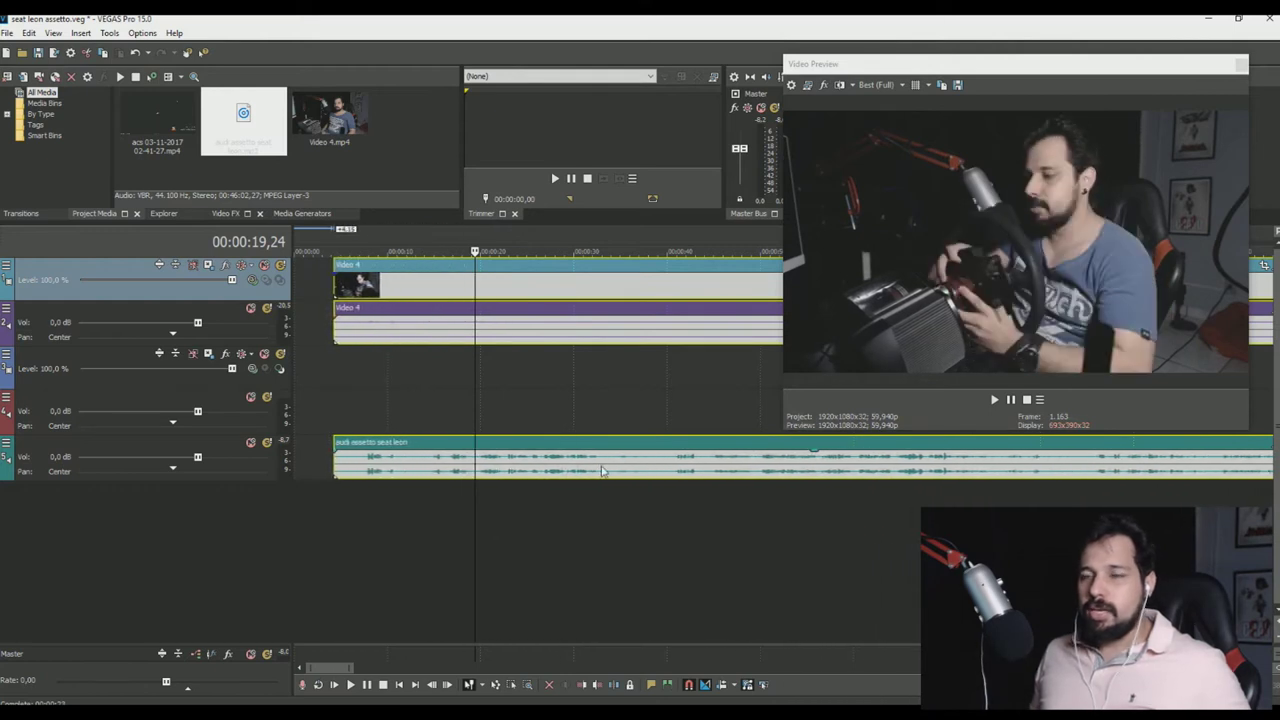
pyautogui.moveTo(603, 471); pyautogui.dragTo(484, 475)
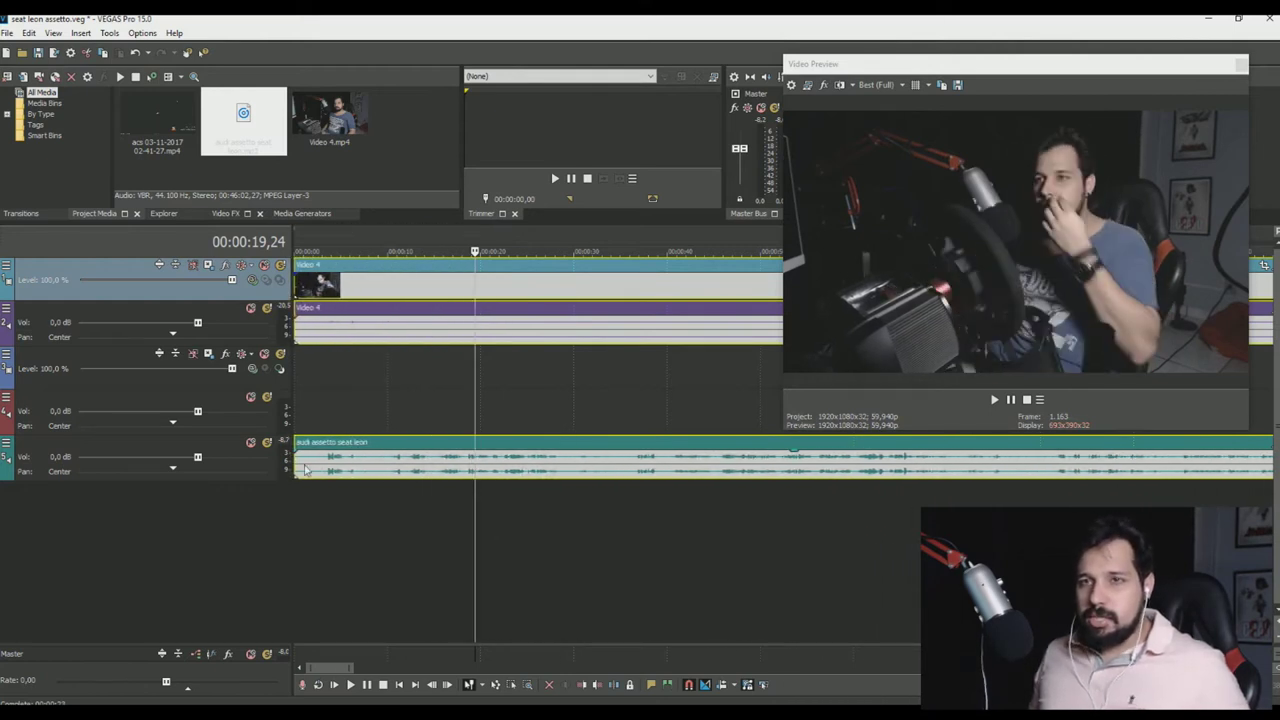
pyautogui.moveTo(297, 468); pyautogui.dragTo(381, 466)
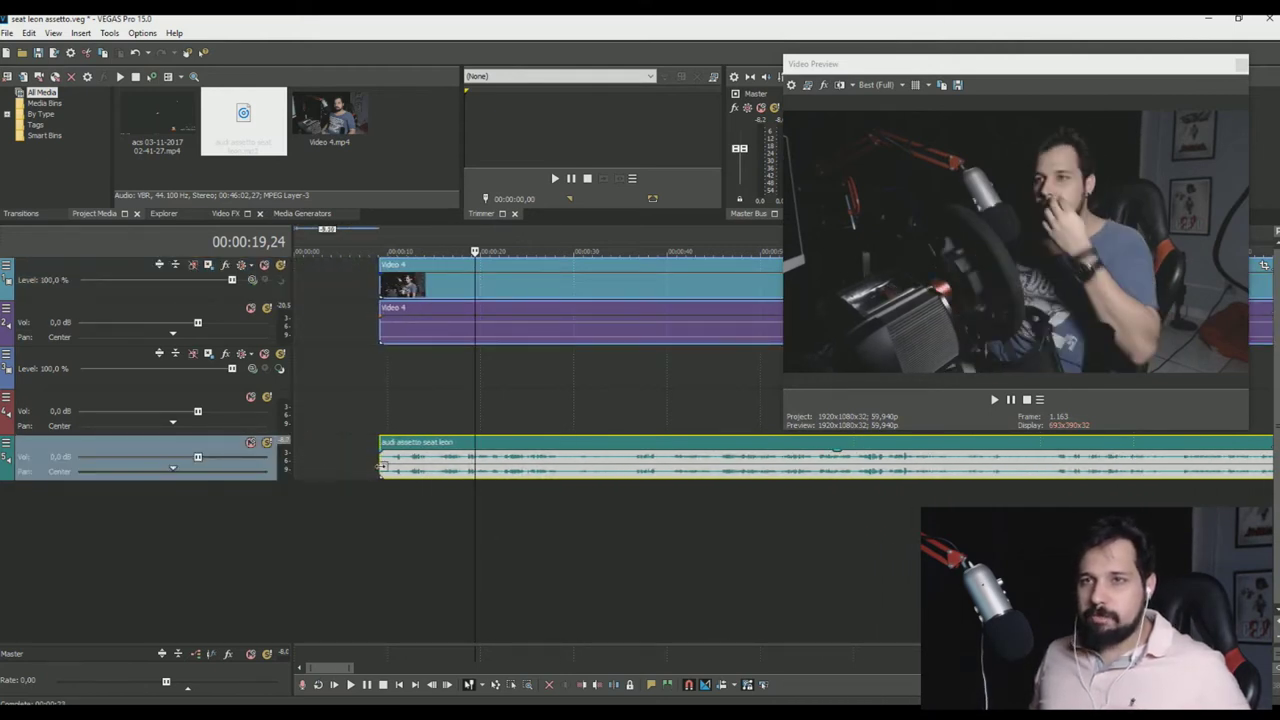
pyautogui.click(383, 466)
pyautogui.press('space')
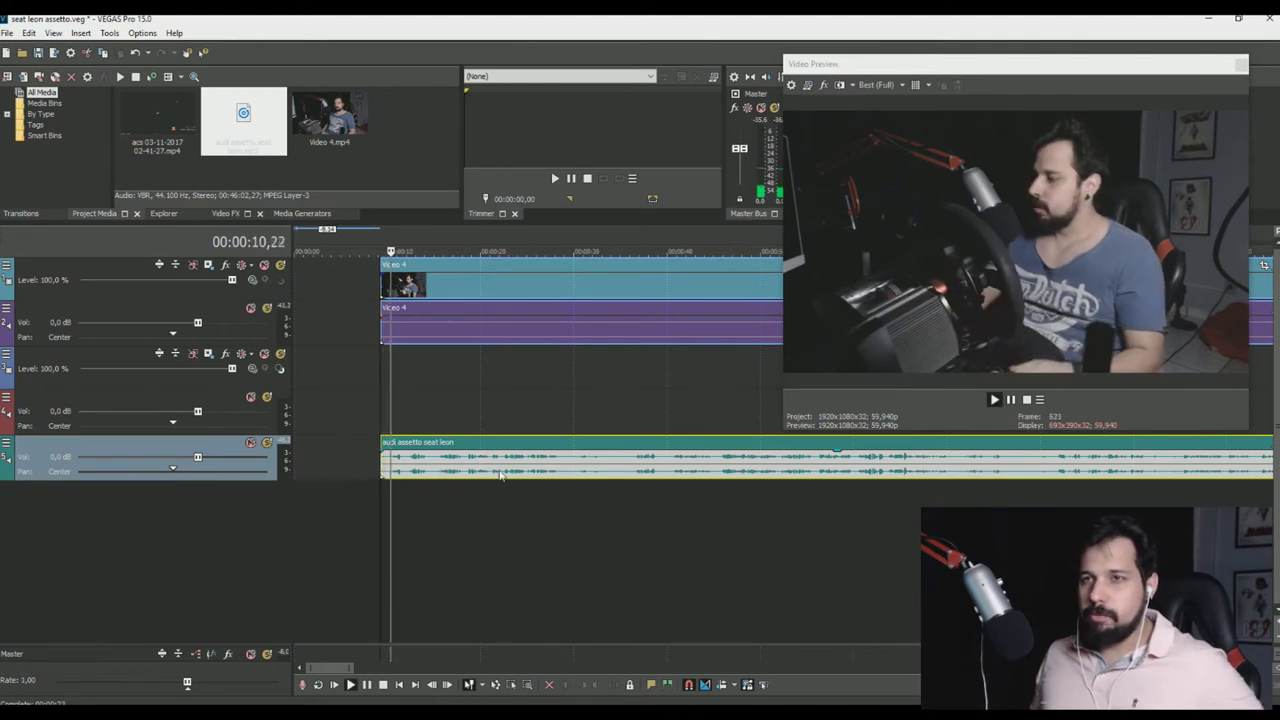
pyautogui.moveTo(637, 468); pyautogui.dragTo(551, 468)
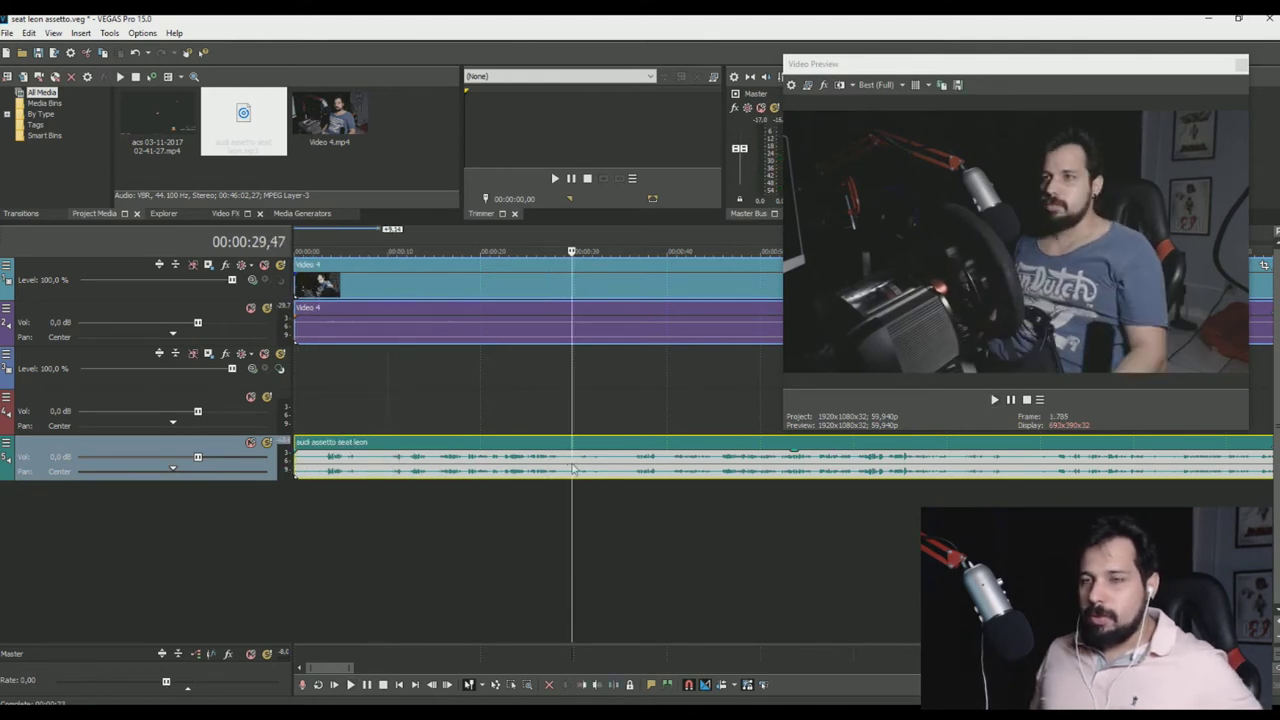
# - Split the grouped video and audio clips at 00:00:29,47 and move the parts after the cut about 5 seconds later
pyautogui.press('s')
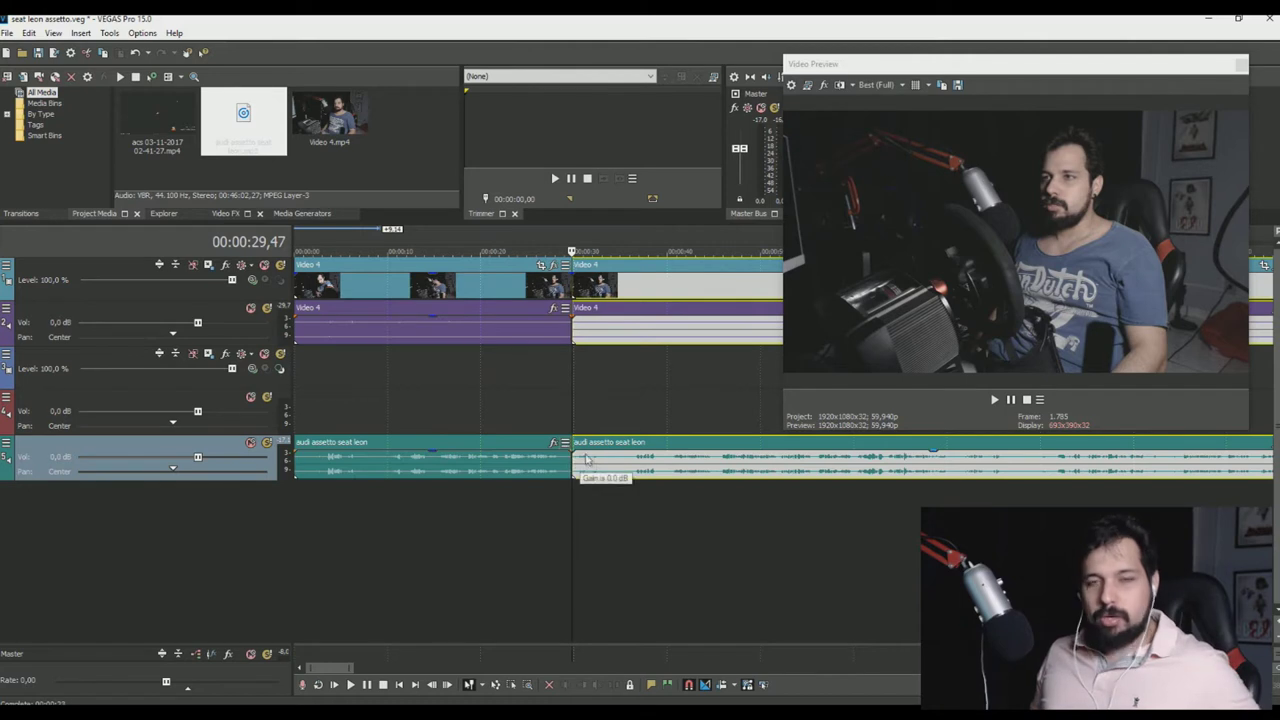
pyautogui.moveTo(606, 344); pyautogui.dragTo(649, 344)
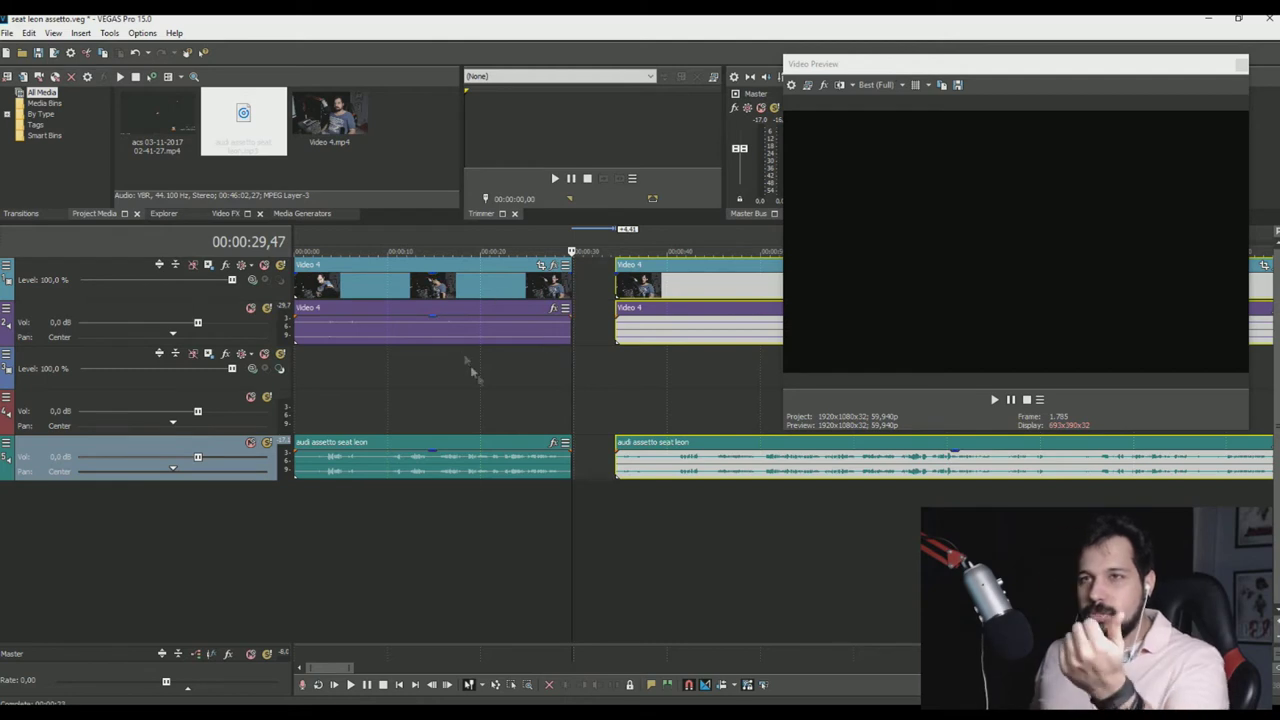
pyautogui.click(657, 286)
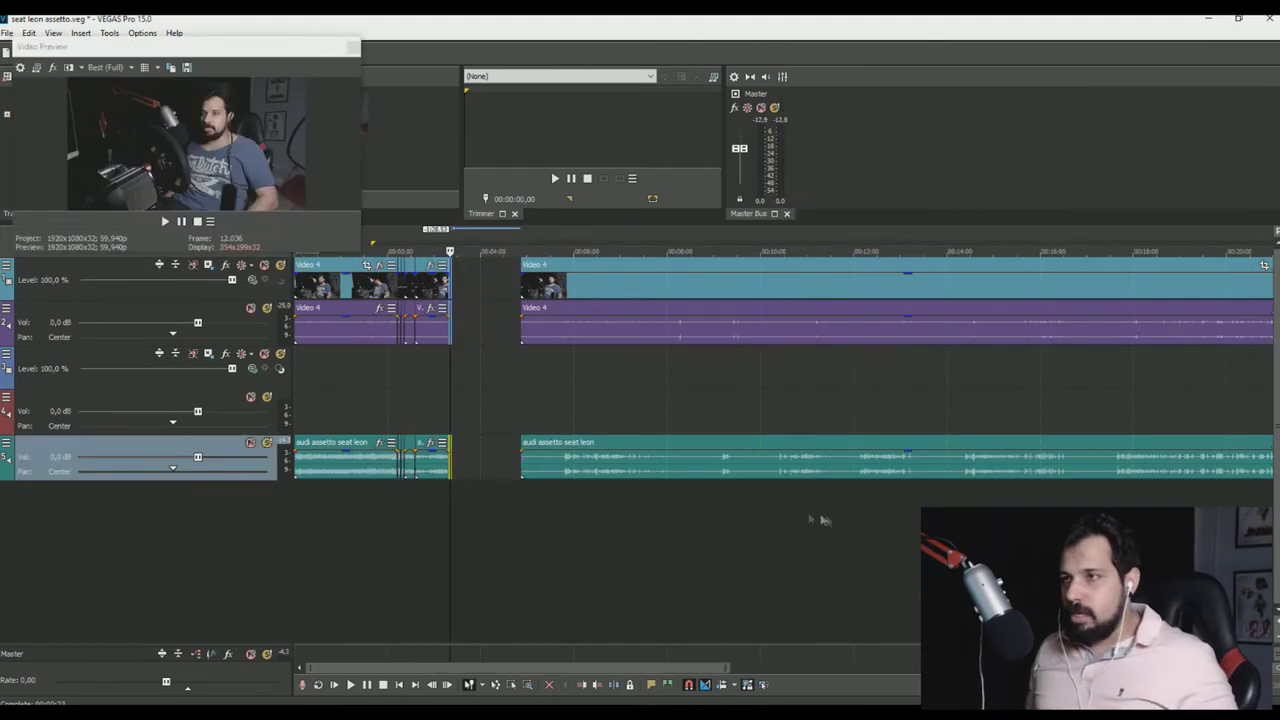
pyautogui.moveTo(523, 472); pyautogui.dragTo(1103, 470)
pyautogui.scroll(-3, 1101, 470)
pyautogui.moveTo(990, 366); pyautogui.dragTo(882, 365)
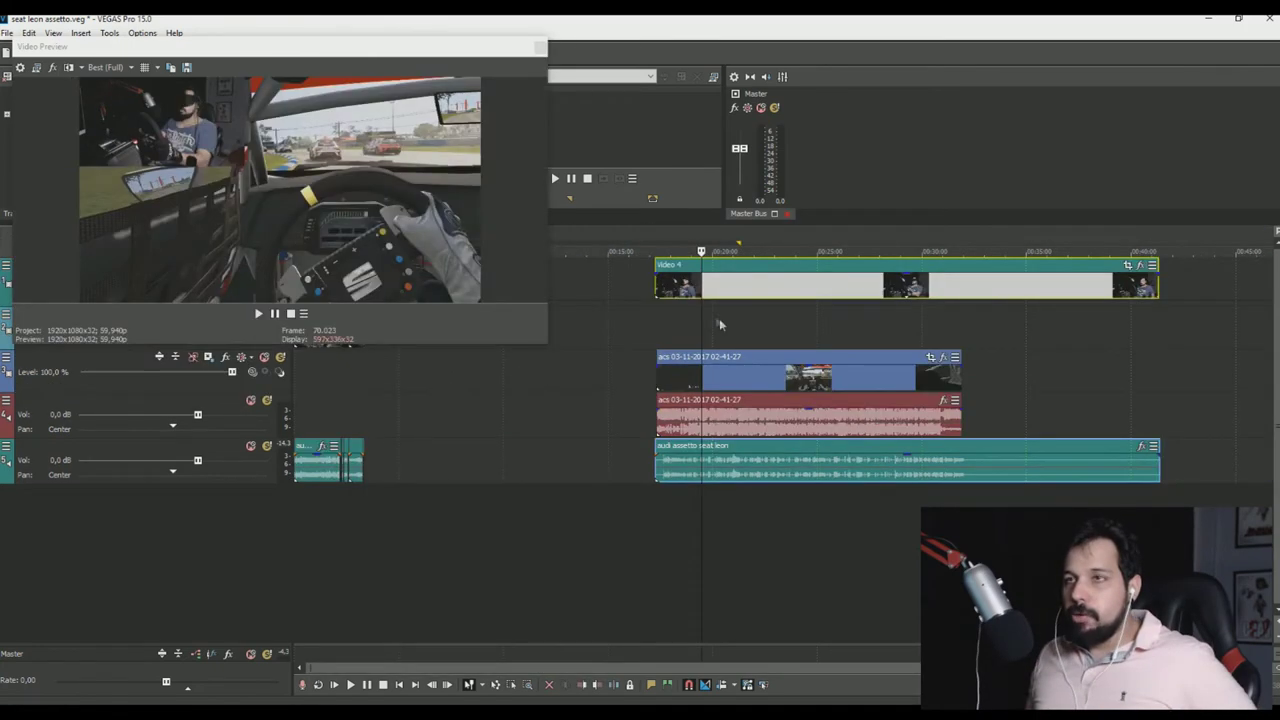
# - Use Track Motion on track 2 to shrink the webcam picture to about 1171 x 659 and position it at about X -374, Y 211
pyautogui.click(729, 318)
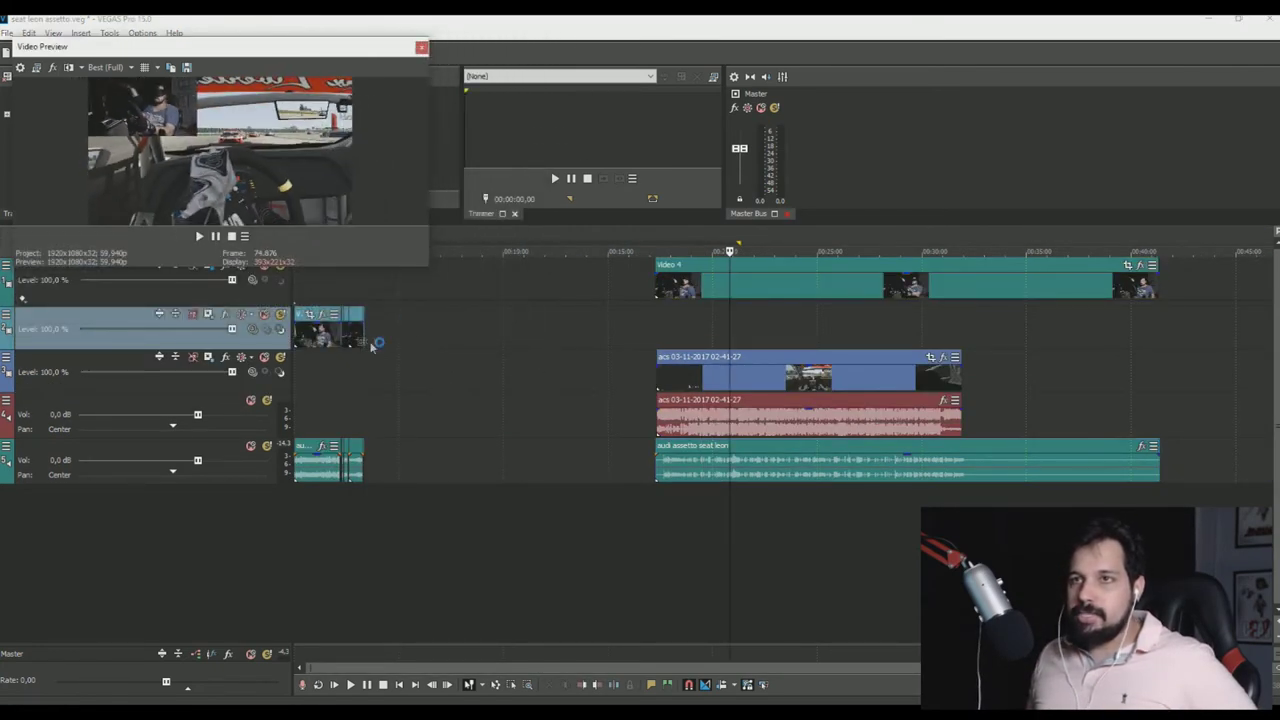
pyautogui.click(310, 341)
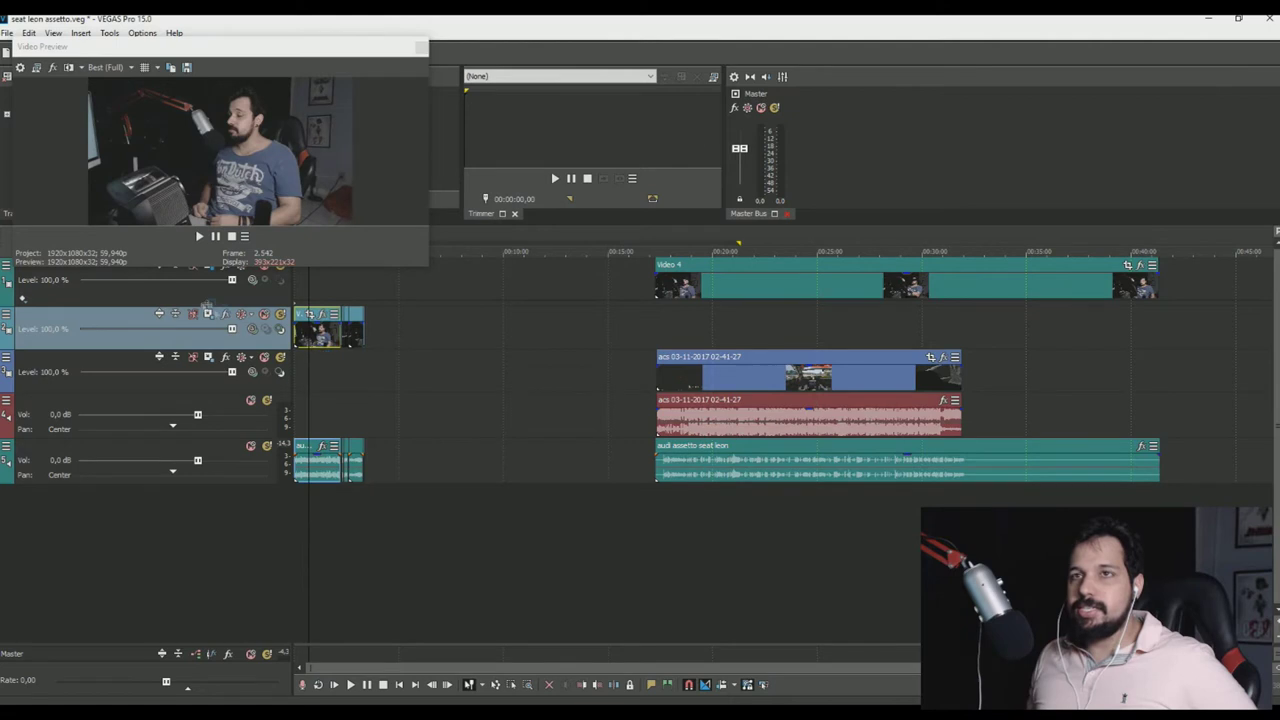
pyautogui.click(208, 316)
pyautogui.moveTo(1123, 400); pyautogui.dragTo(1026, 346)
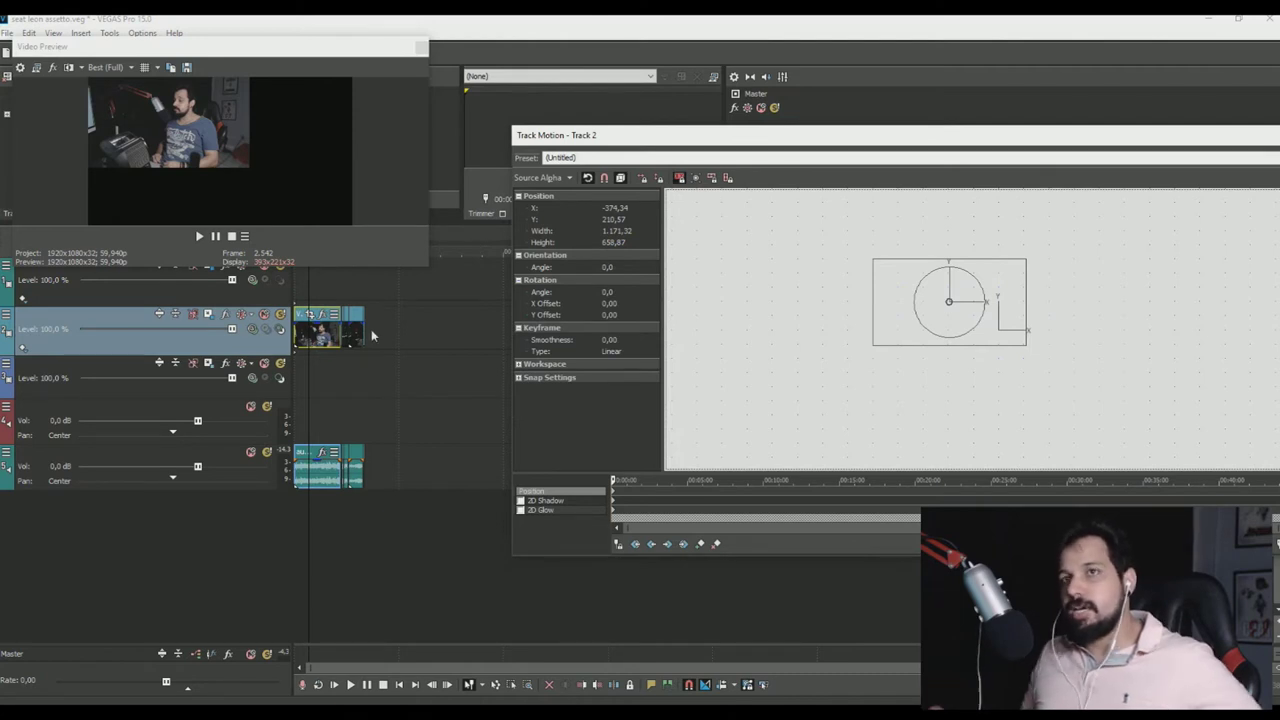
# - Undo the Track Motion resize on track 2, close it, and show a frame of the last Video 4 clip in an enlarged preview
pyautogui.hotkey('ctrl', 'z')
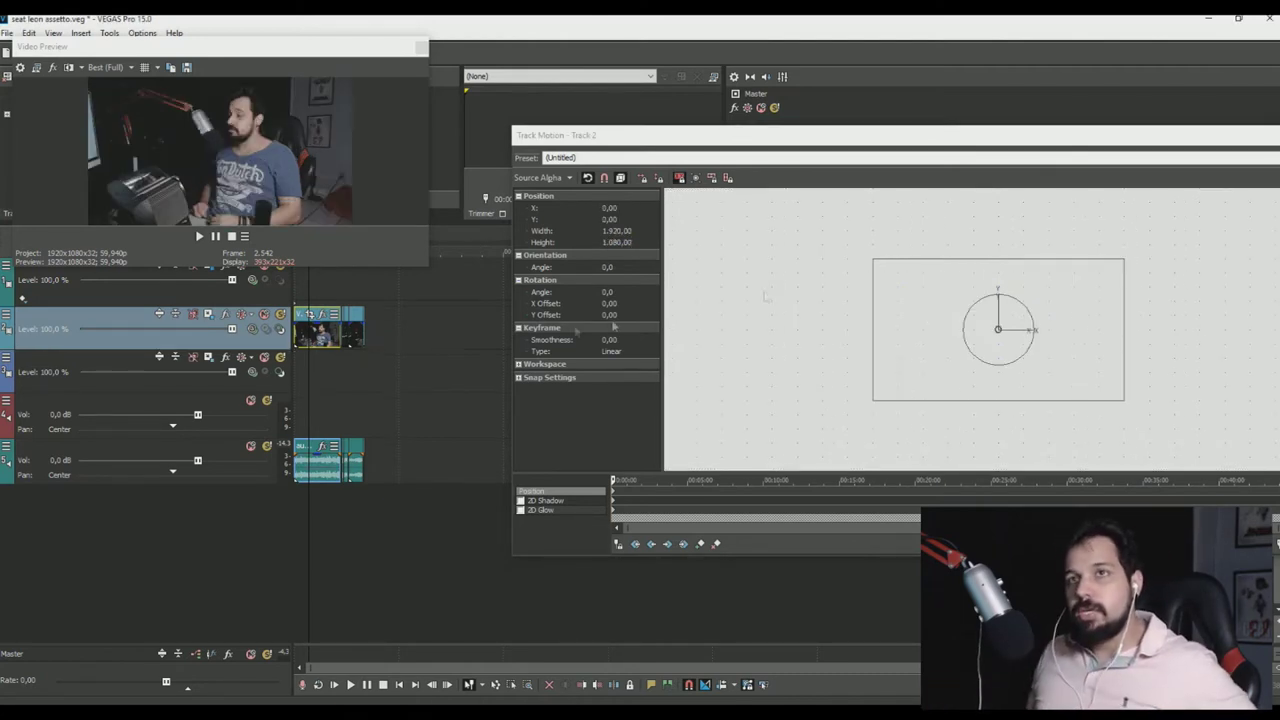
pyautogui.hotkey('alt', 'F4')
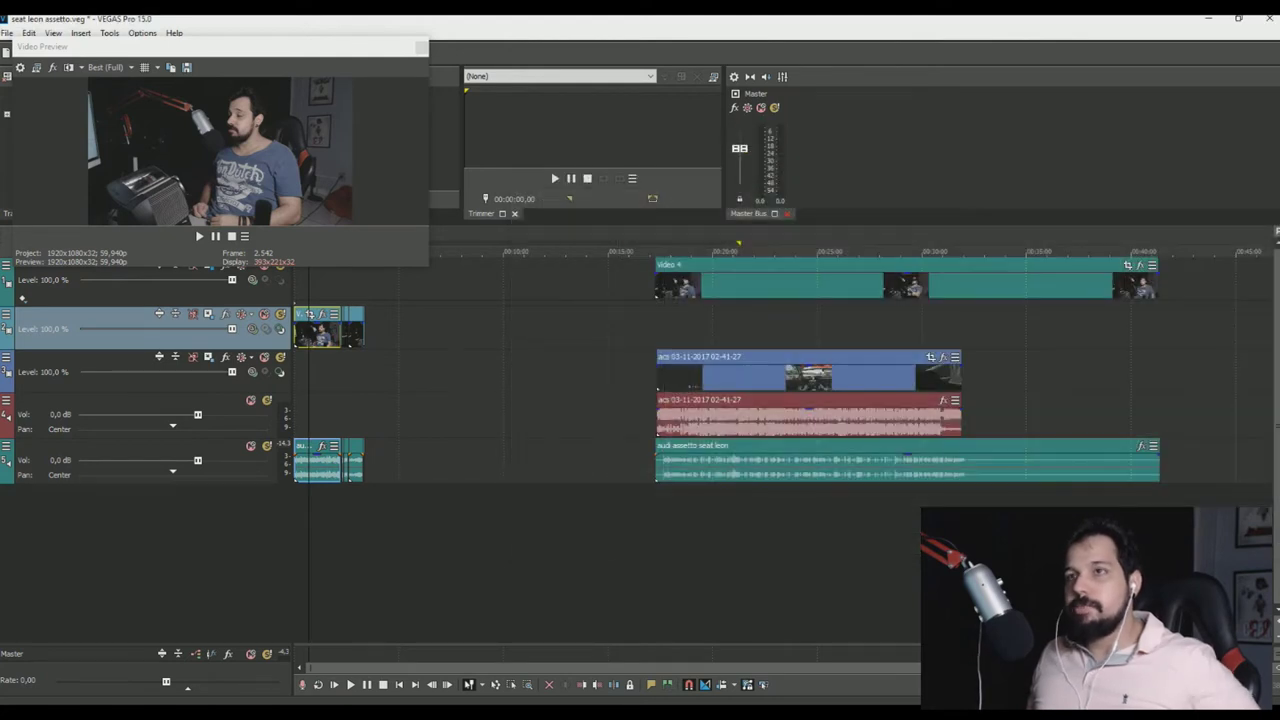
pyautogui.click(710, 285)
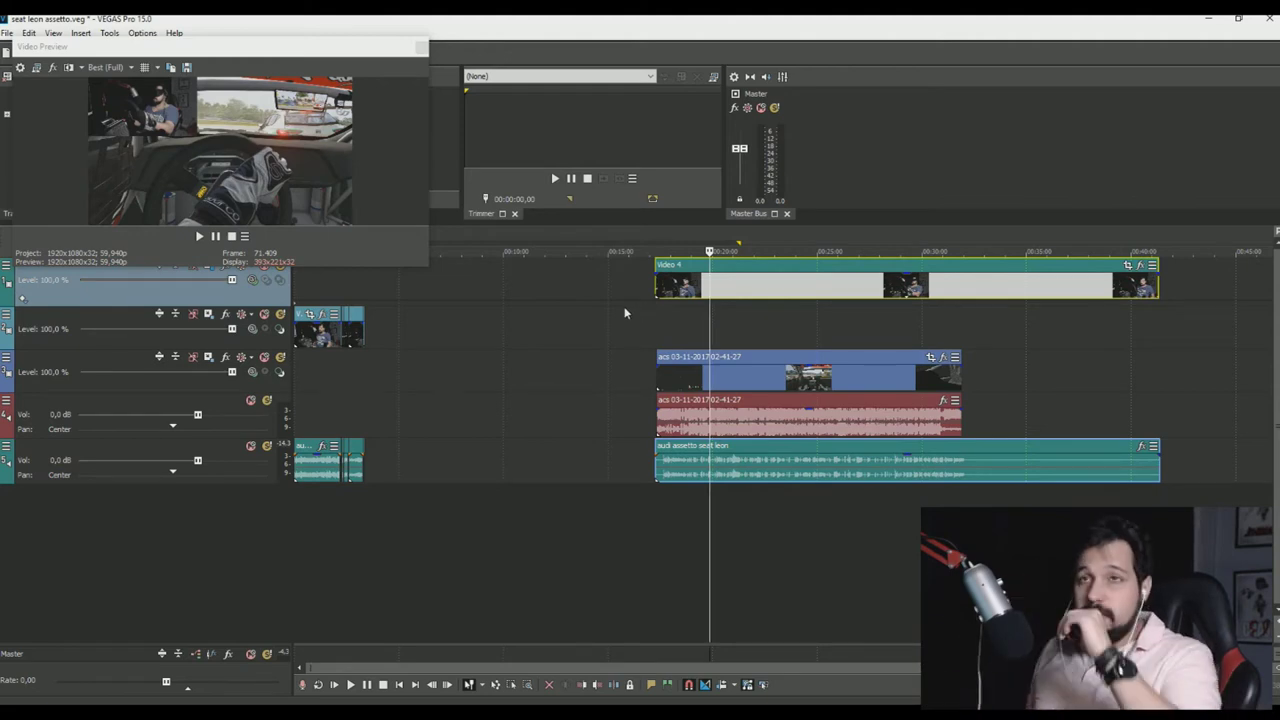
pyautogui.moveTo(429, 266); pyautogui.dragTo(604, 386)
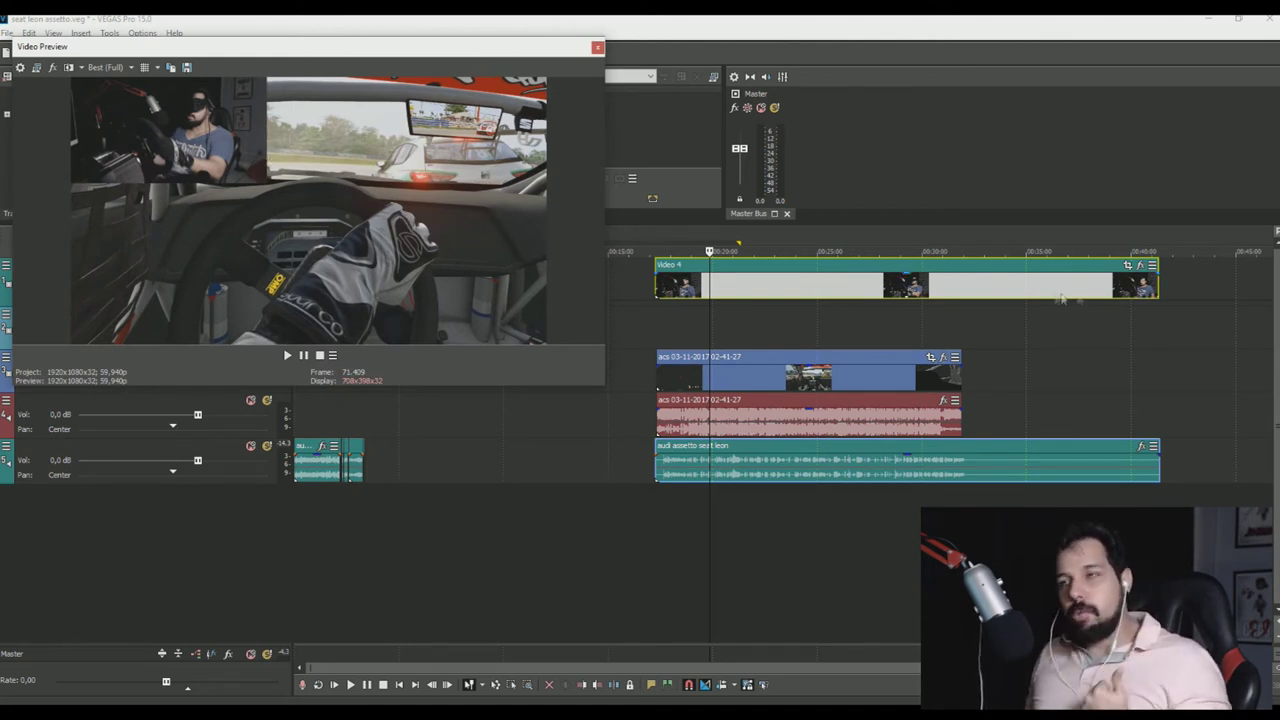
# - Crop the last Video 4 clip's webcam picture inward from all four sides with Pan/Crop to about 1522 x 771
pyautogui.click(1131, 270)
pyautogui.click(1129, 267)
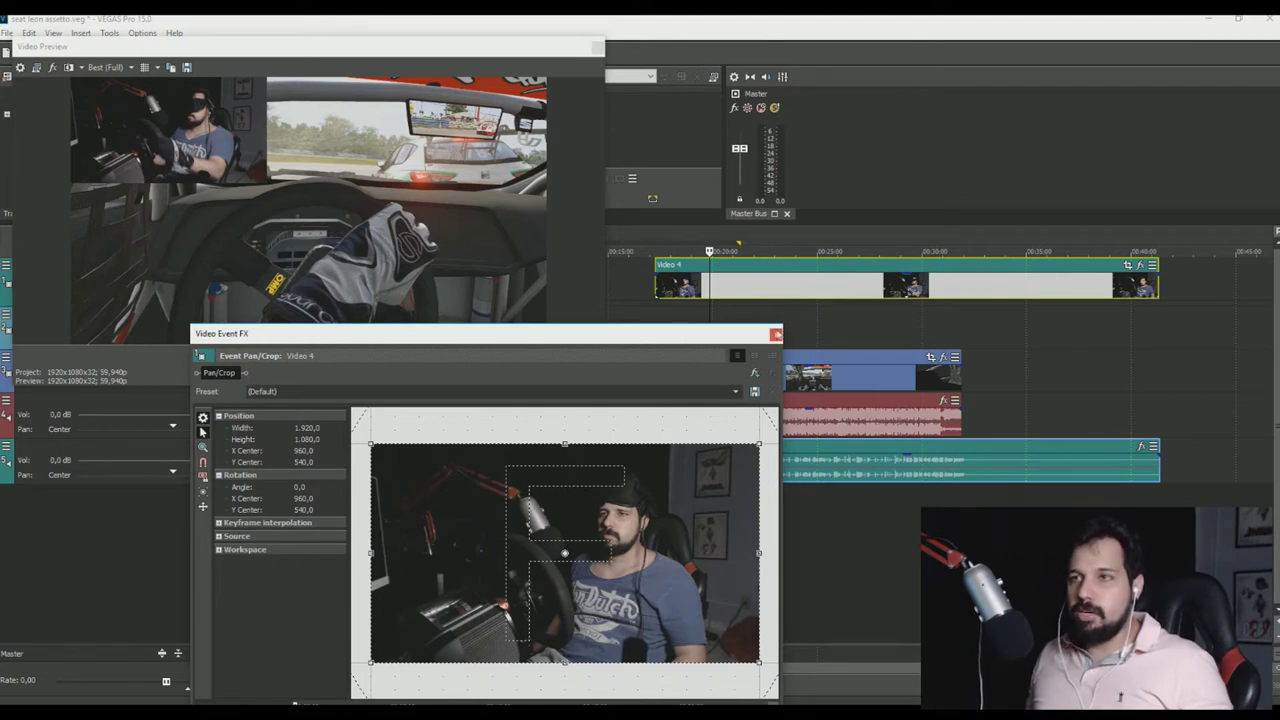
pyautogui.click(775, 334)
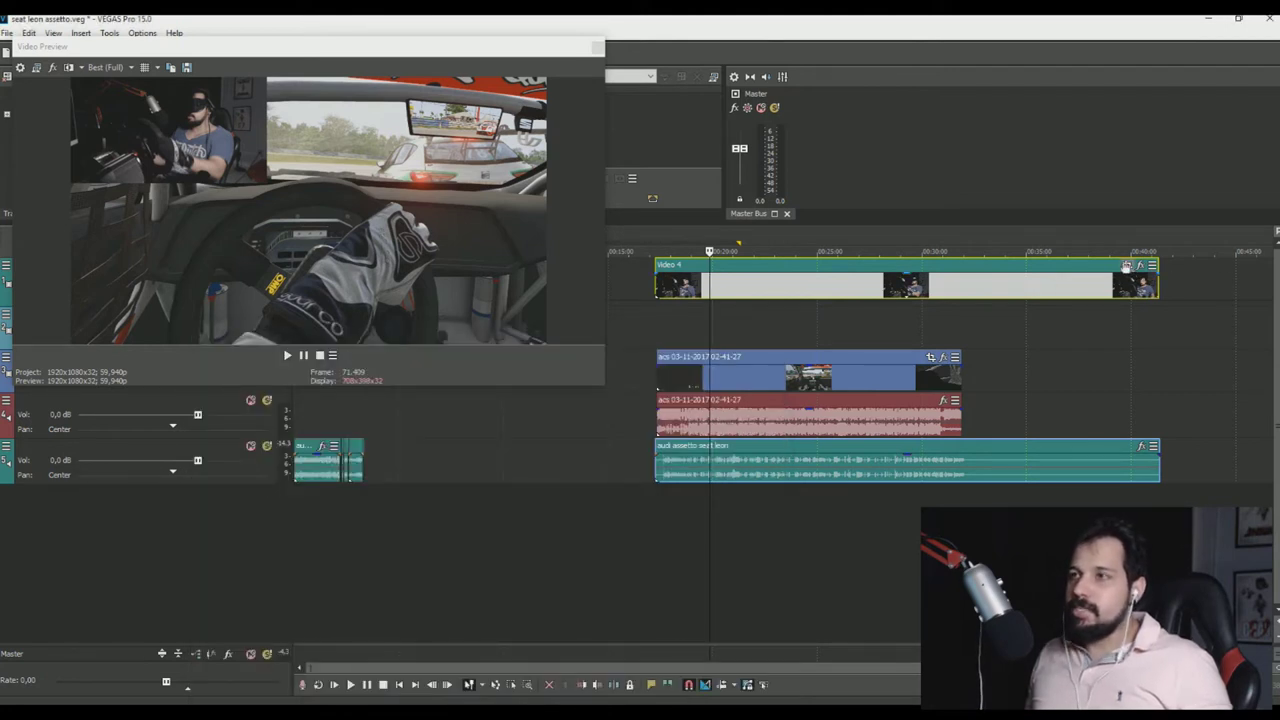
pyautogui.click(1127, 267)
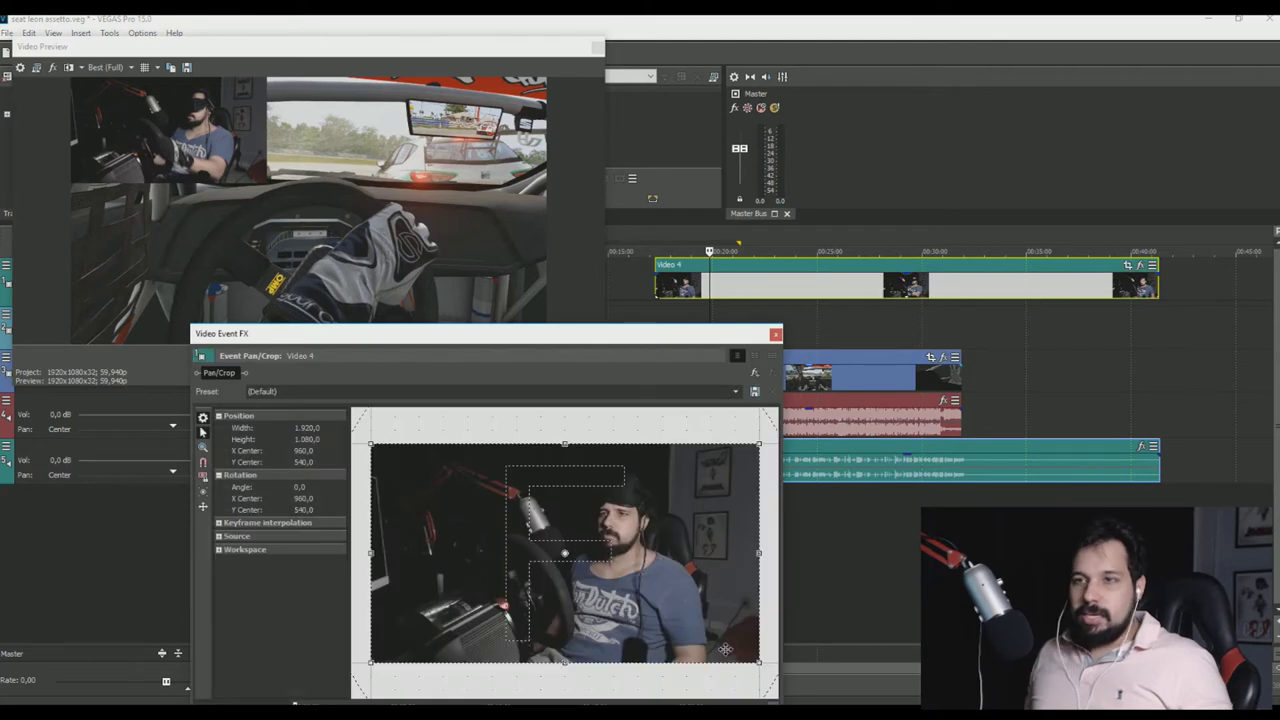
pyautogui.moveTo(644, 339); pyautogui.dragTo(799, 236)
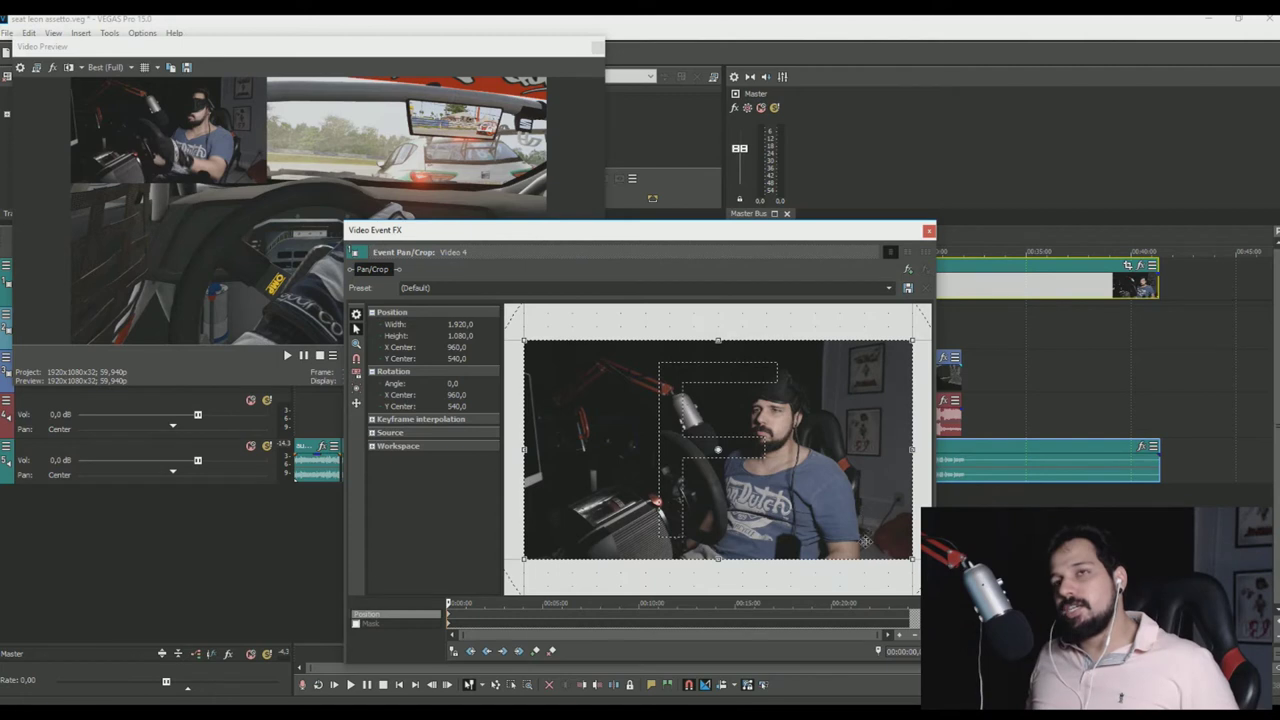
pyautogui.moveTo(823, 563); pyautogui.dragTo(824, 520)
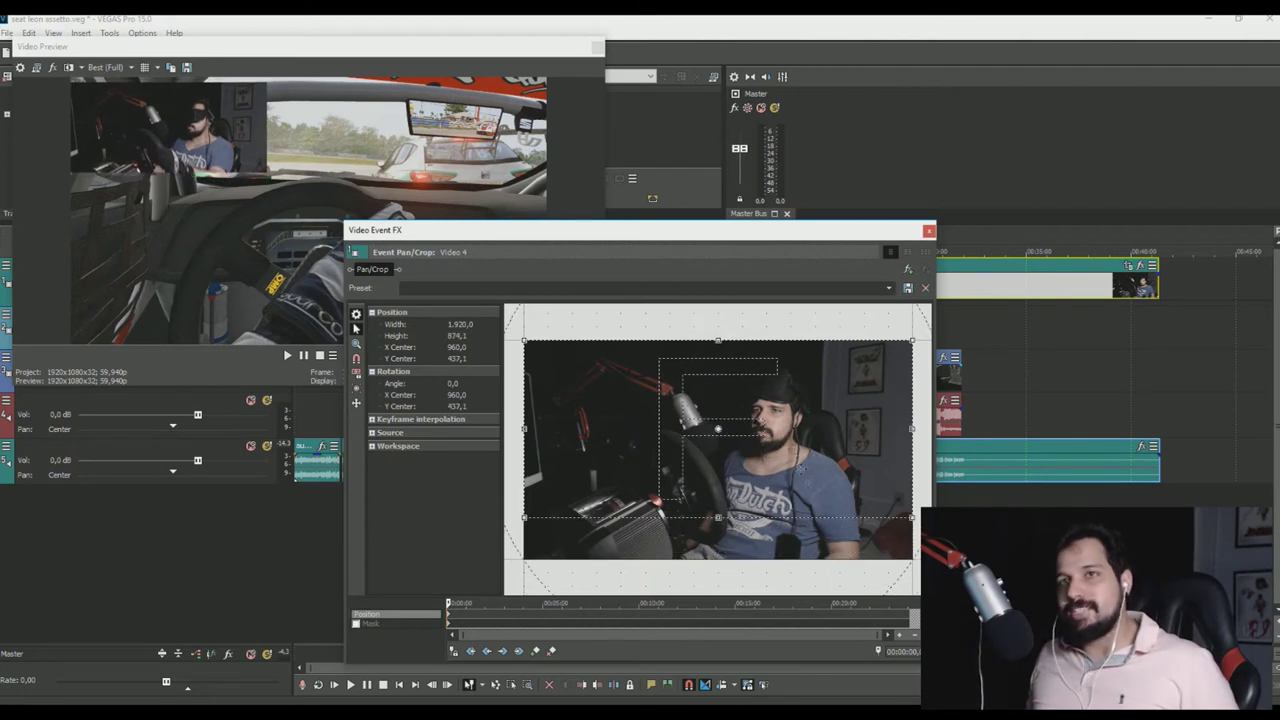
pyautogui.moveTo(771, 345); pyautogui.dragTo(781, 381)
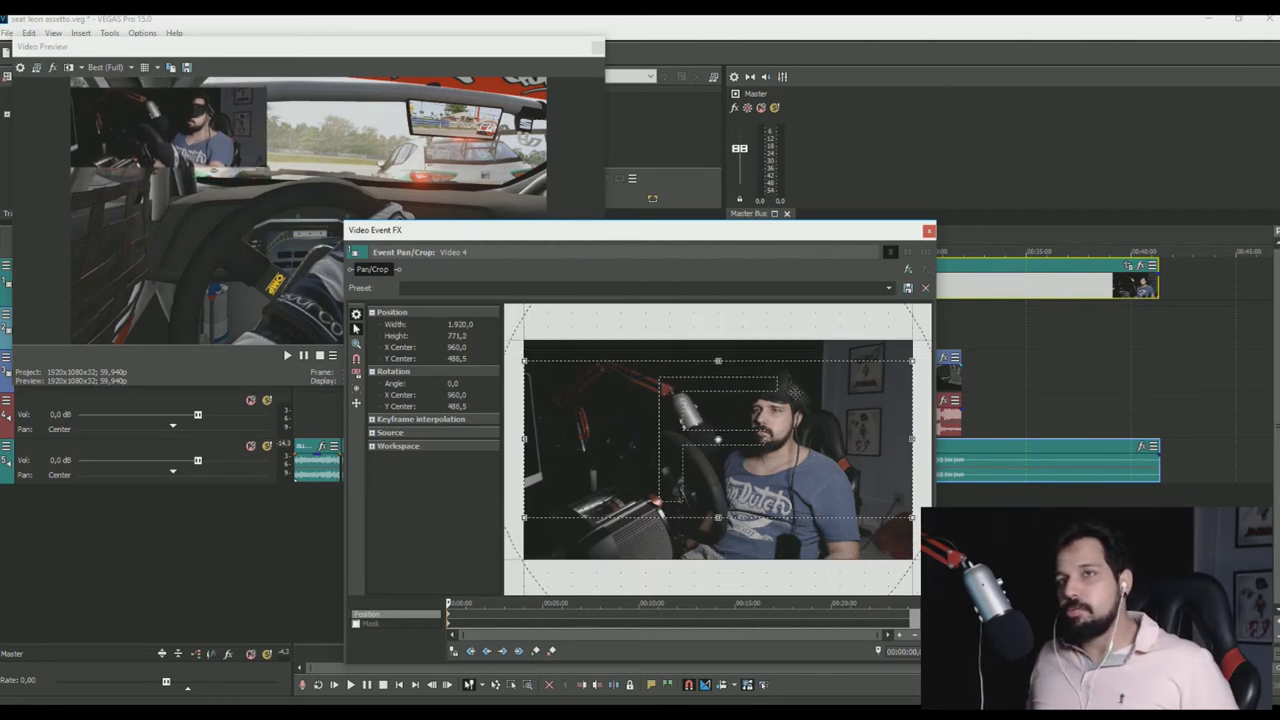
pyautogui.moveTo(910, 440); pyautogui.dragTo(876, 440)
pyautogui.moveTo(522, 441); pyautogui.dragTo(567, 441)
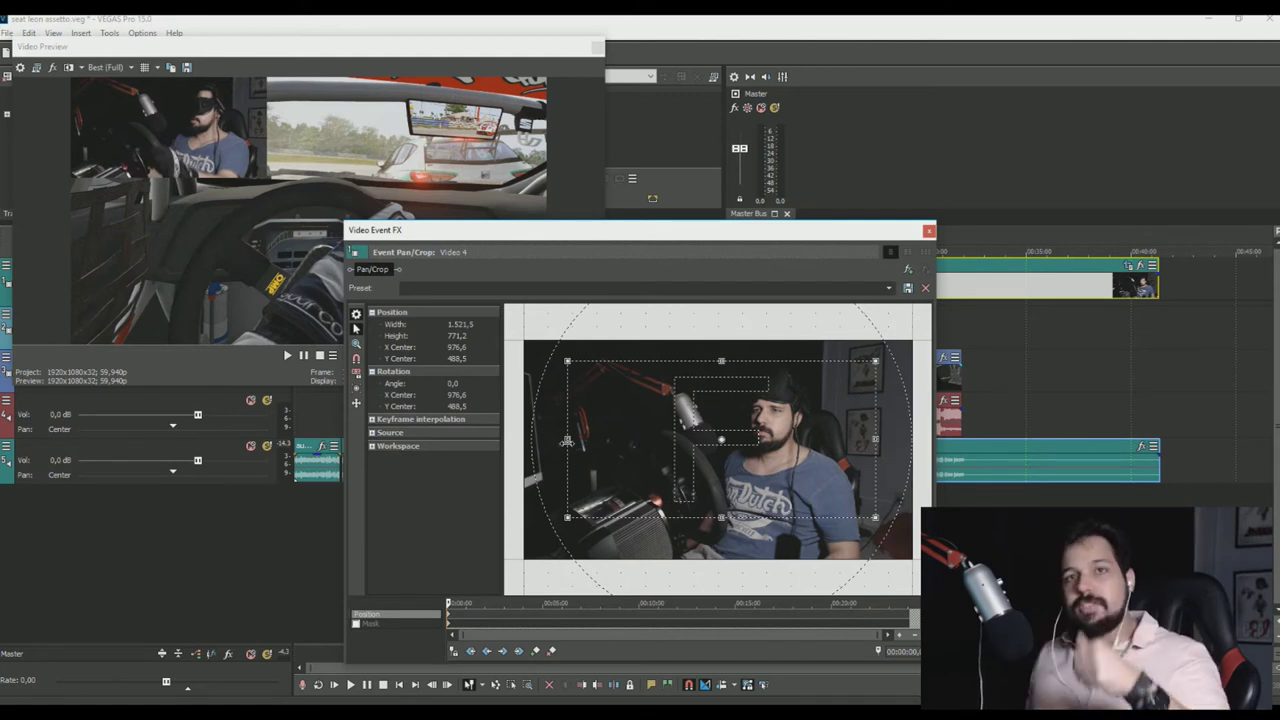
pyautogui.moveTo(787, 474); pyautogui.dragTo(788, 478)
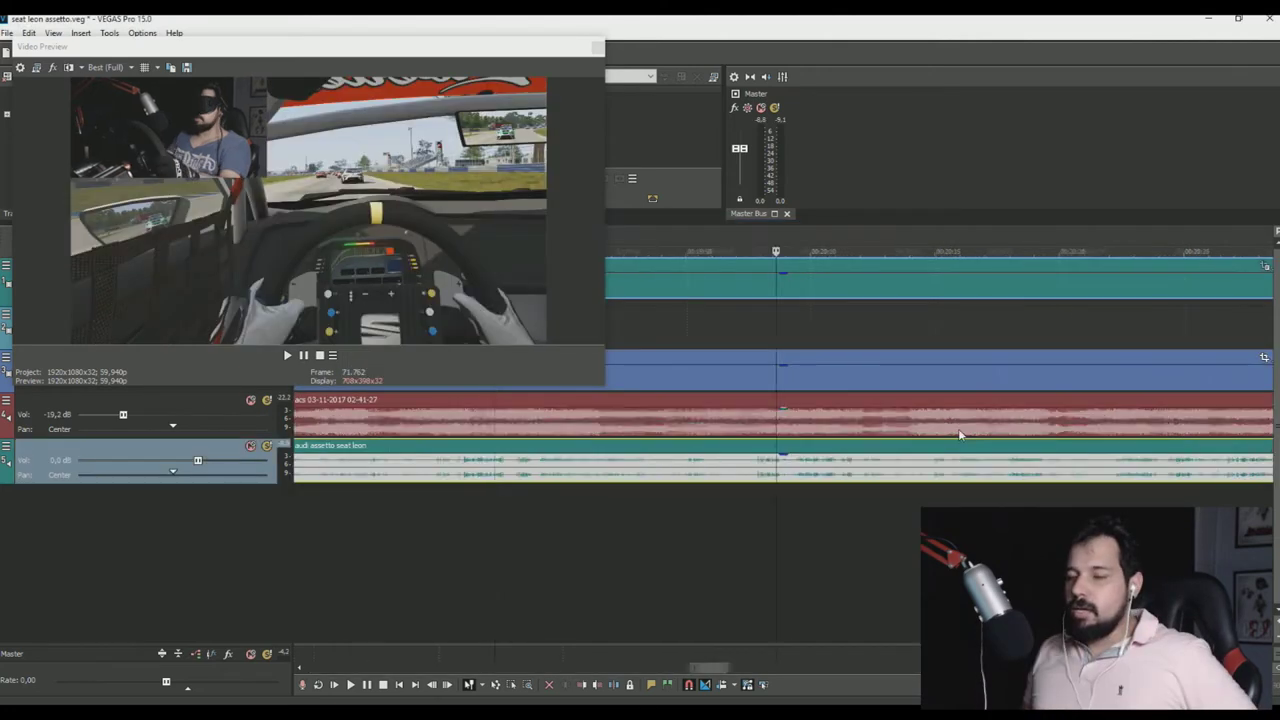
# - Select the last Video 4, gameplay and voice clips together and move them earlier, up to the end of the first clips
pyautogui.scroll(-4, 800, 370)
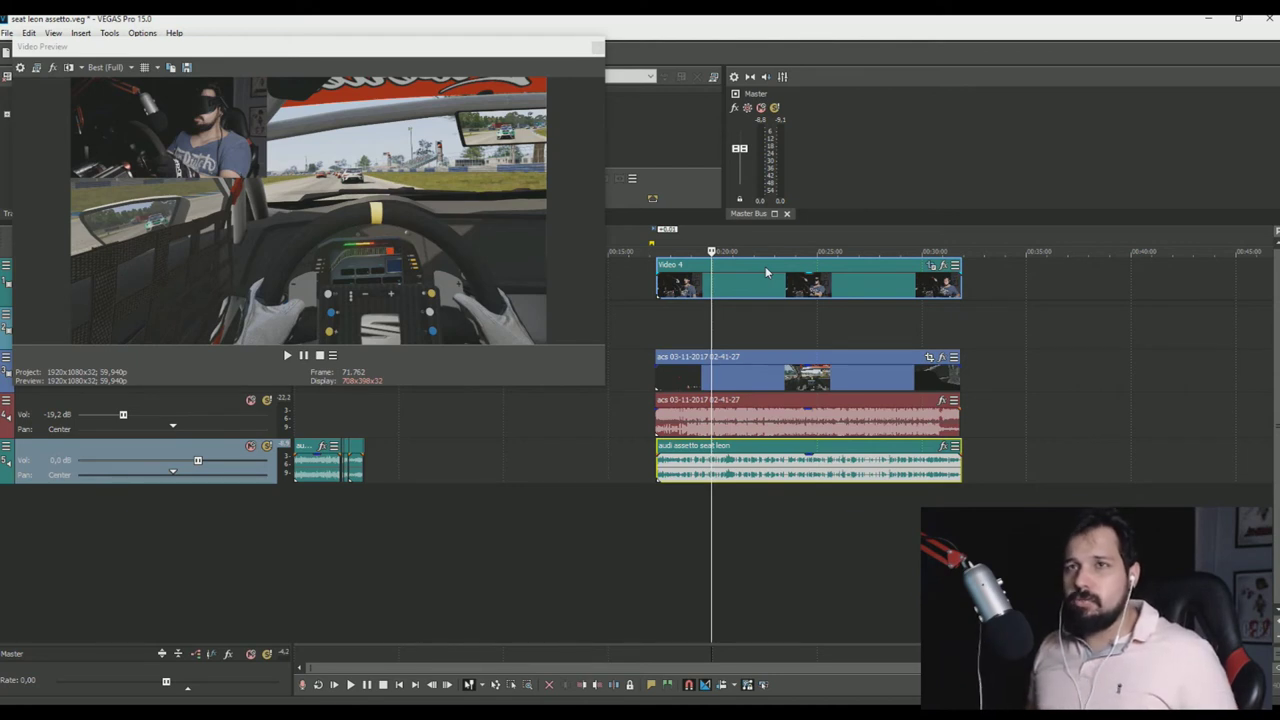
pyautogui.click(792, 378)
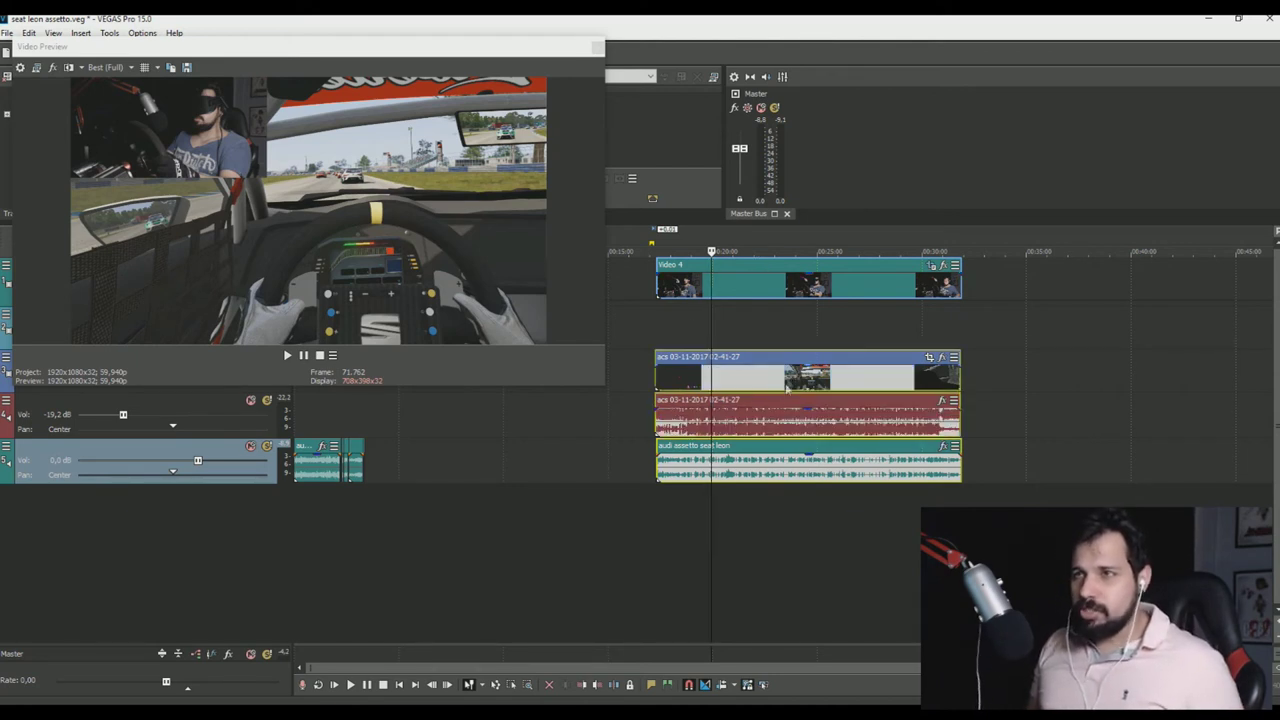
pyautogui.click(885, 447)
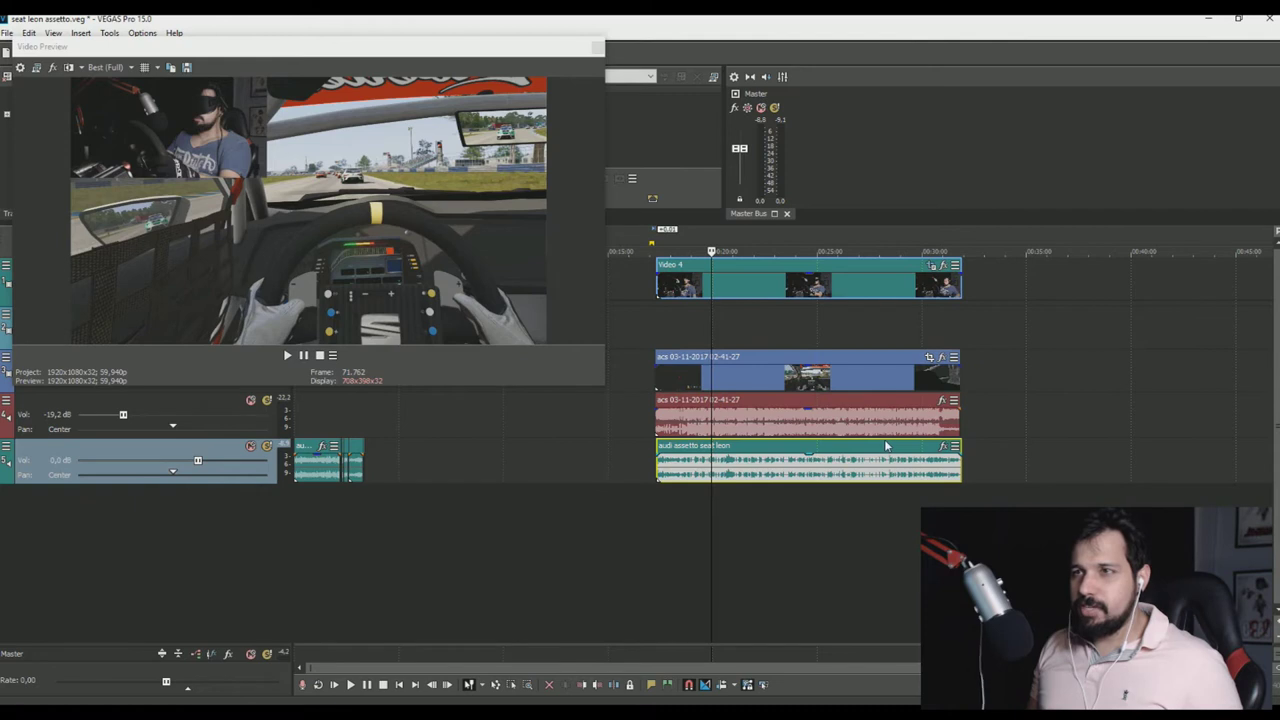
pyautogui.keyDown('ctrl'); pyautogui.click(676, 430); pyautogui.keyUp('ctrl')
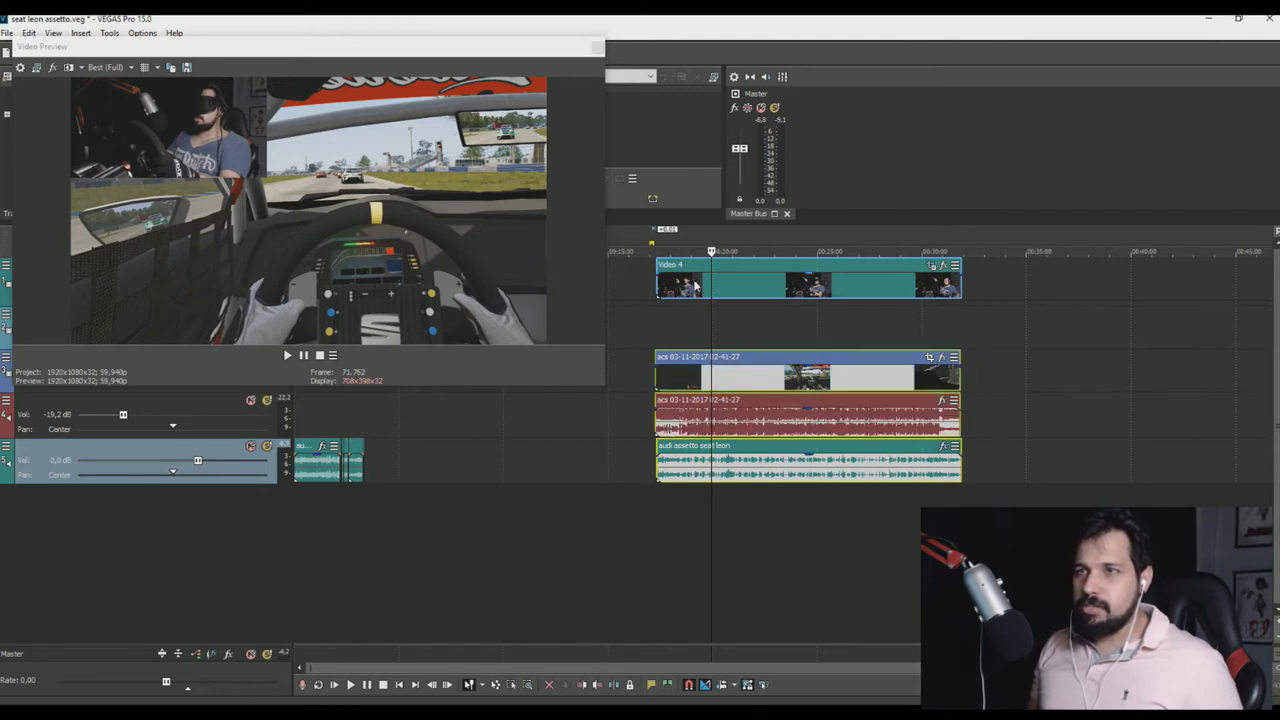
pyautogui.keyDown('ctrl'); pyautogui.click(697, 287); pyautogui.keyUp('ctrl')
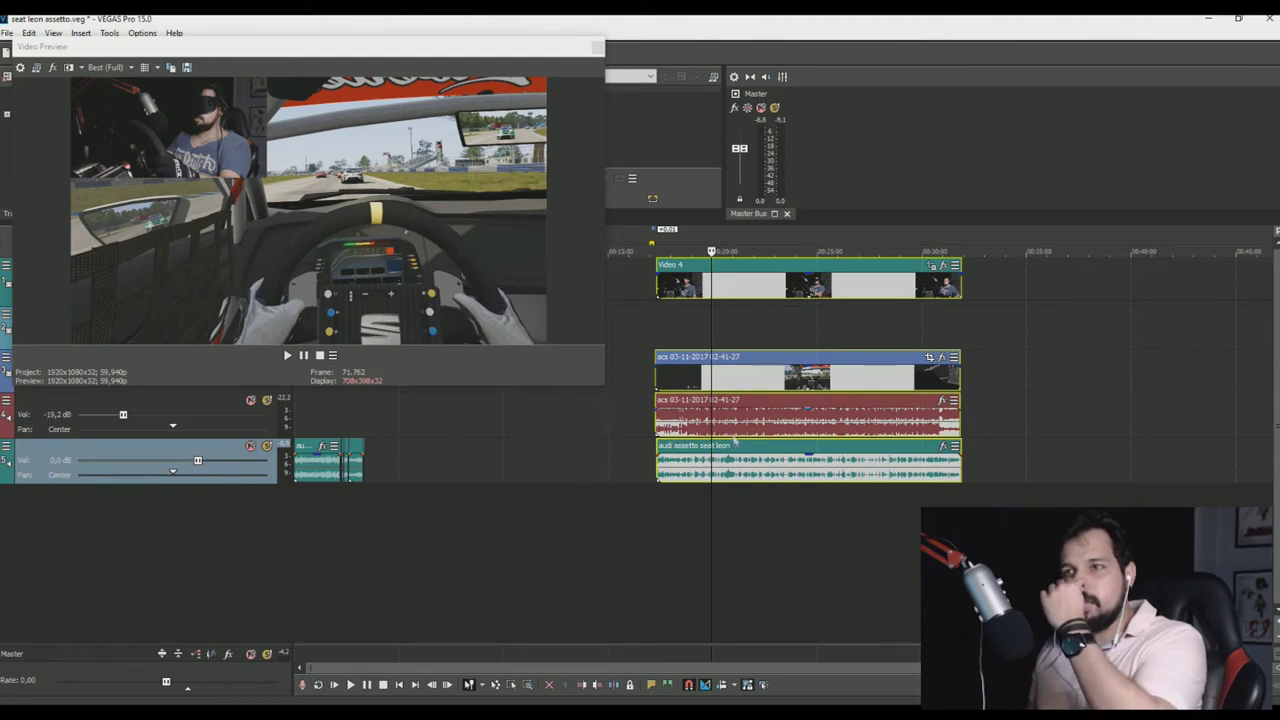
pyautogui.moveTo(748, 452); pyautogui.dragTo(455, 449)
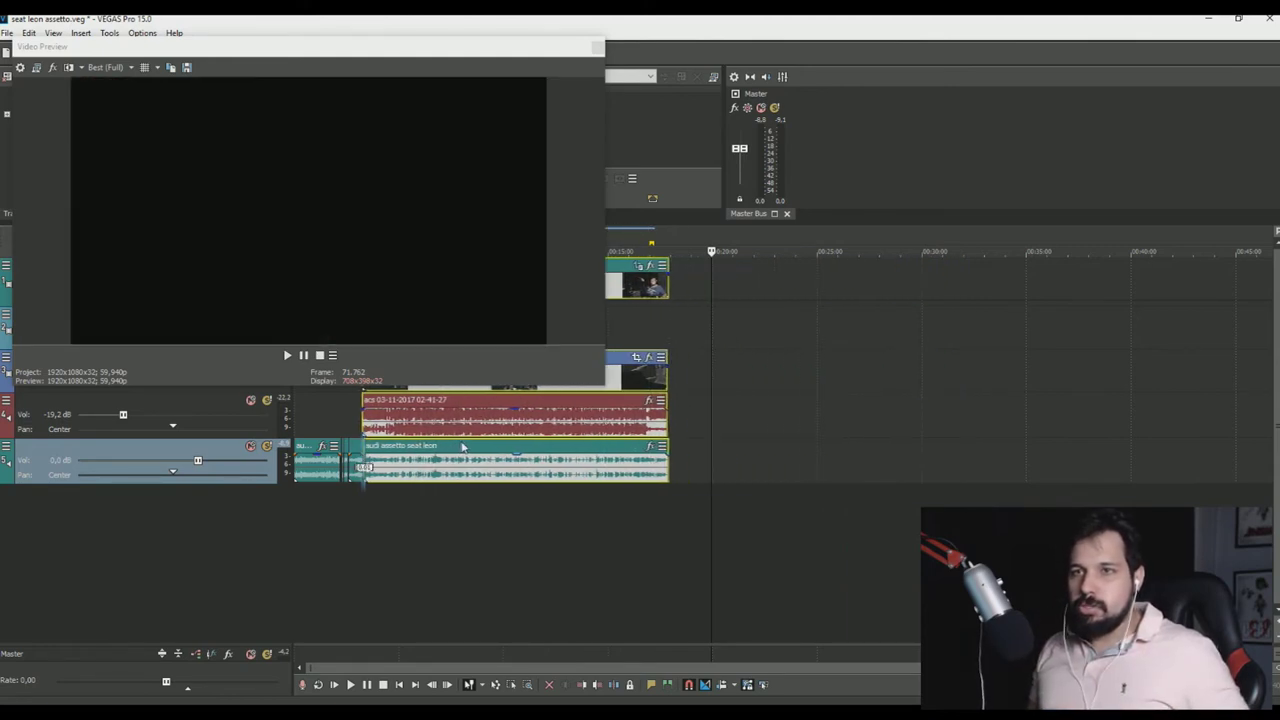
# - Trim the moved Video 4, gameplay and voice clips to start together at about 00:03:29 and play from there
pyautogui.scroll(10, 363, 468)
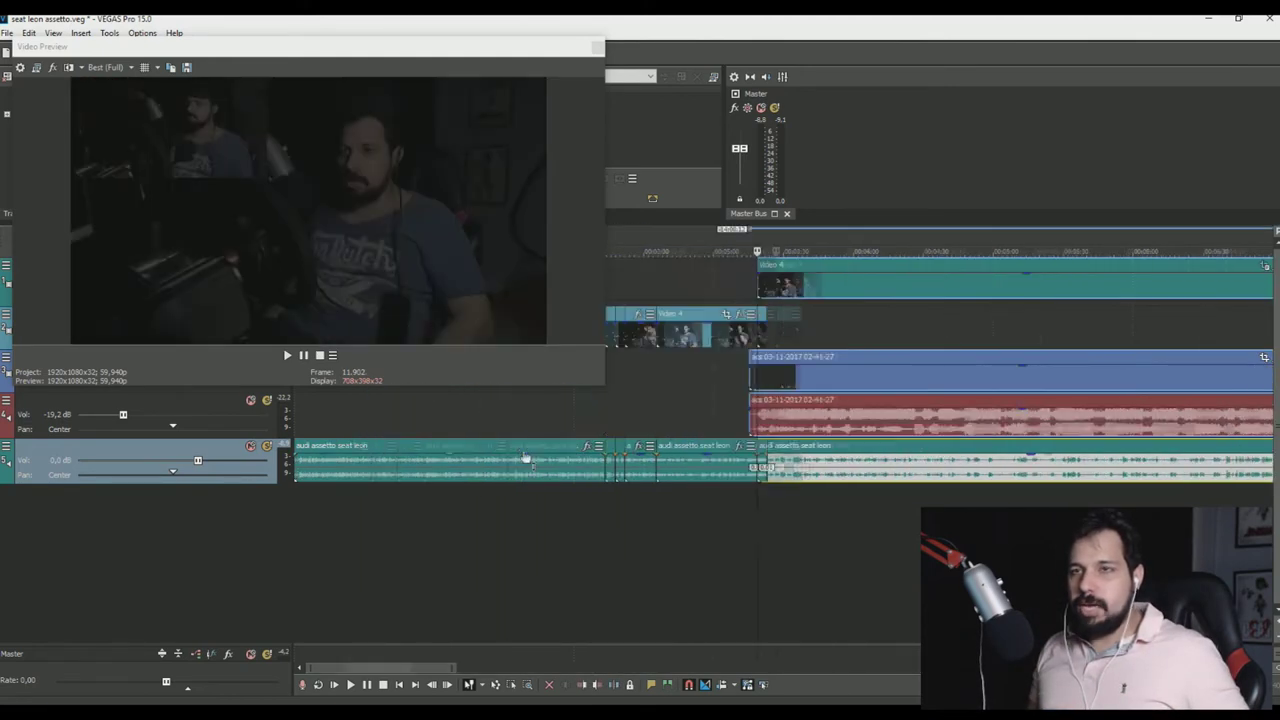
pyautogui.moveTo(899, 376); pyautogui.dragTo(946, 376)
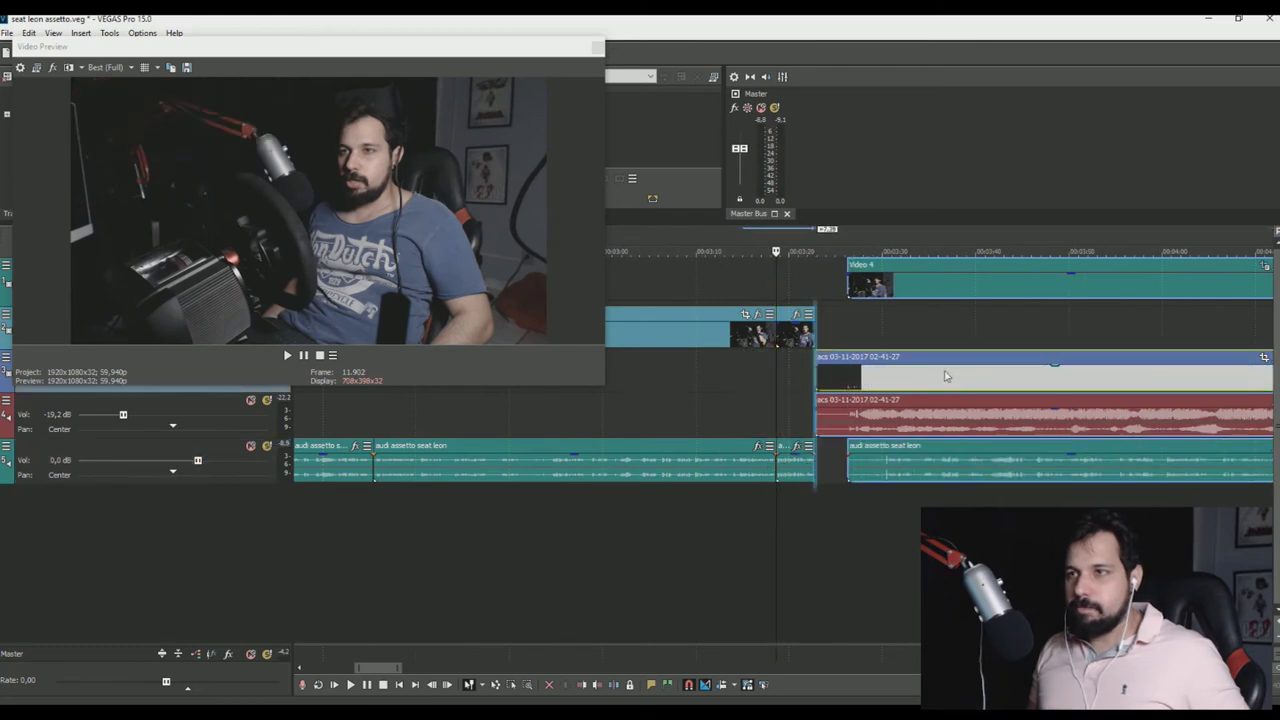
pyautogui.moveTo(816, 377); pyautogui.dragTo(877, 376)
pyautogui.press('space')
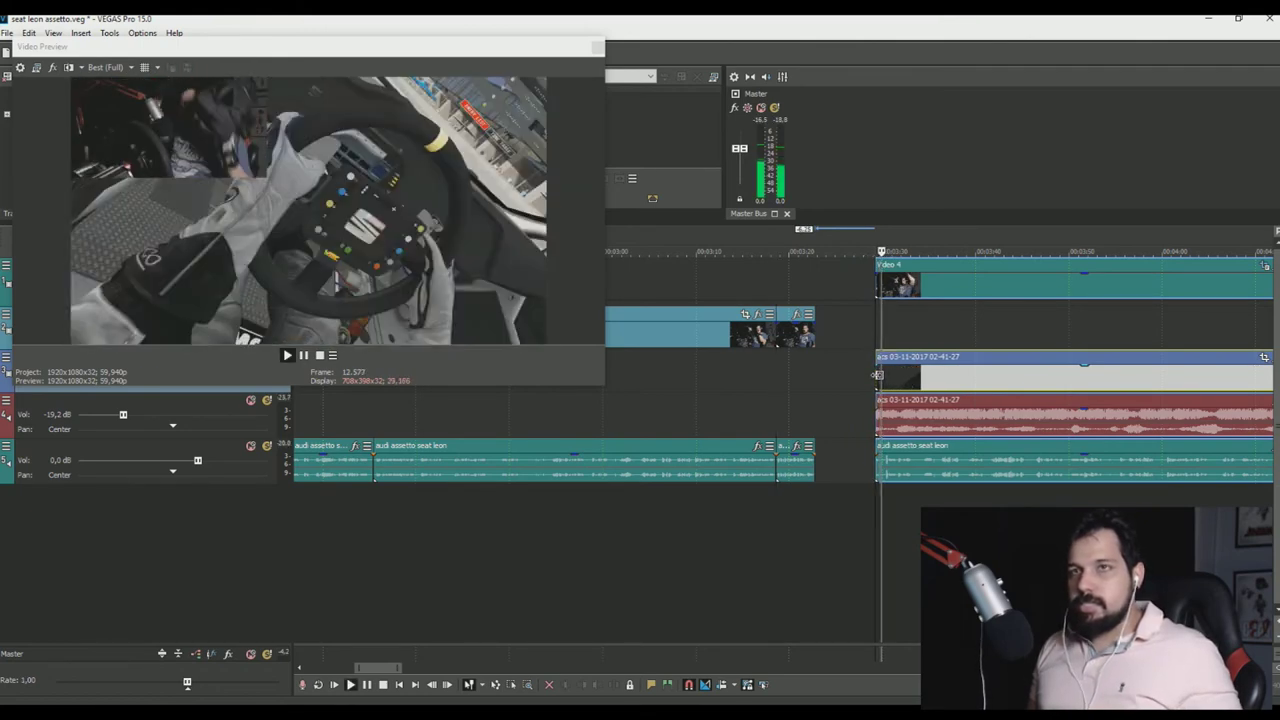
pyautogui.click(903, 264)
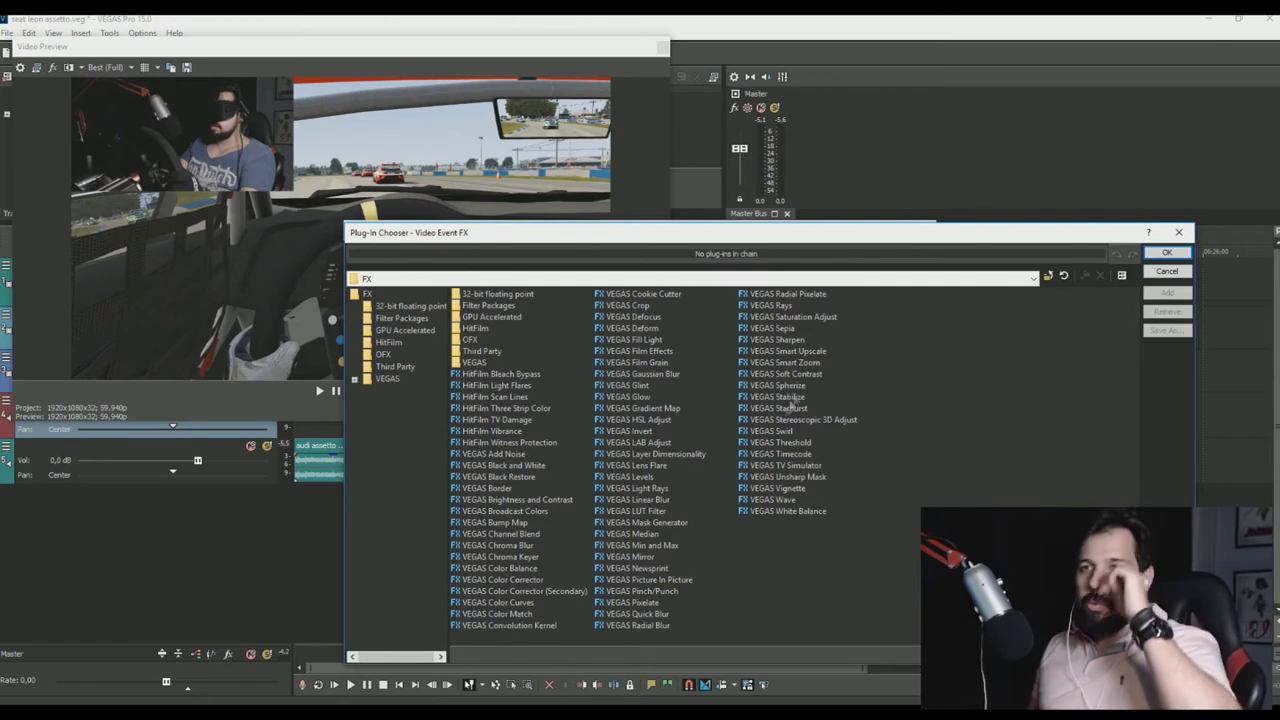
pyautogui.click(515, 500)
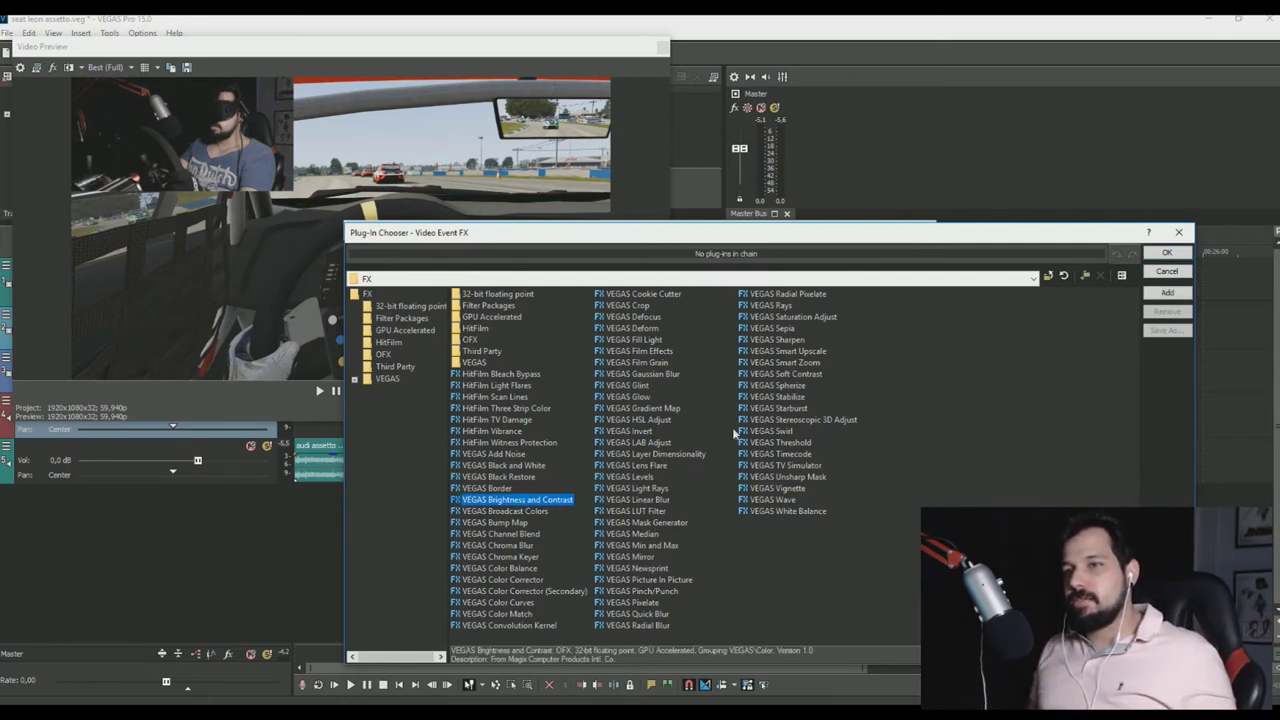
pyautogui.keyDown('ctrl'); pyautogui.click(650, 422); pyautogui.keyUp('ctrl')
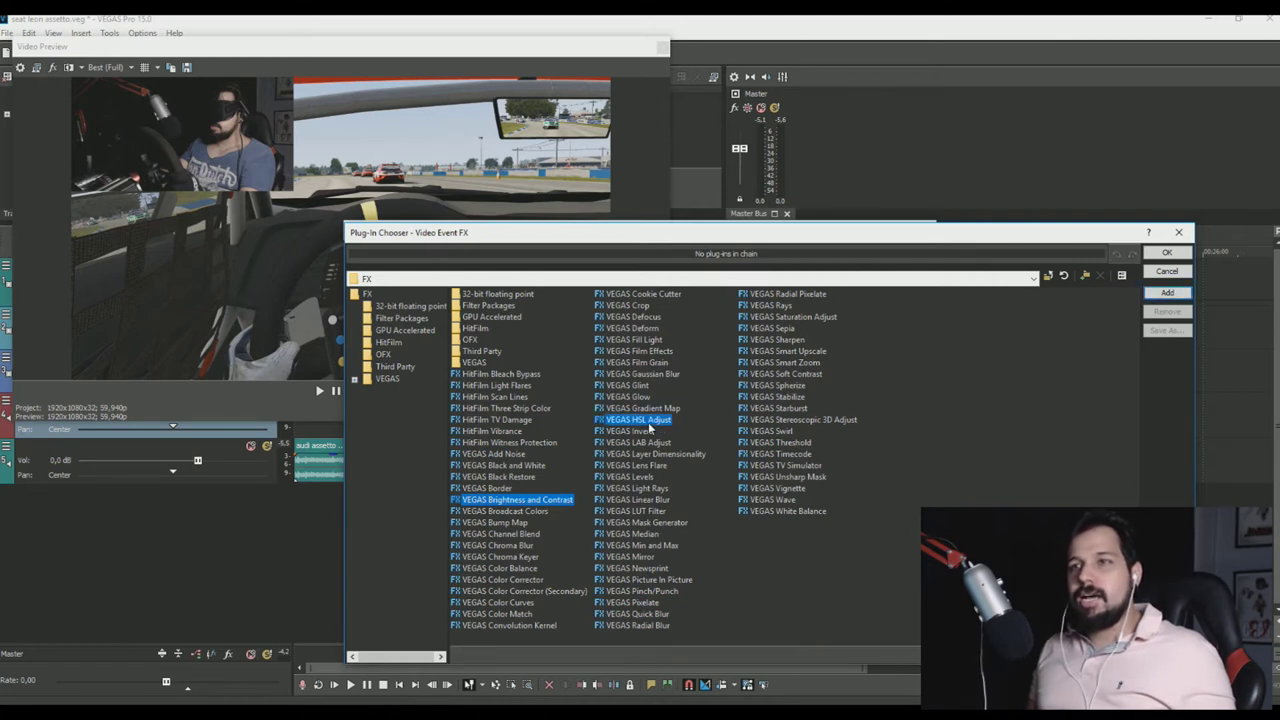
pyautogui.keyDown('ctrl'); pyautogui.click(641, 477); pyautogui.keyUp('ctrl')
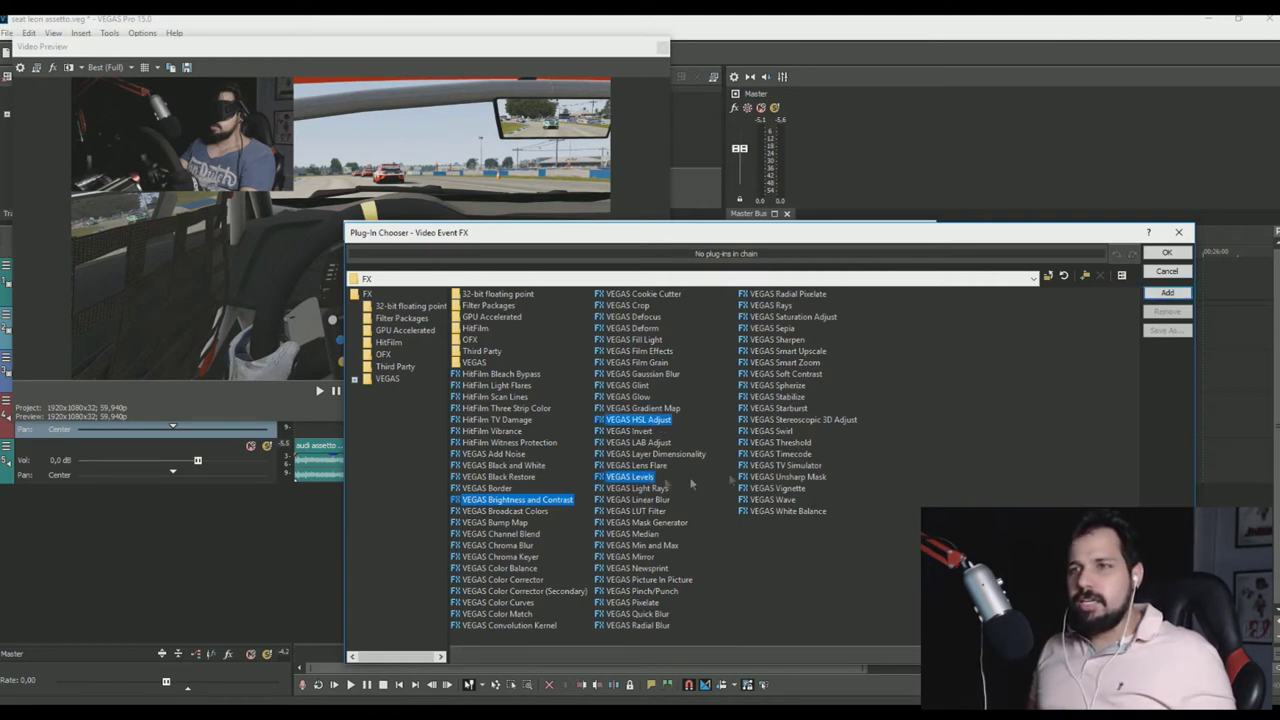
pyautogui.click(1169, 293)
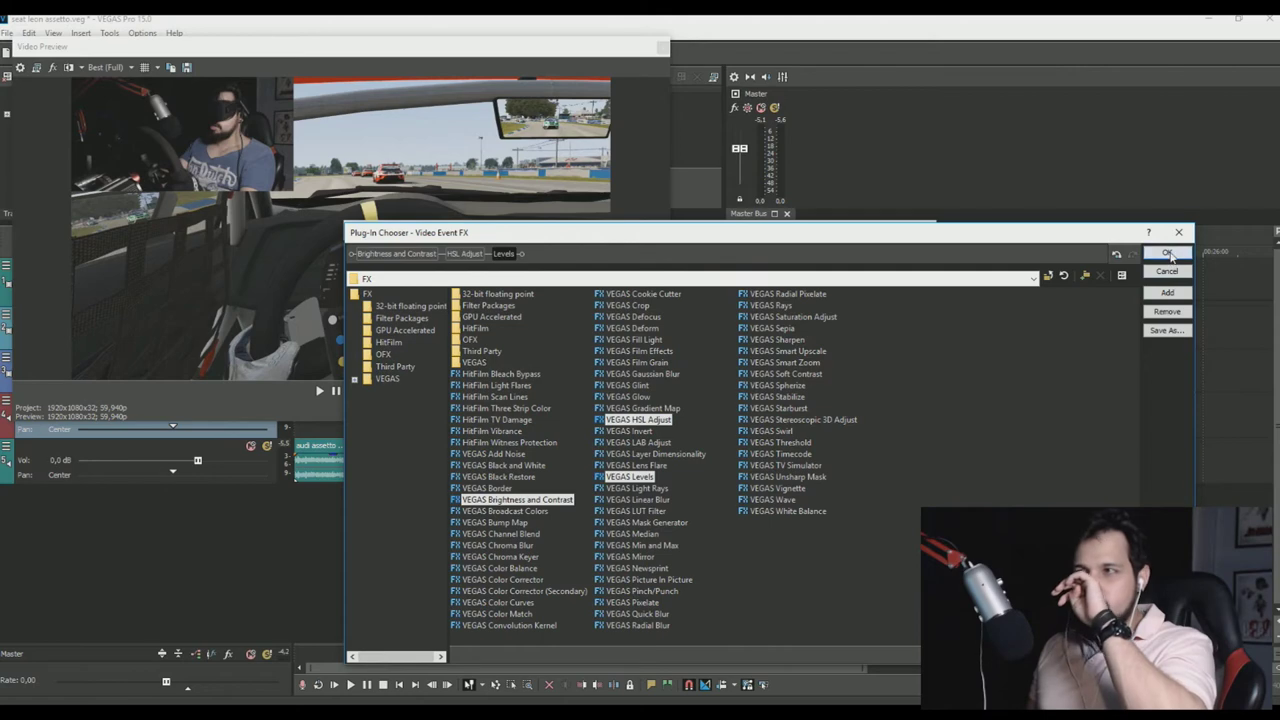
pyautogui.click(1169, 254)
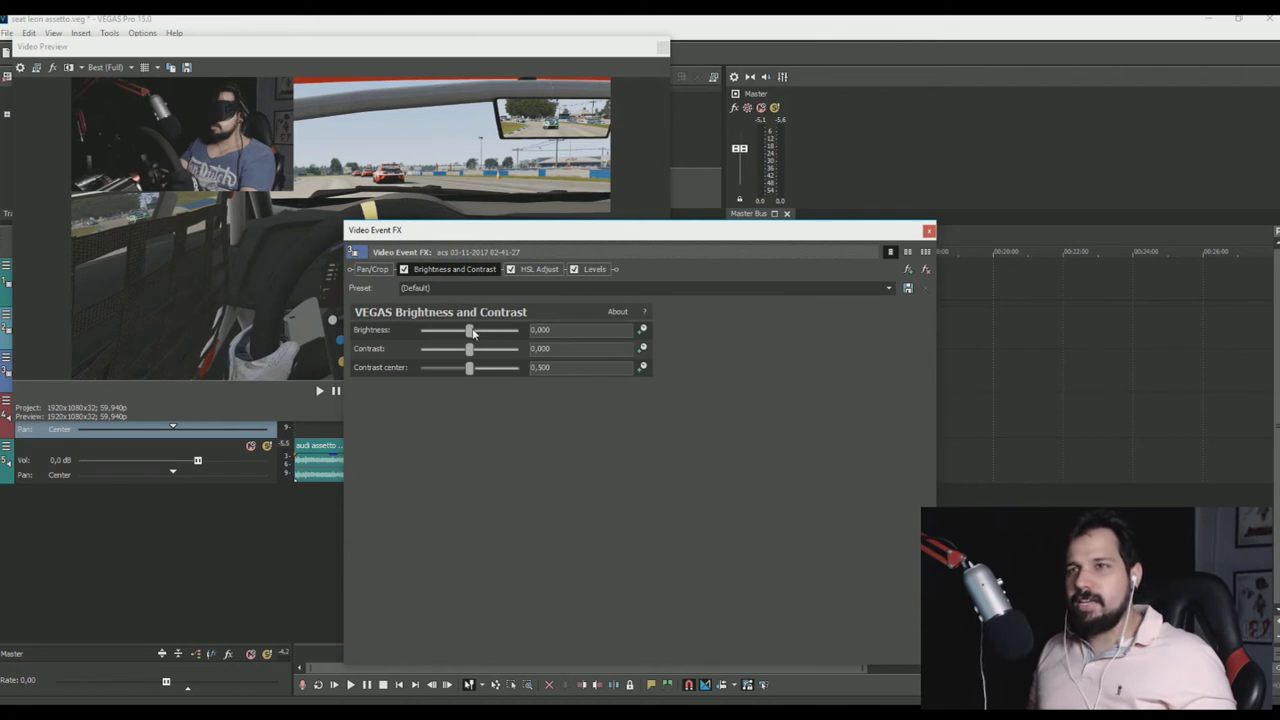
# - Set the gameplay clip's Brightness to about -0,075 and its Contrast to about 0,061
pyautogui.moveTo(474, 334); pyautogui.dragTo(462, 331)
pyautogui.moveTo(438, 234); pyautogui.dragTo(712, 245)
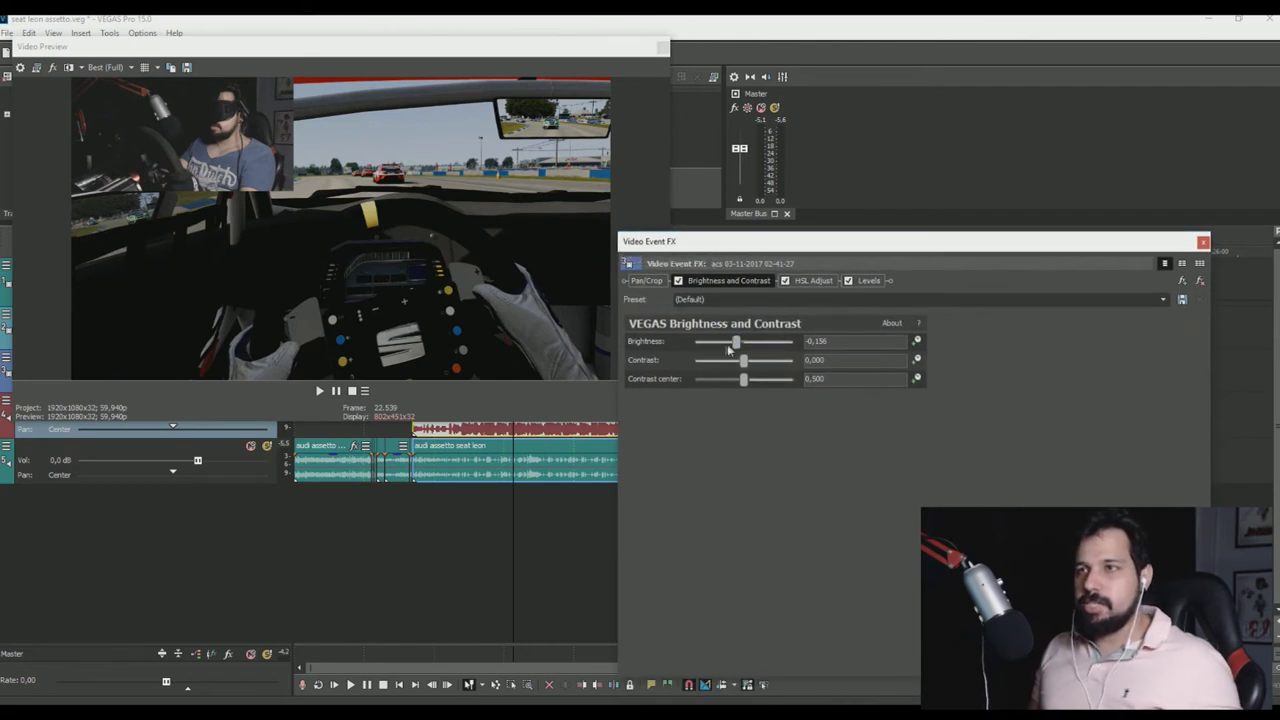
pyautogui.moveTo(744, 362); pyautogui.dragTo(738, 343)
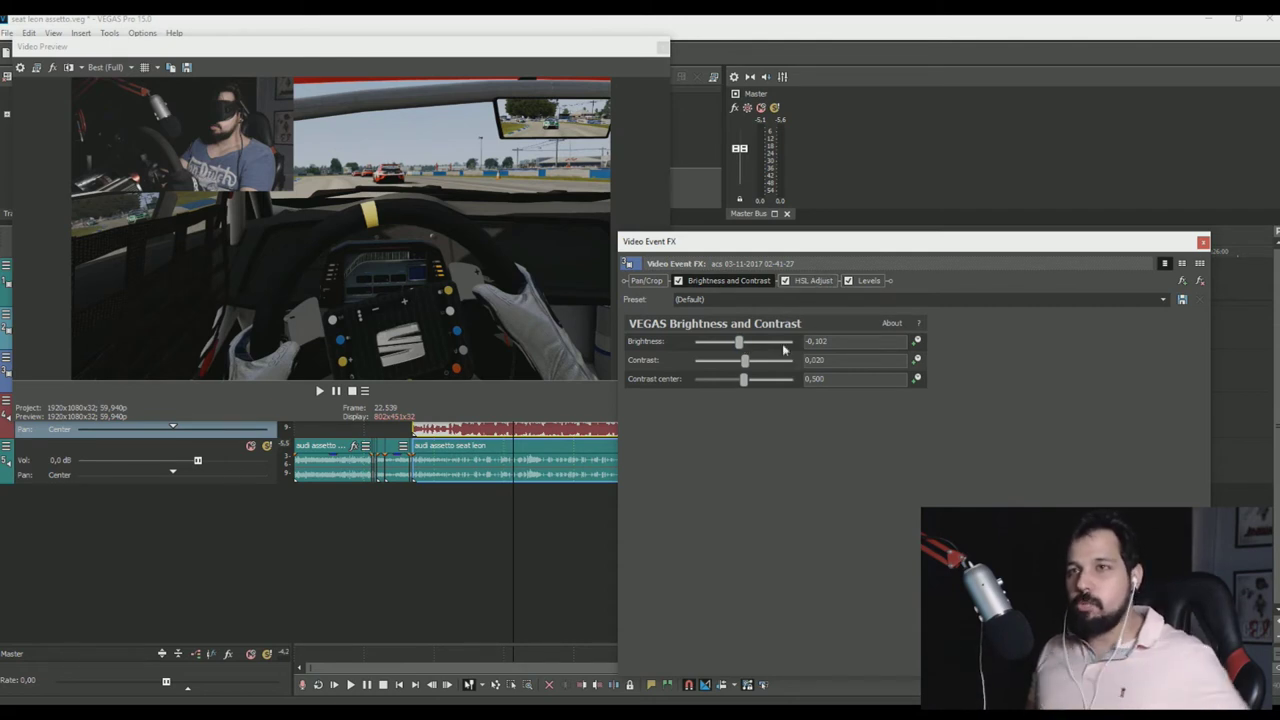
pyautogui.click(819, 283)
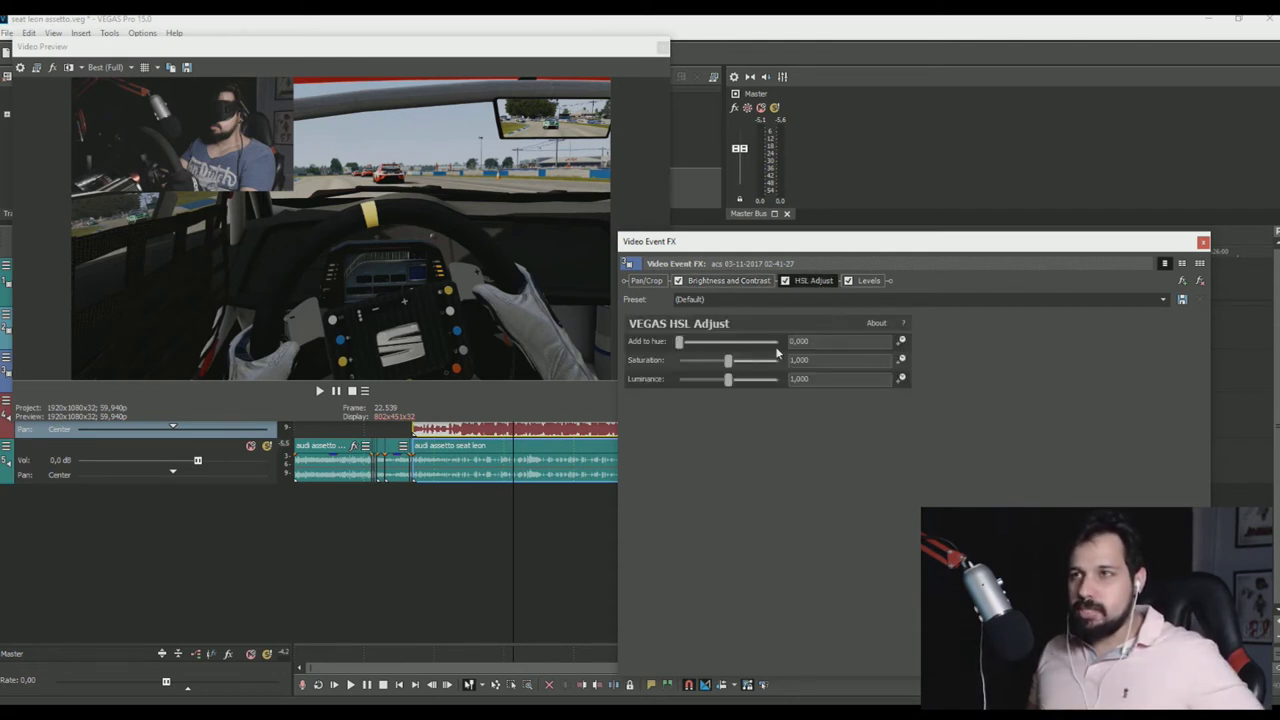
pyautogui.click(729, 281)
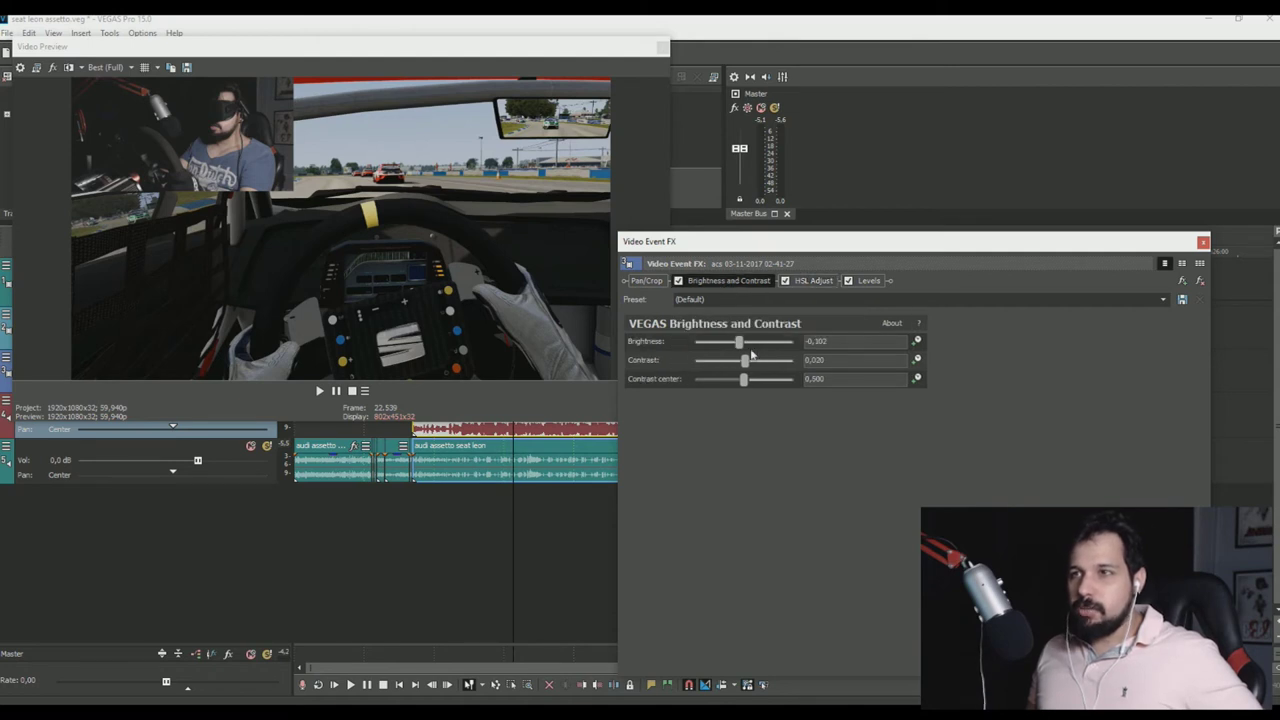
pyautogui.moveTo(744, 366)
pyautogui.mouseDown()
pyautogui.moveTo(795, 366)
pyautogui.moveTo(662, 370)
pyautogui.moveTo(759, 371)
pyautogui.mouseUp()
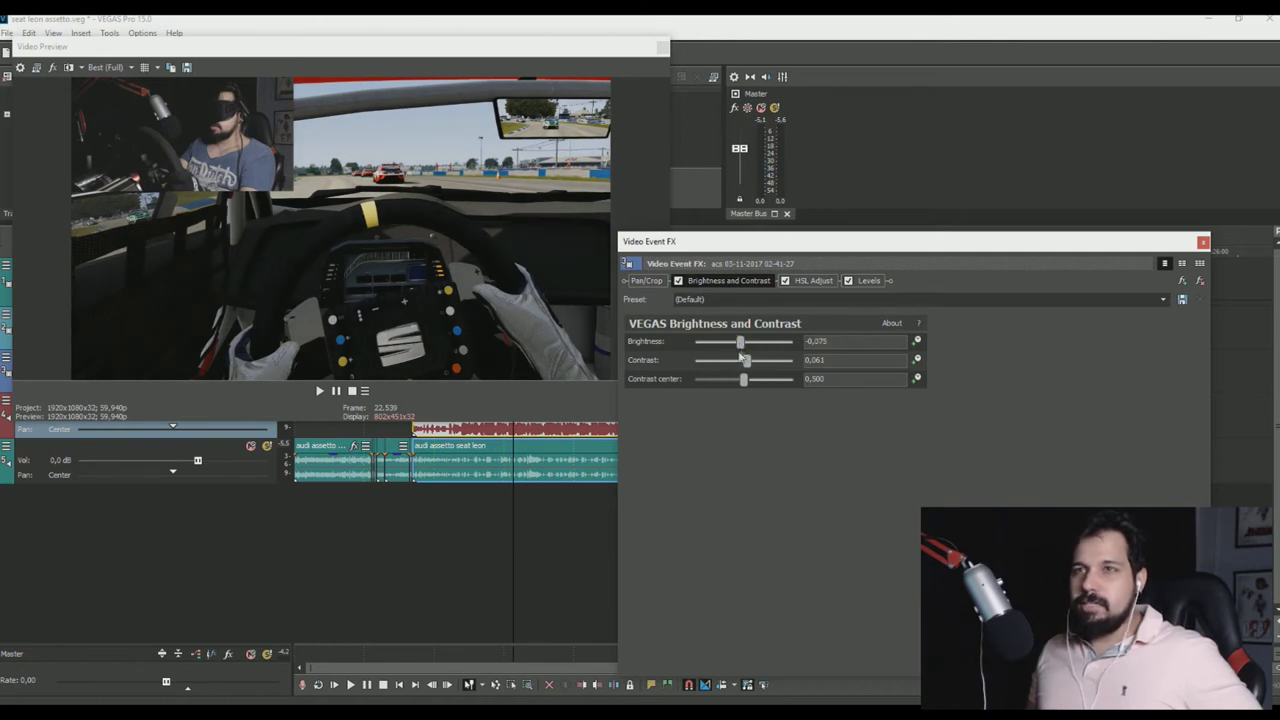
# - Try the gameplay clip's HSL Adjust saturation at 2,000, and lower it to about 0,639
pyautogui.click(813, 281)
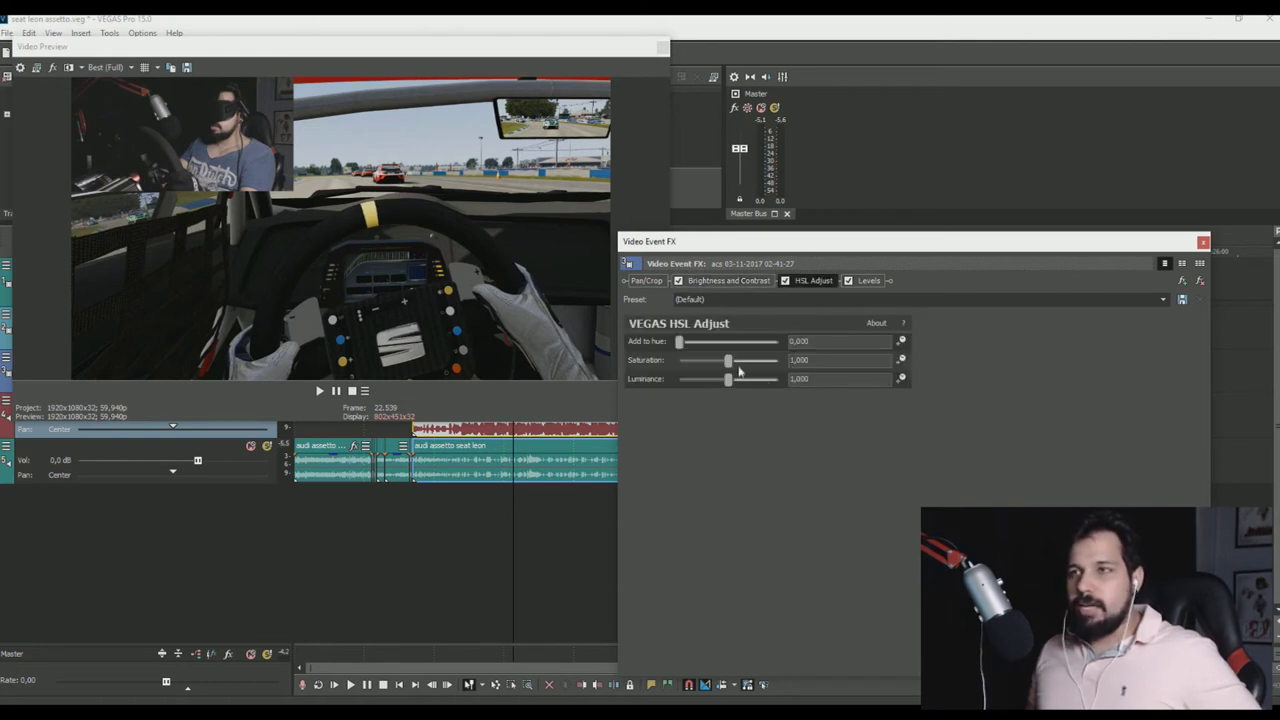
pyautogui.moveTo(729, 361); pyautogui.dragTo(785, 368)
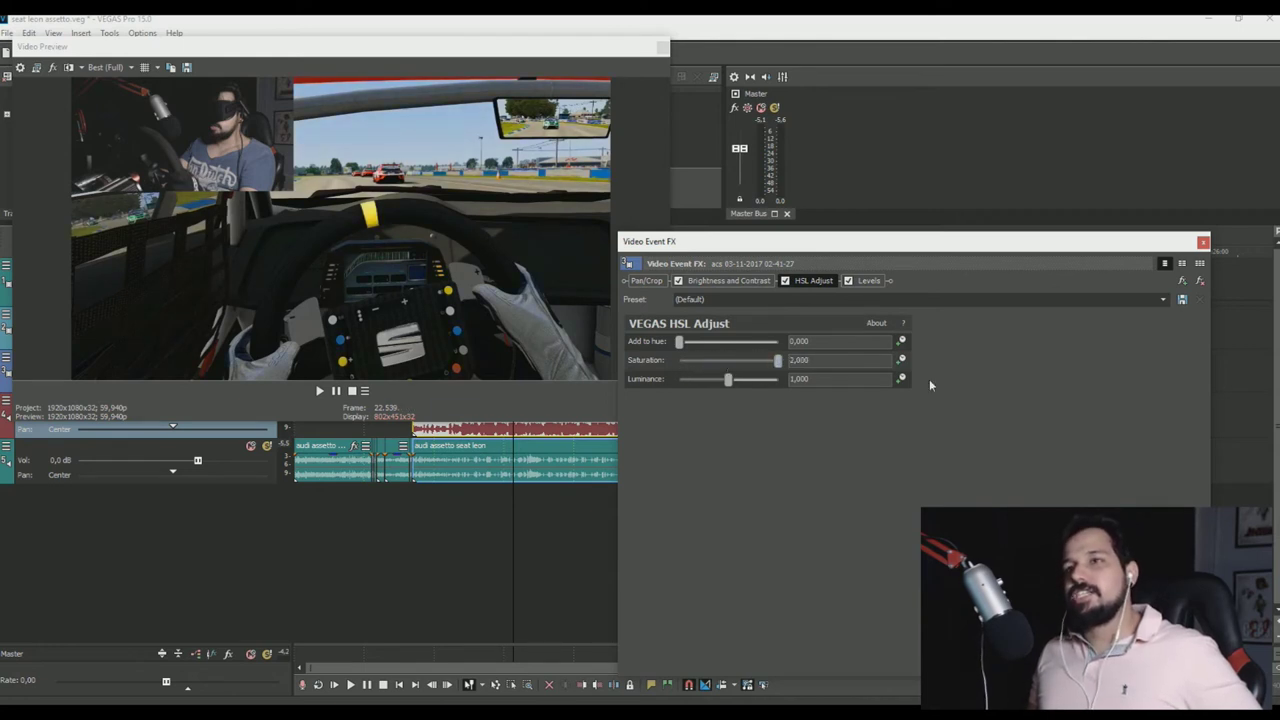
pyautogui.moveTo(778, 360); pyautogui.dragTo(706, 378)
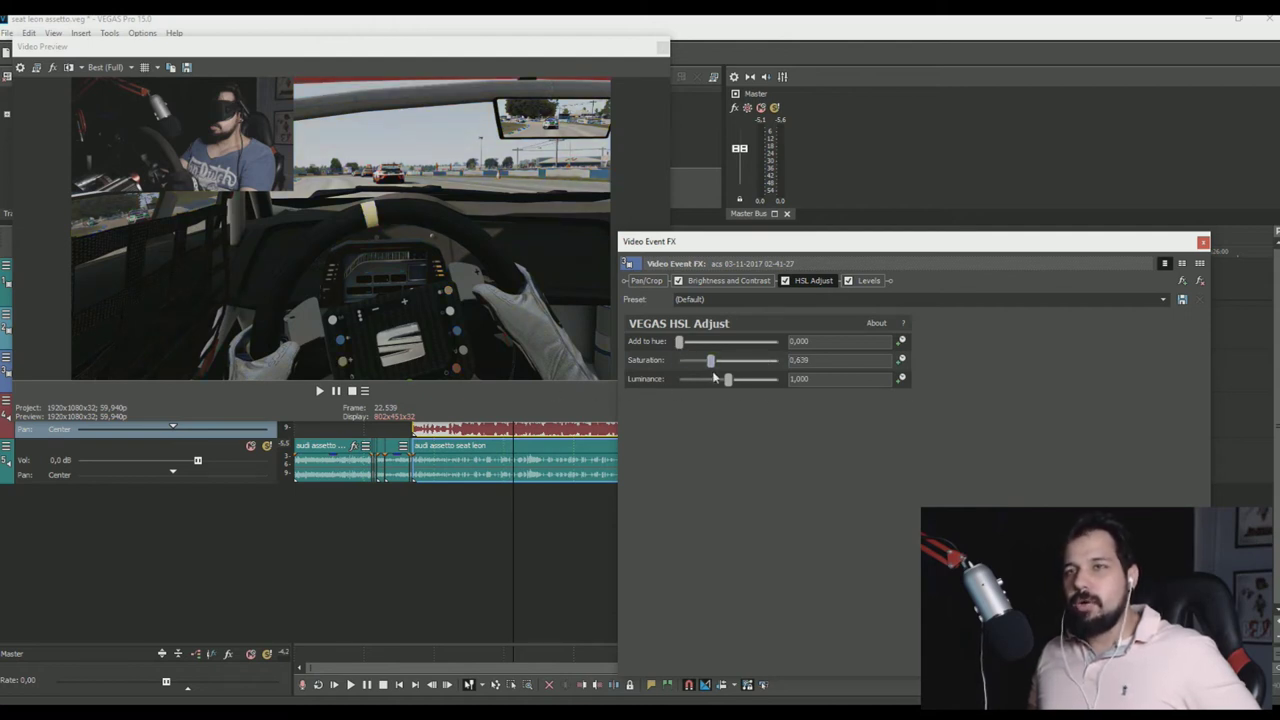
# - Set the gameplay clip's HSL Adjust saturation to 0,700 and its Levels input end to about 0,735
pyautogui.moveTo(715, 377); pyautogui.dragTo(718, 377)
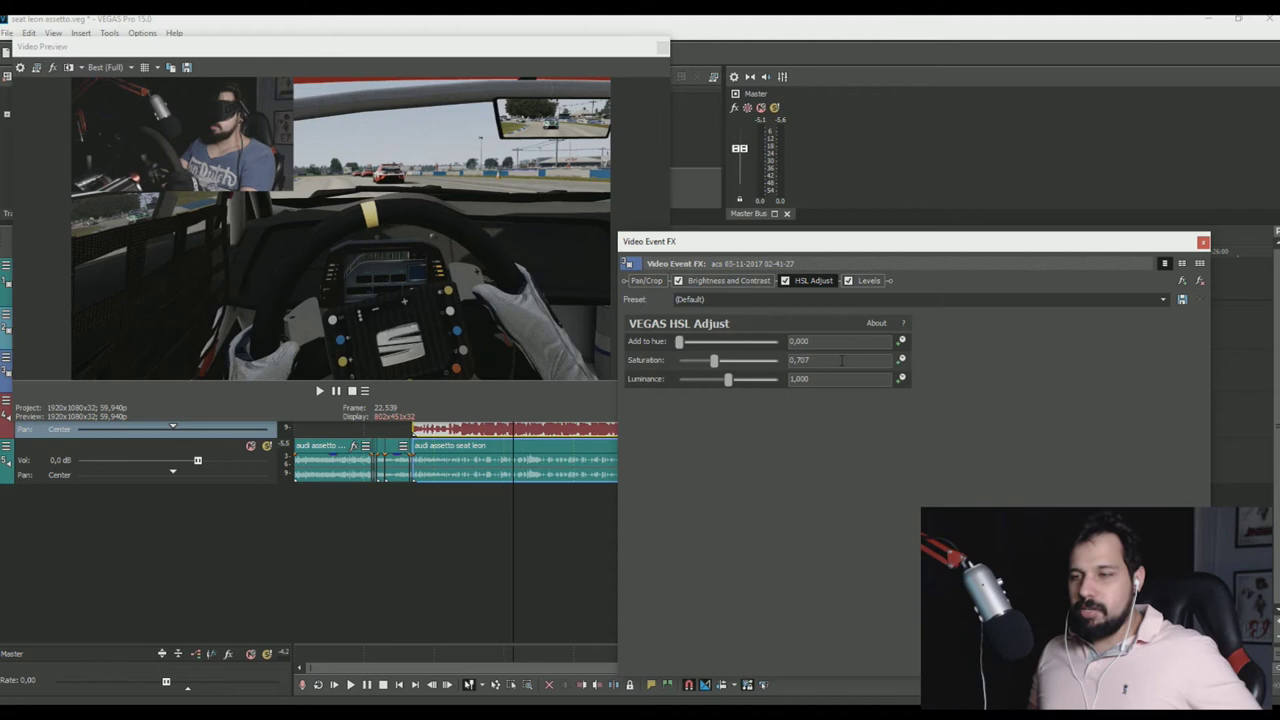
pyautogui.press('BackSpace')
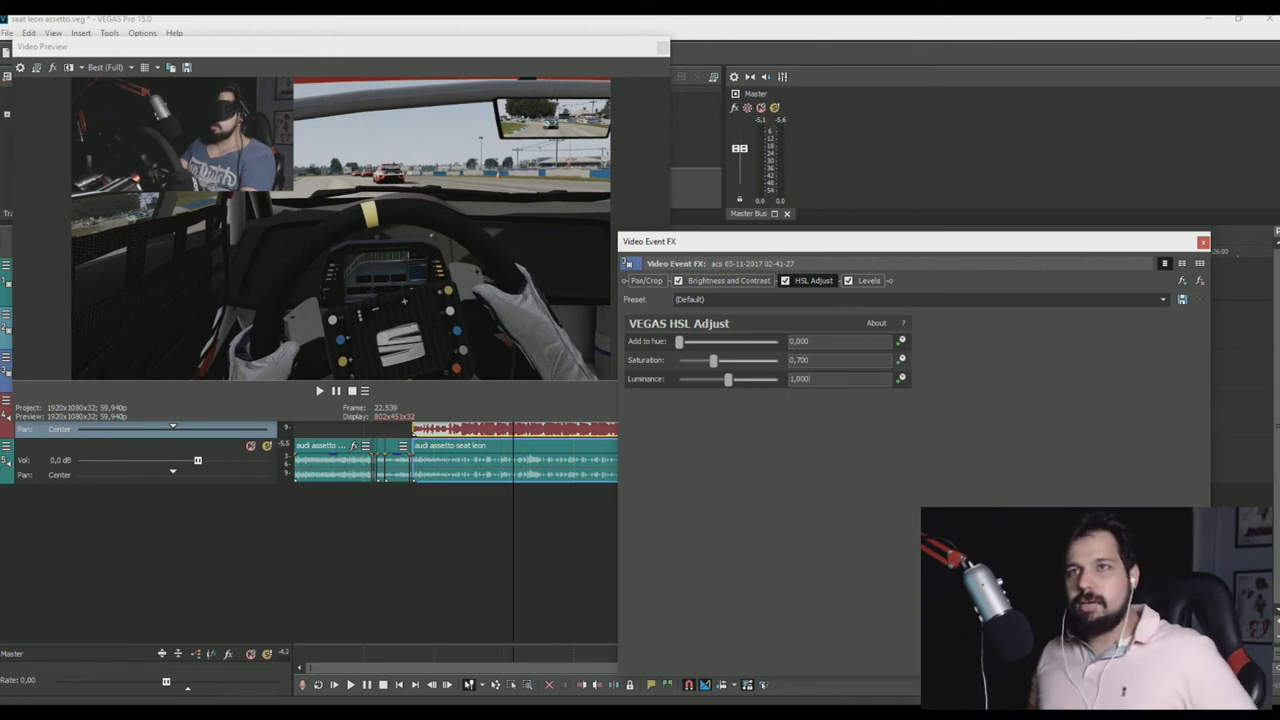
pyautogui.click(866, 280)
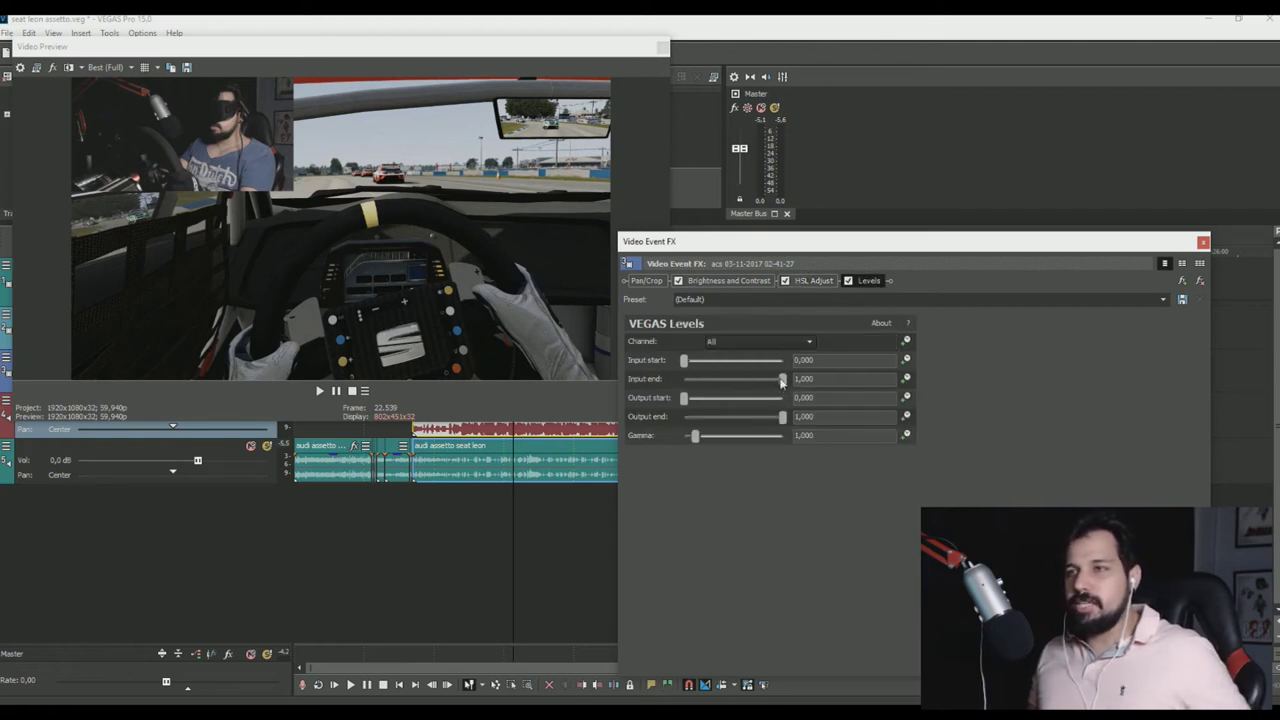
pyautogui.moveTo(784, 381); pyautogui.dragTo(754, 383)
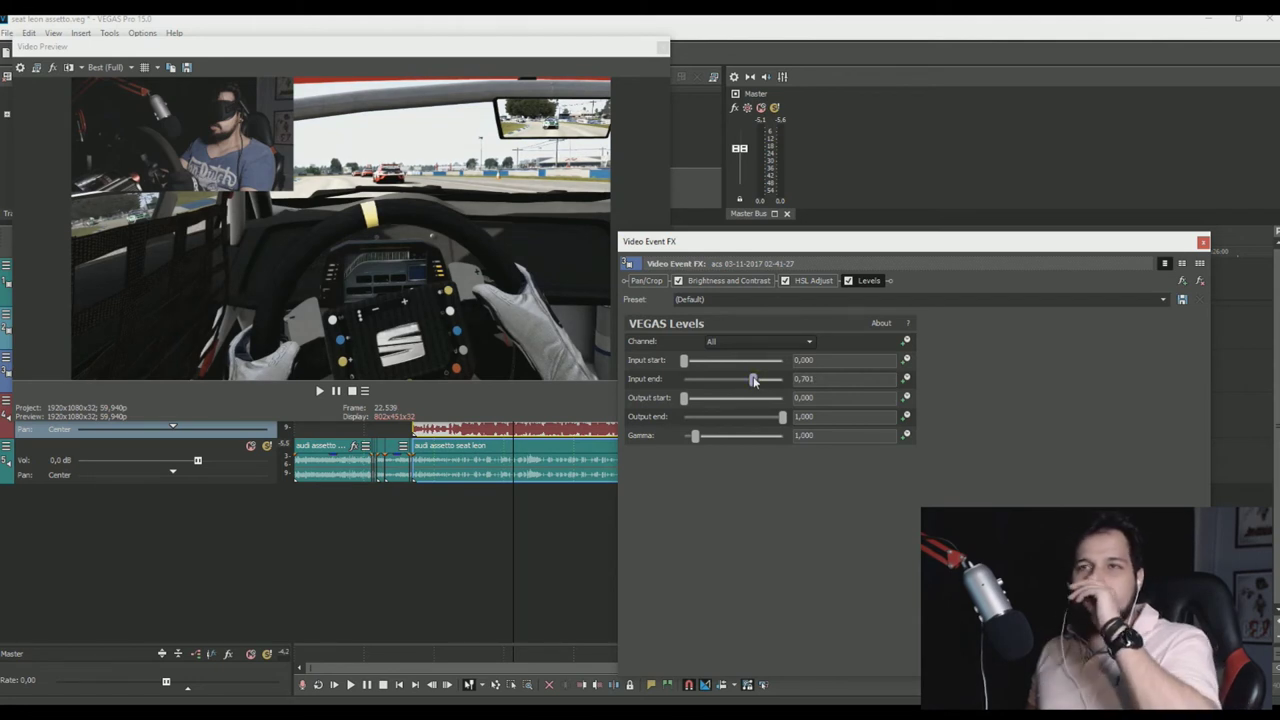
pyautogui.moveTo(758, 384); pyautogui.dragTo(762, 384)
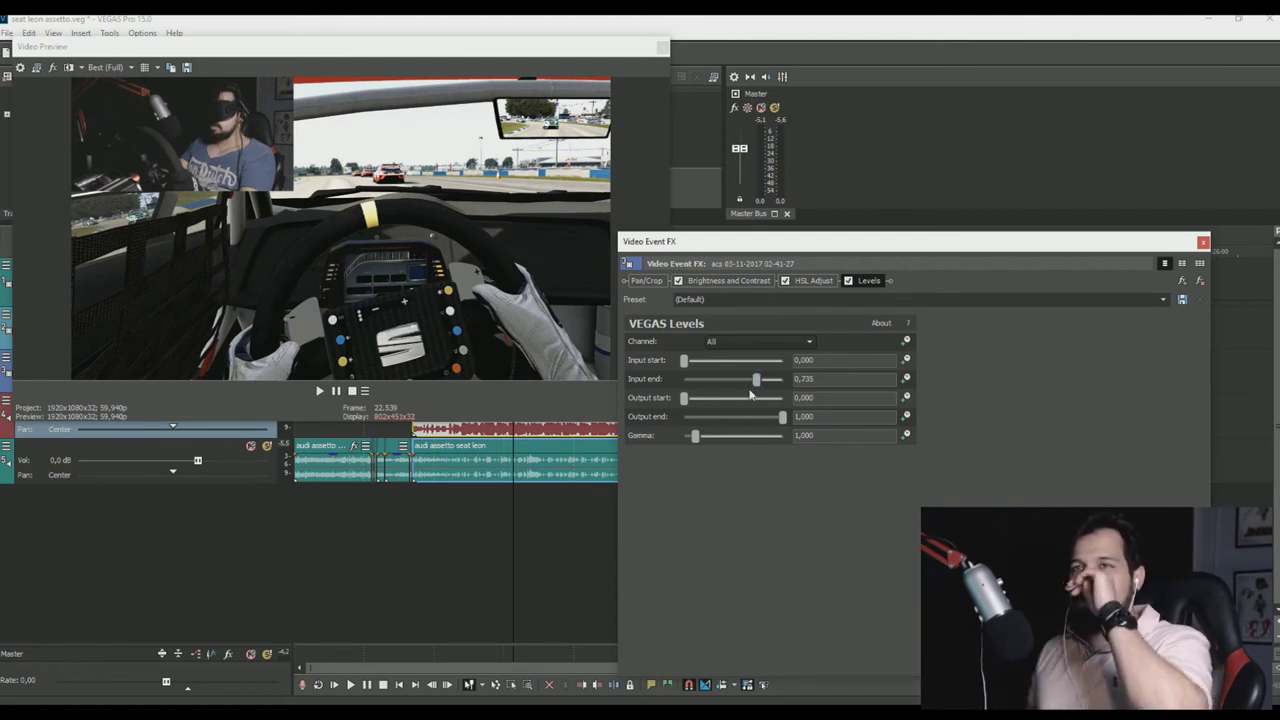
pyautogui.click(1204, 243)
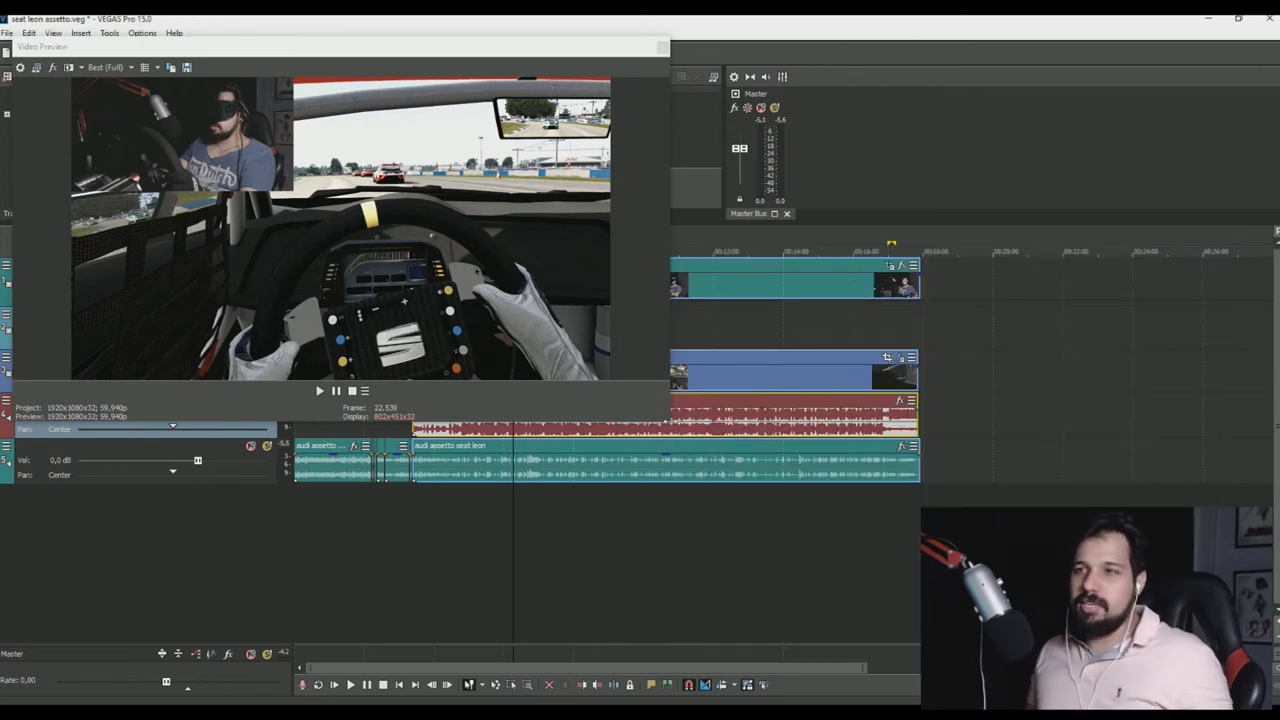
# - Enlarge the video preview window and play back a short stretch of the color-corrected gameplay
pyautogui.moveTo(668, 424); pyautogui.dragTo(1126, 618)
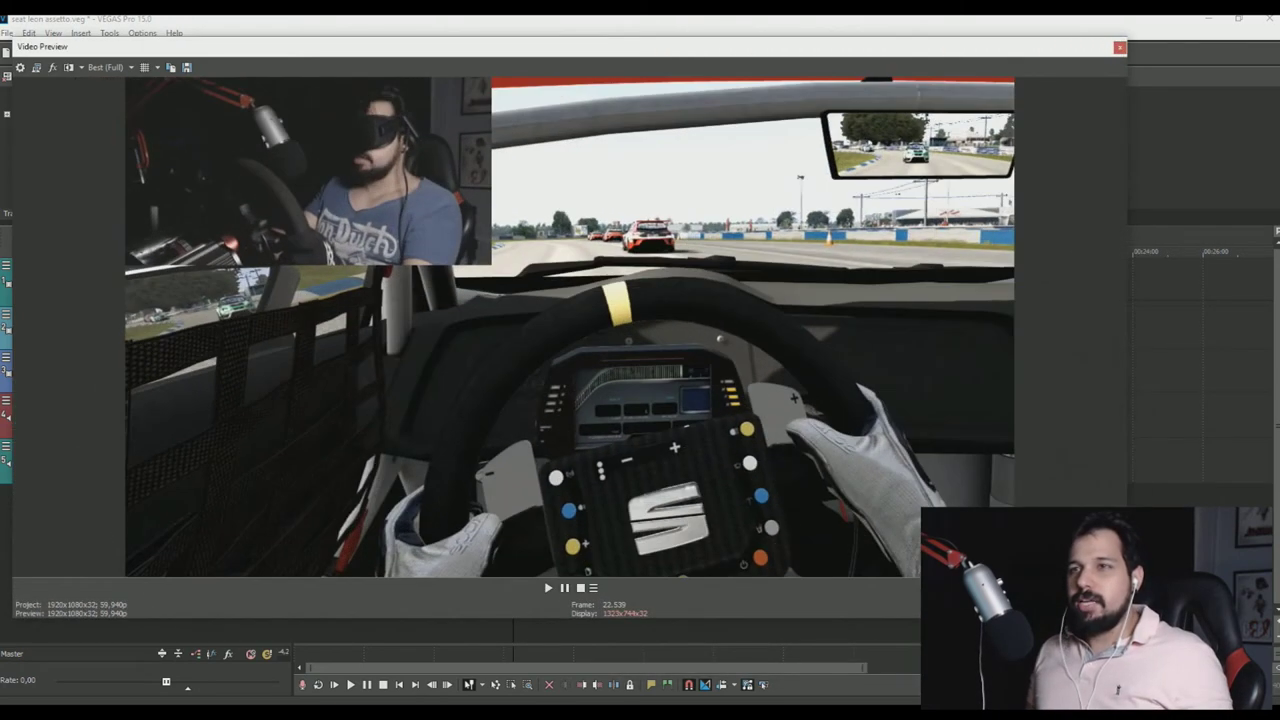
pyautogui.click(565, 592)
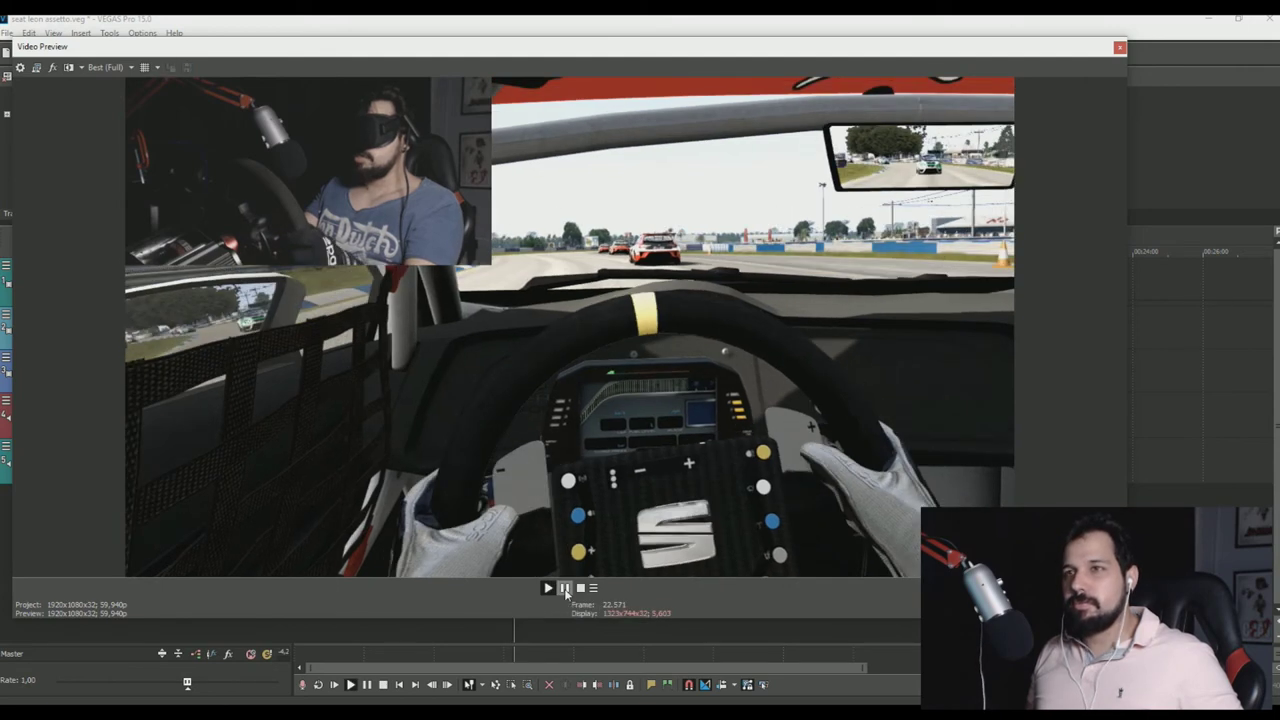
pyautogui.click(565, 592)
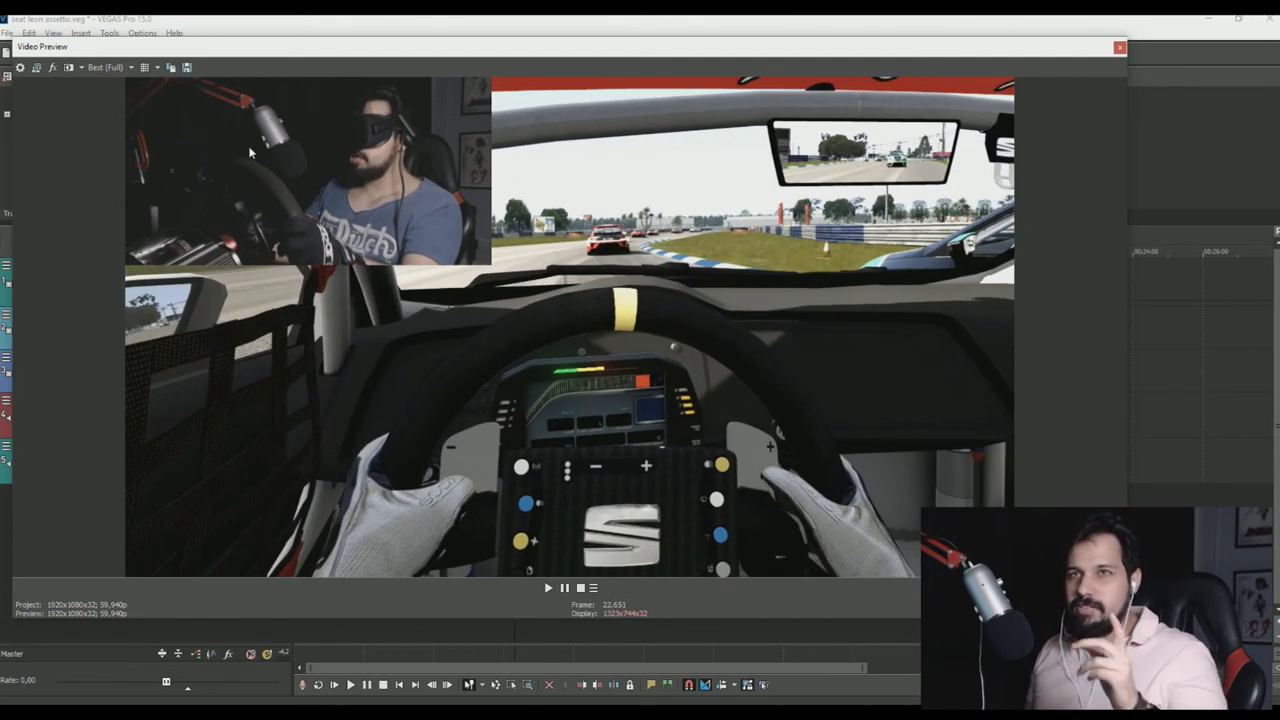
# - Set the video preview quality to Preview (Half)
pyautogui.click(106, 67)
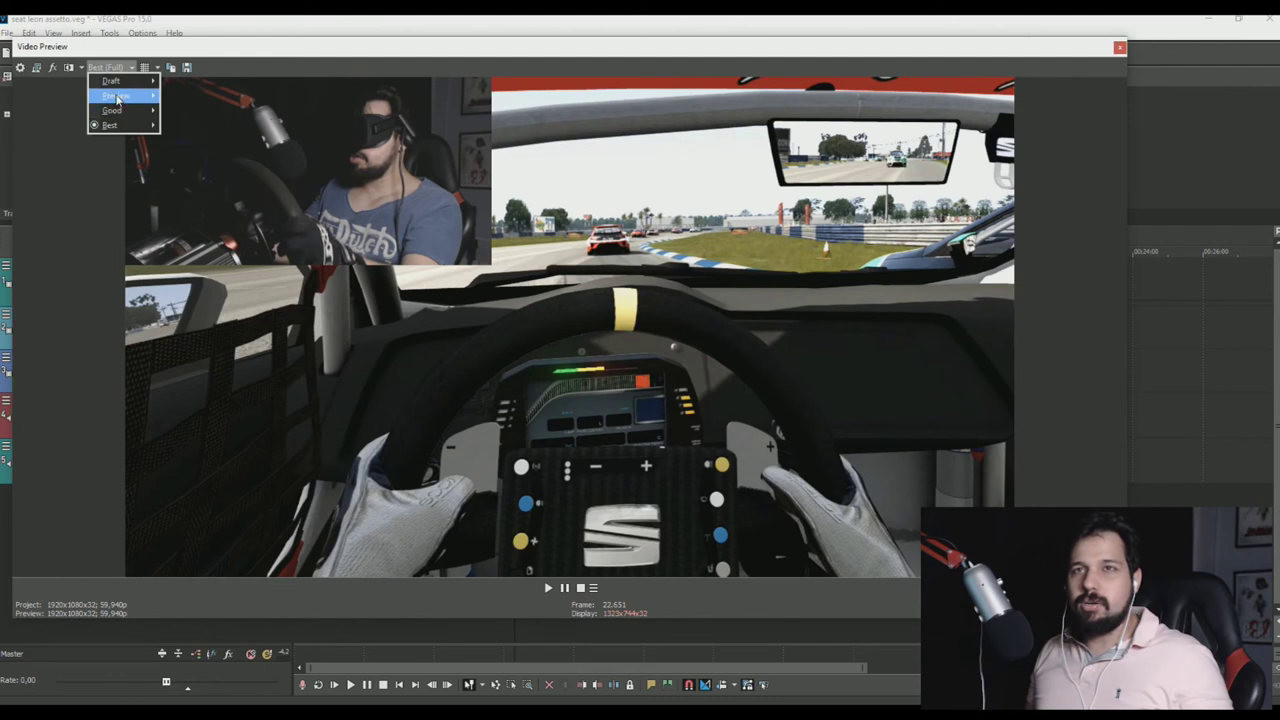
pyautogui.moveTo(118, 95)
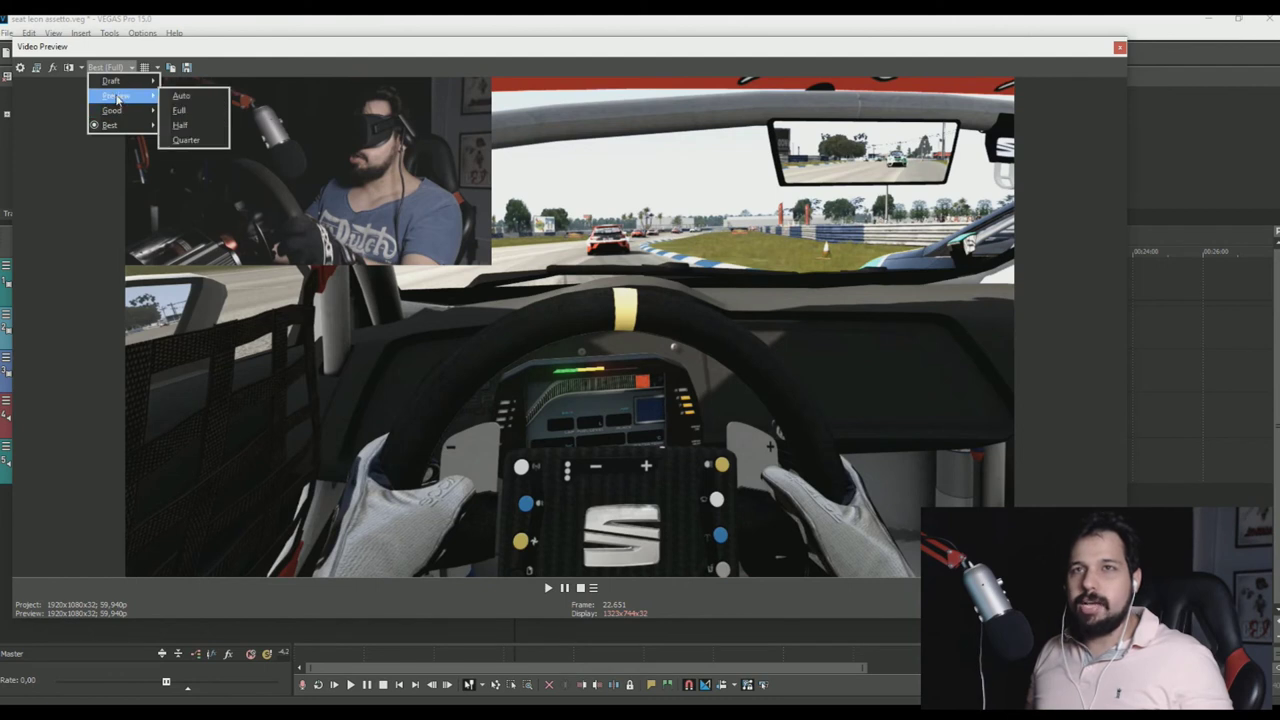
pyautogui.click(193, 128)
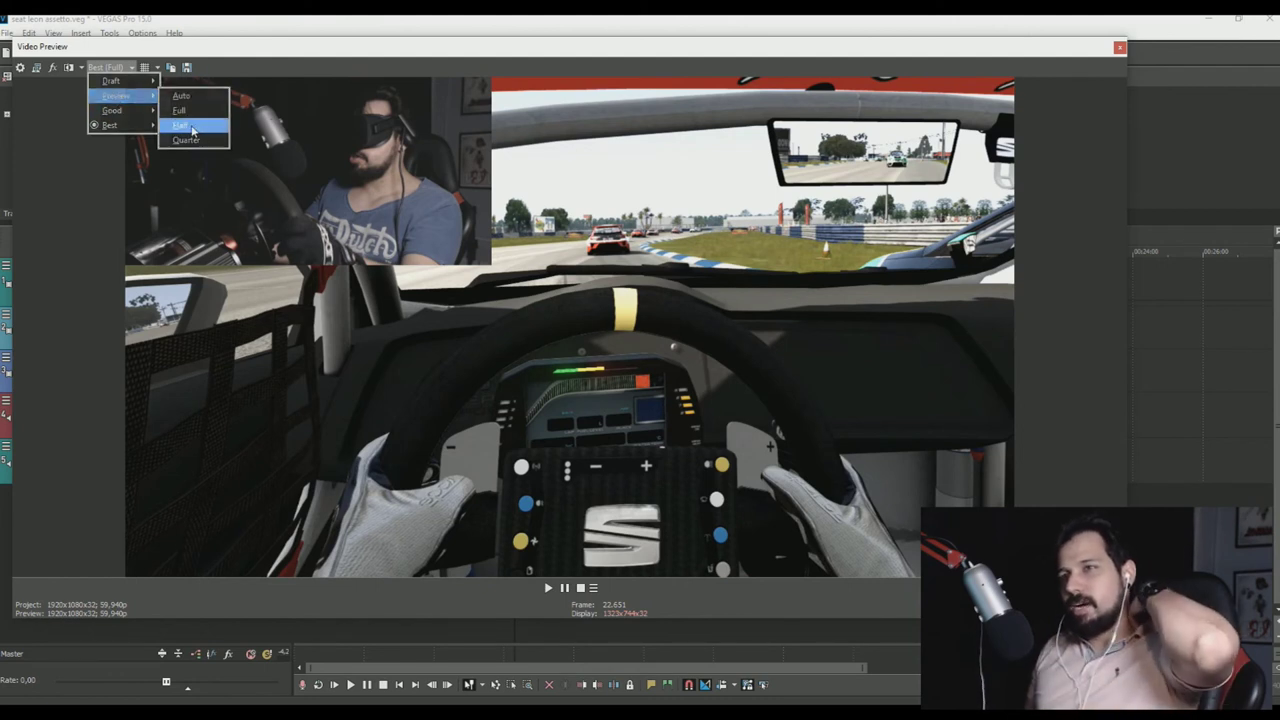
pyautogui.click(563, 589)
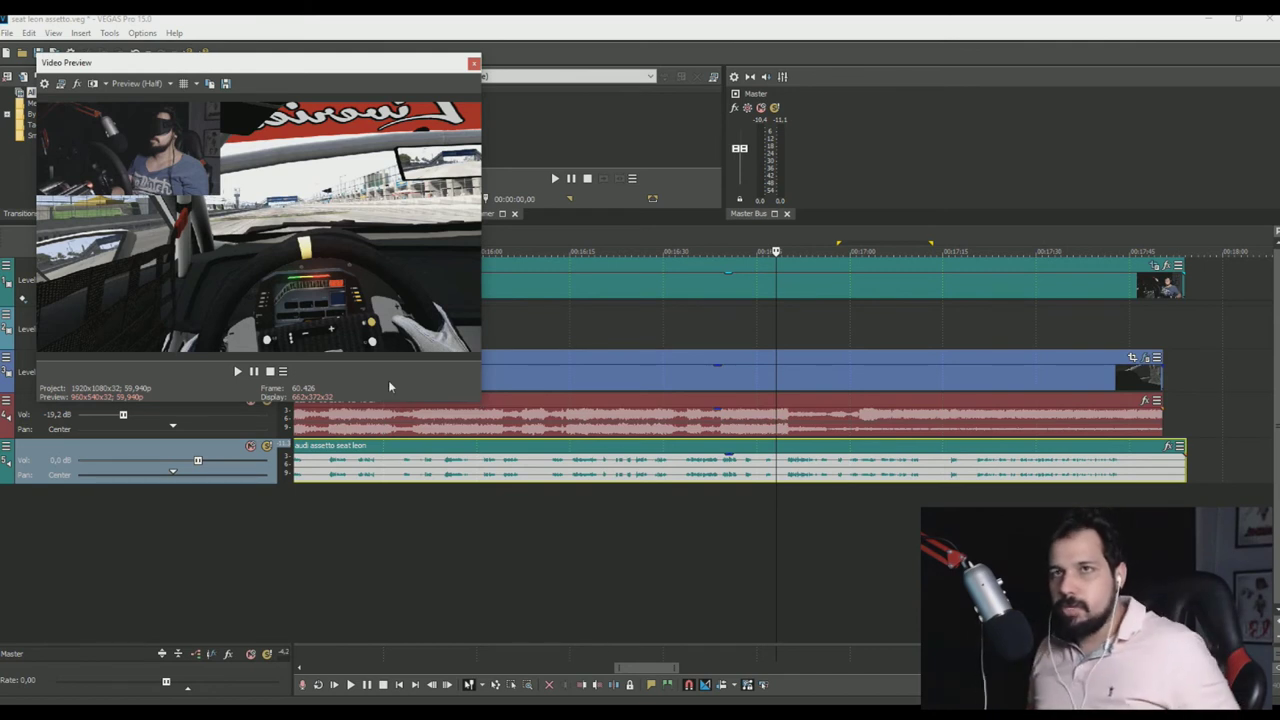
# - Split the webcam, gameplay and voice clips at the end of the race, at about 00:16:59
pyautogui.scroll(-2, 687, 368)
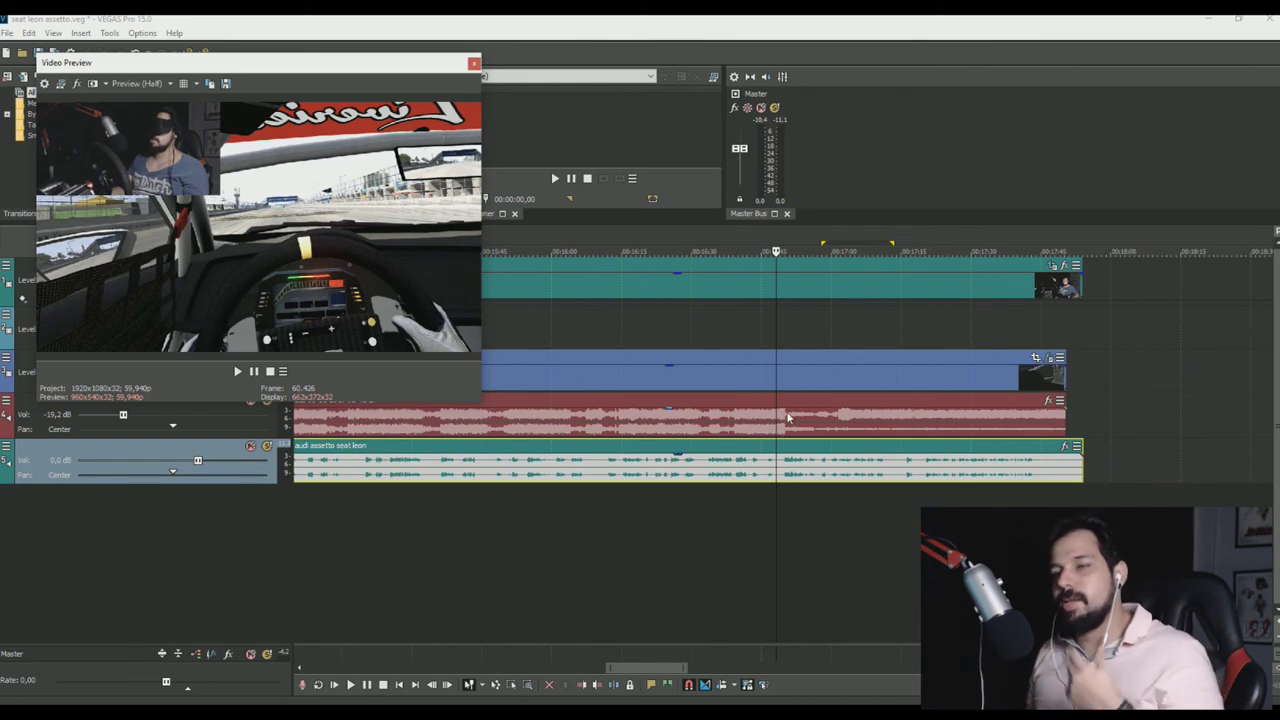
pyautogui.click(833, 463)
pyautogui.scroll(5, 833, 463)
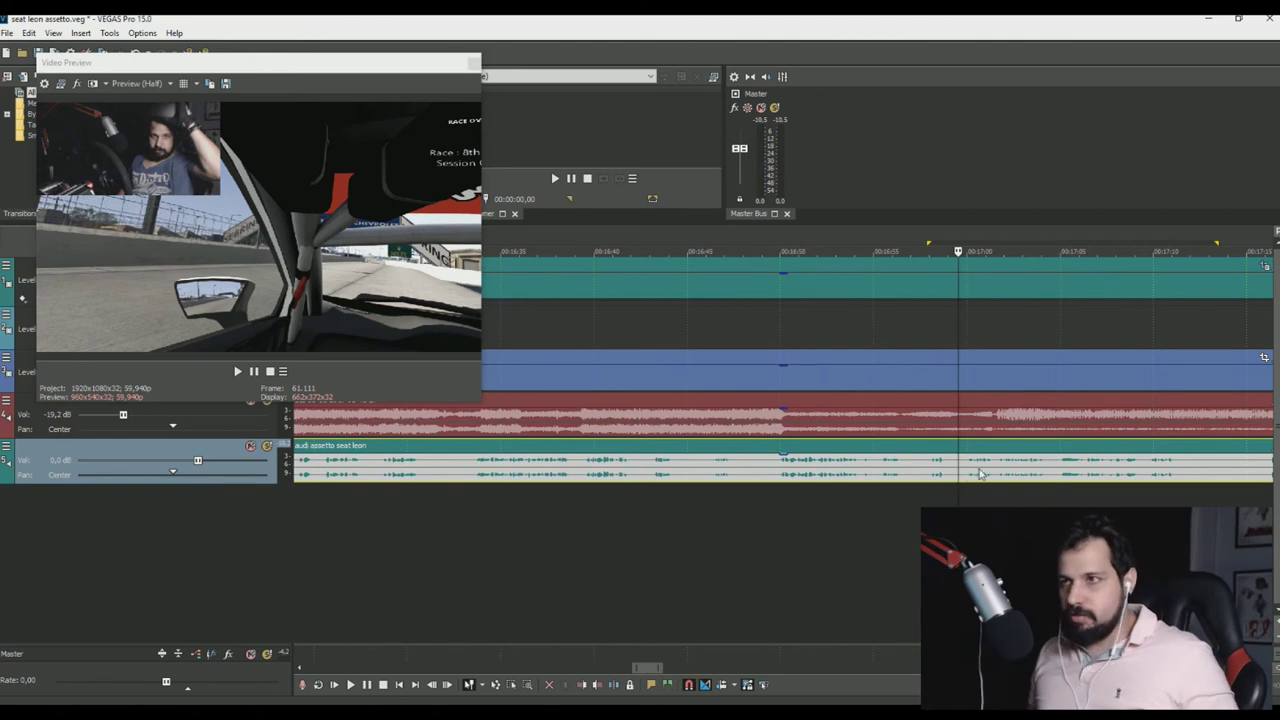
pyautogui.press('s')
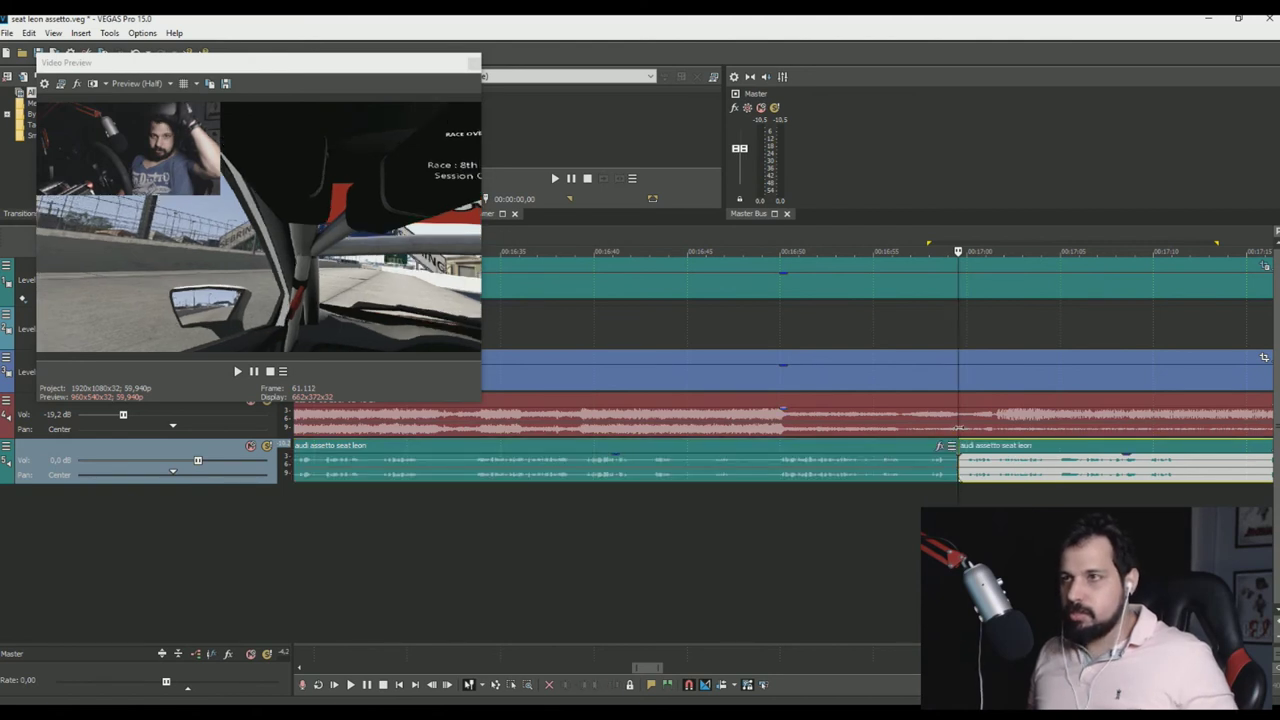
pyautogui.click(958, 427)
pyautogui.press('s')
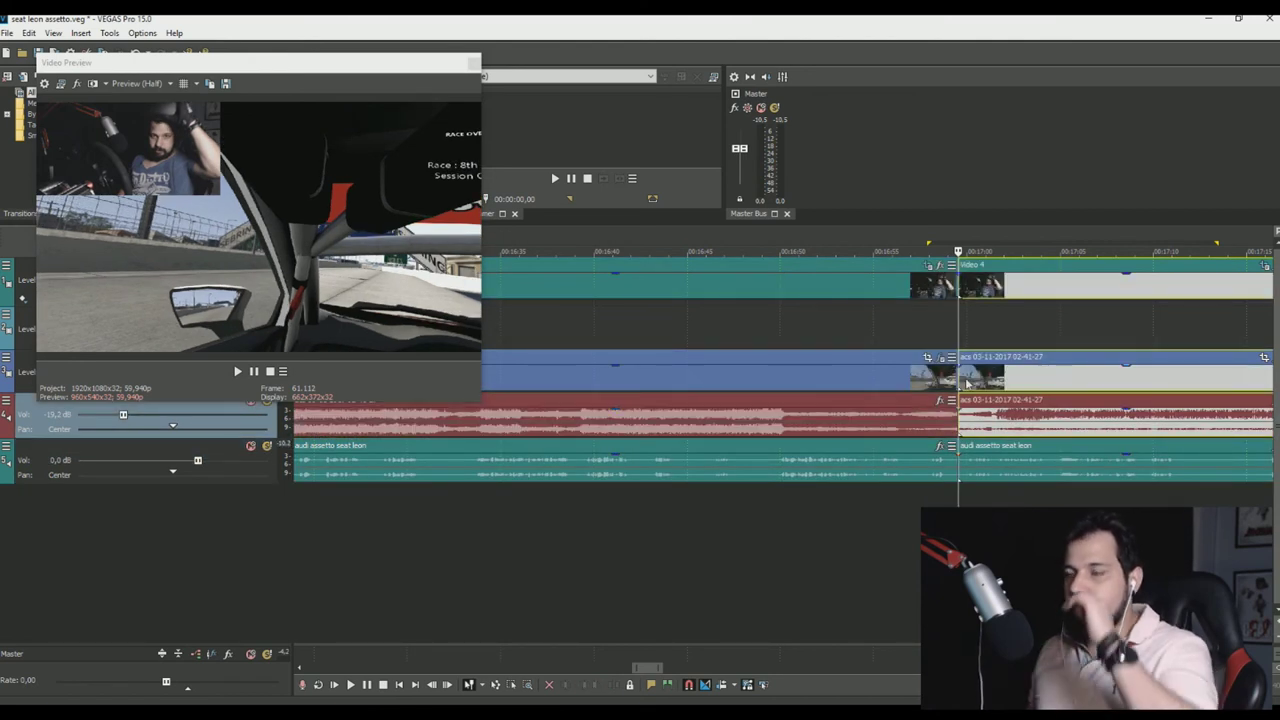
# - Move the webcam, gameplay and voice pieces after the split to about 00:17:05, with the Video 4 piece on the second video track
pyautogui.click(1057, 287)
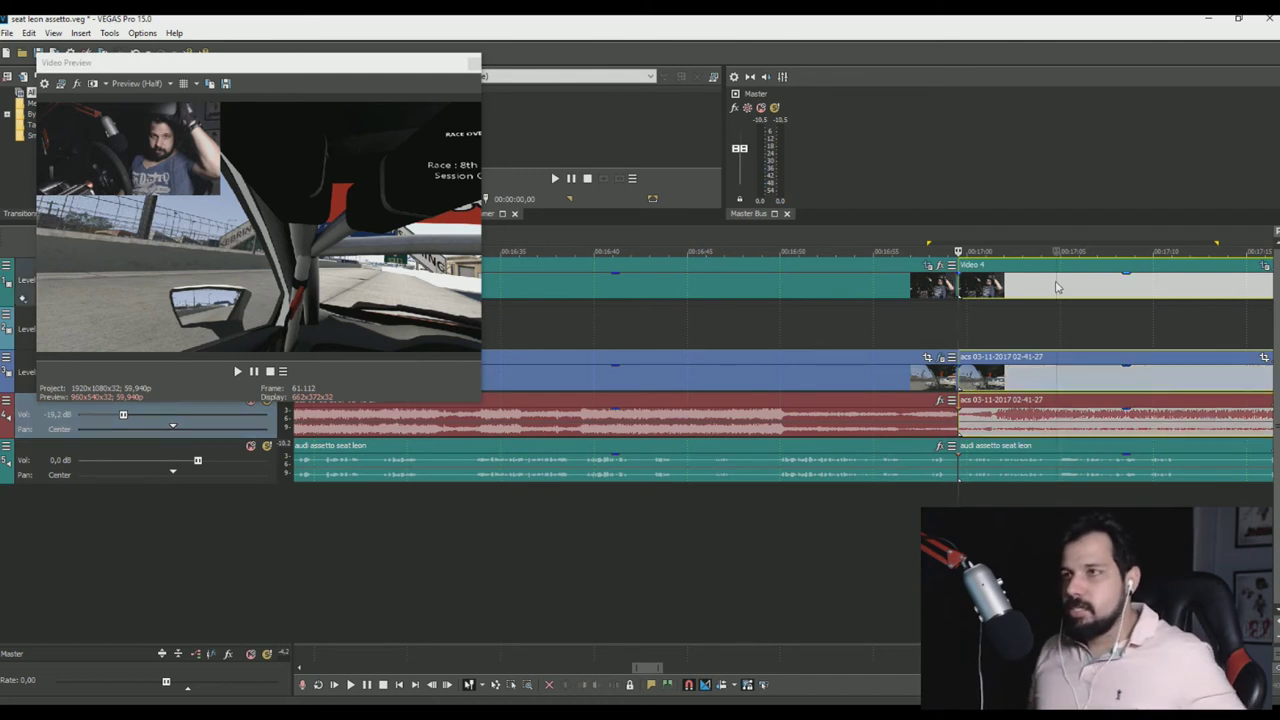
pyautogui.click(1003, 459)
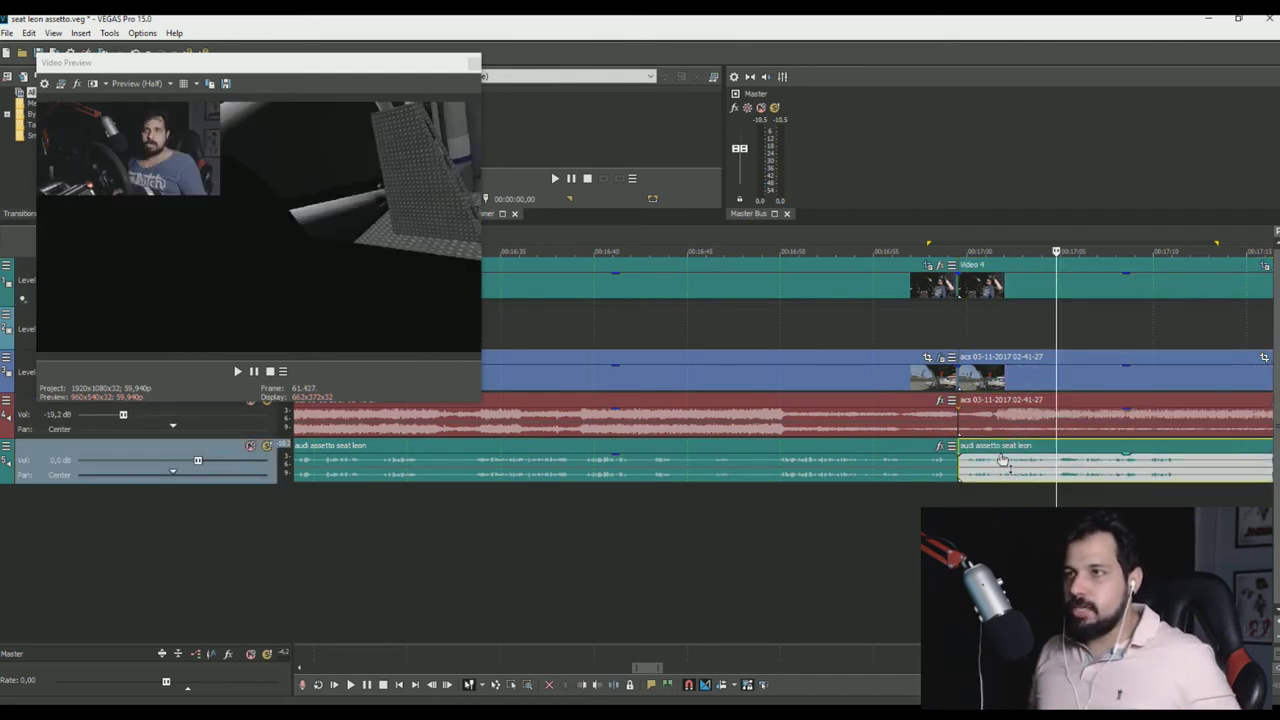
pyautogui.moveTo(1003, 459)
pyautogui.mouseDown()
pyautogui.moveTo(1035, 466)
pyautogui.moveTo(1008, 470)
pyautogui.mouseUp()
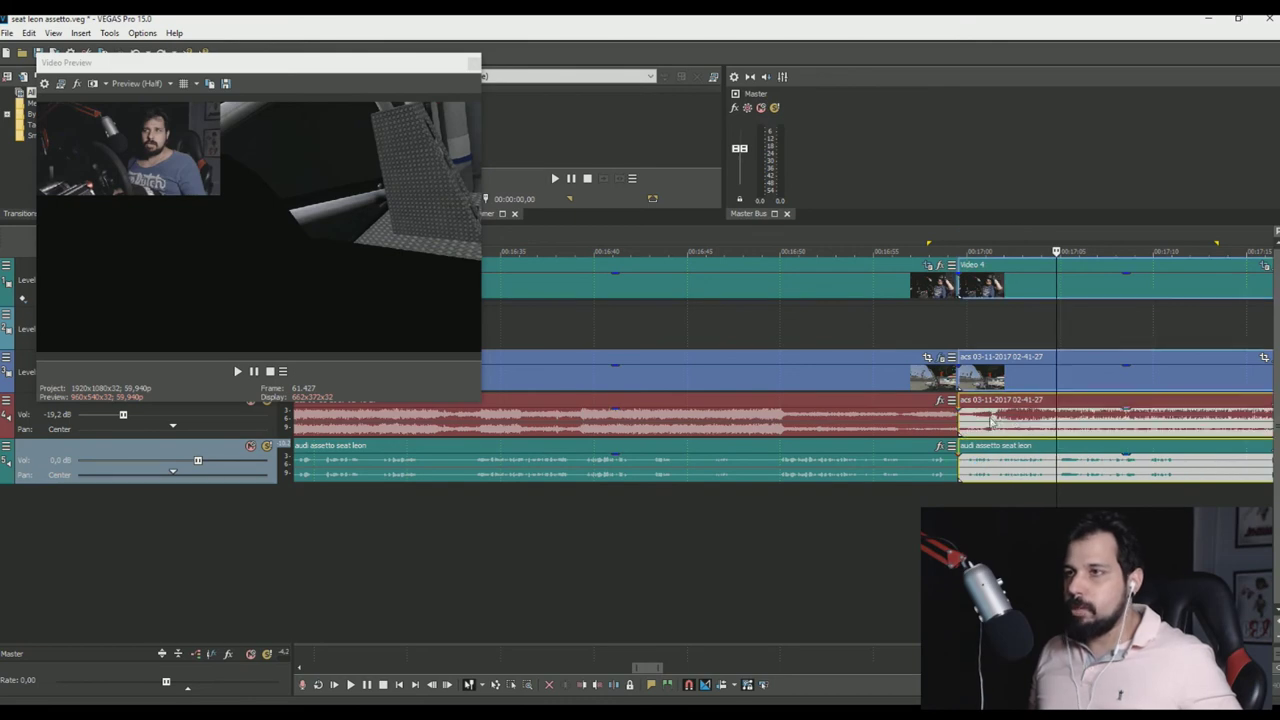
pyautogui.click(998, 289)
pyautogui.moveTo(1005, 384); pyautogui.dragTo(1027, 381)
pyautogui.scroll(-3, 1027, 381)
pyautogui.moveTo(852, 381); pyautogui.dragTo(881, 381)
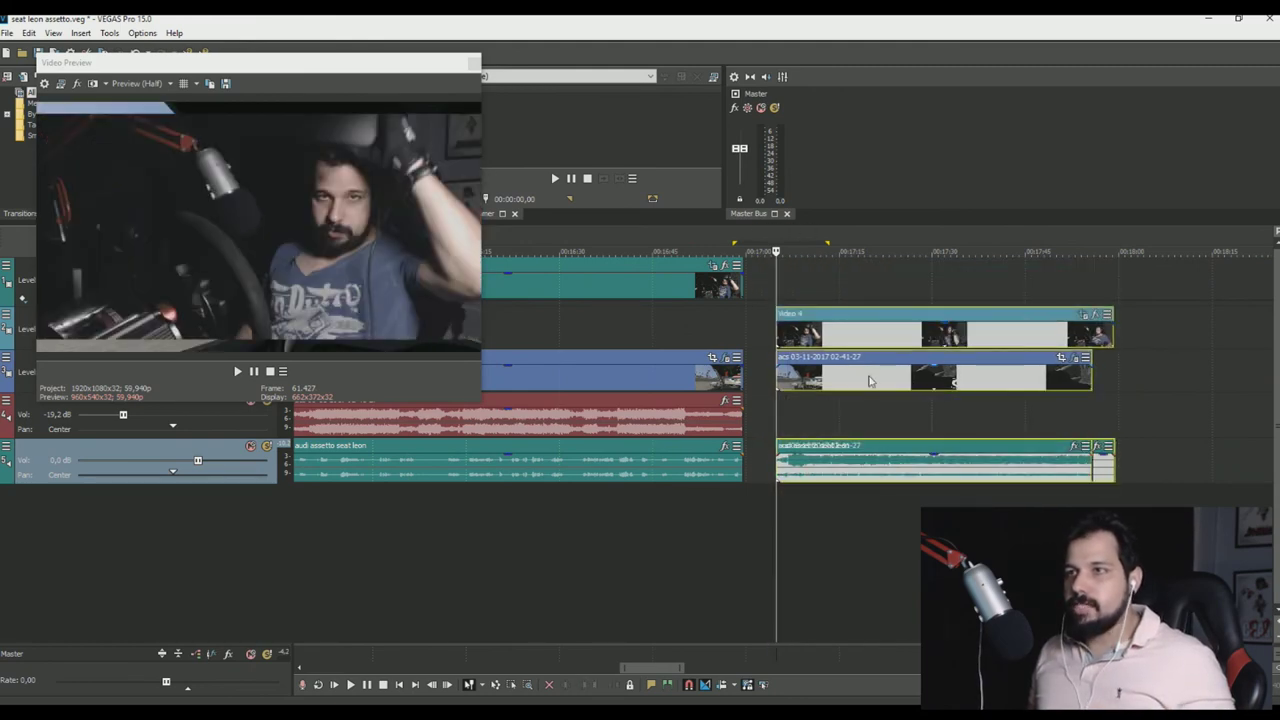
# - Try placing the closing Video 4 piece on the first video track
pyautogui.moveTo(860, 318); pyautogui.dragTo(862, 292)
pyautogui.click(862, 292)
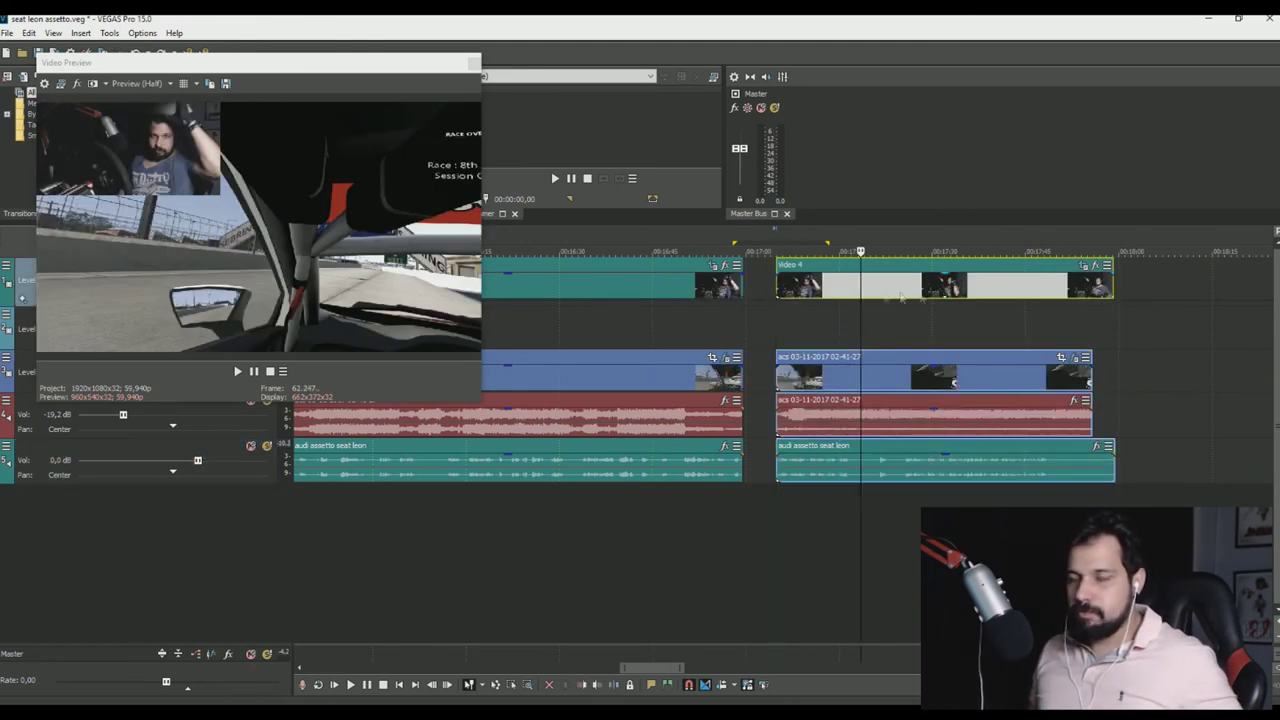
pyautogui.hotkey('ctrl', 'z')
# - Delete the gameplay video piece after the split and move the remaining webcam and audio pieces back against the cut
pyautogui.keyDown('ctrl'); pyautogui.click(797, 366); pyautogui.keyUp('ctrl')
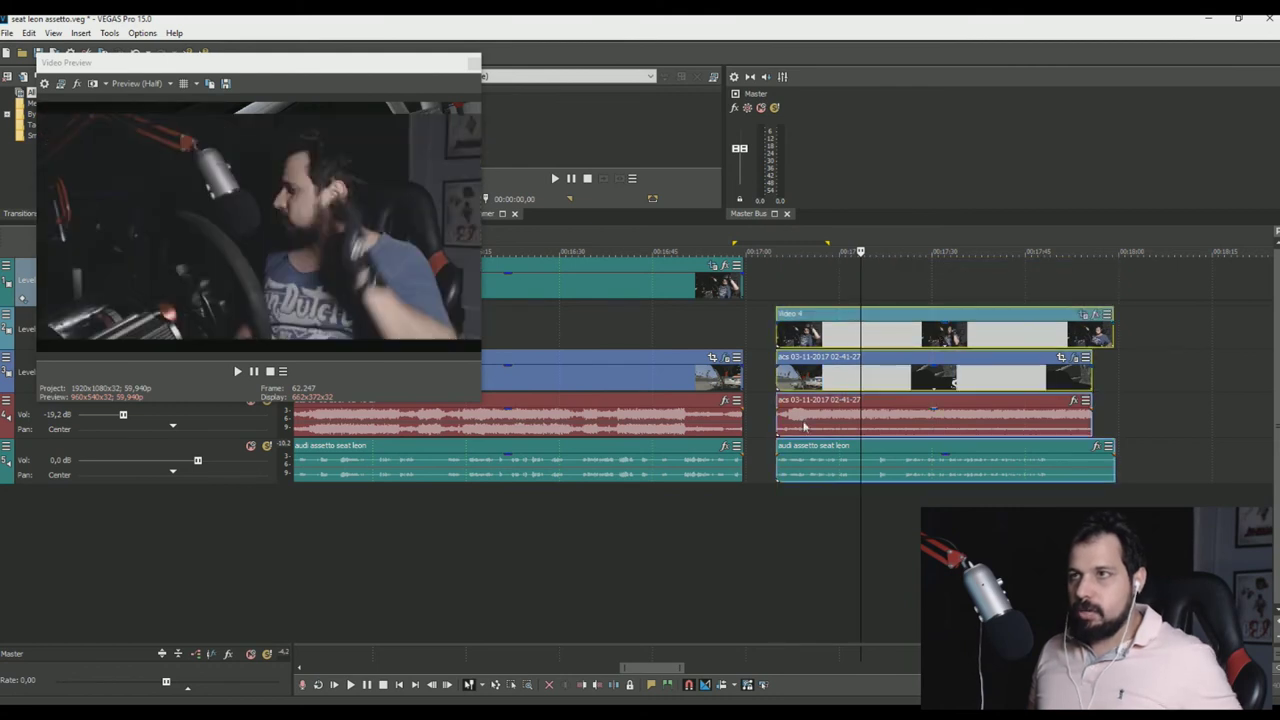
pyautogui.keyDown('ctrl'); pyautogui.click(806, 426); pyautogui.keyUp('ctrl')
pyautogui.keyDown('ctrl'); pyautogui.click(808, 460); pyautogui.keyUp('ctrl')
pyautogui.moveTo(800, 421); pyautogui.dragTo(814, 421)
pyautogui.click(812, 378)
pyautogui.doubleClick(948, 378)
pyautogui.press('Delete')
pyautogui.moveTo(838, 343); pyautogui.dragTo(802, 350)
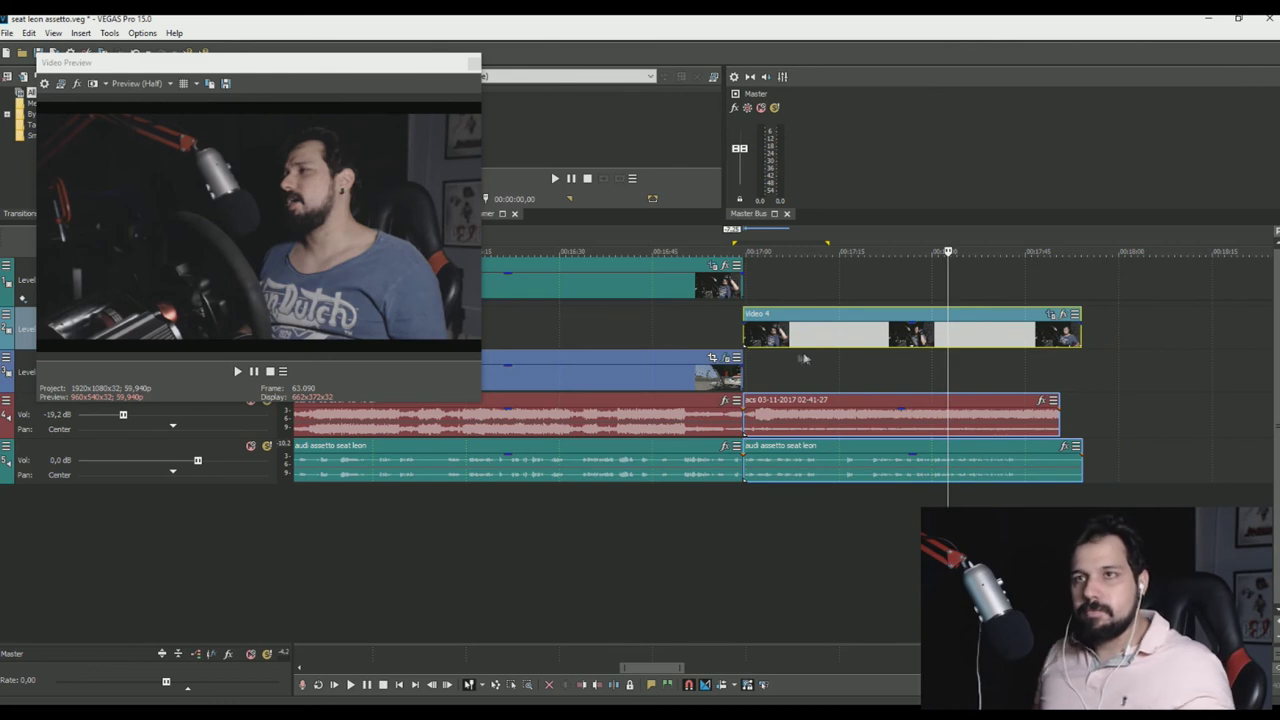
# - Play back the closing section and trim the end of its webcam and audio clips to 00:17:22,45
pyautogui.click(732, 334)
pyautogui.scroll(5, 802, 340)
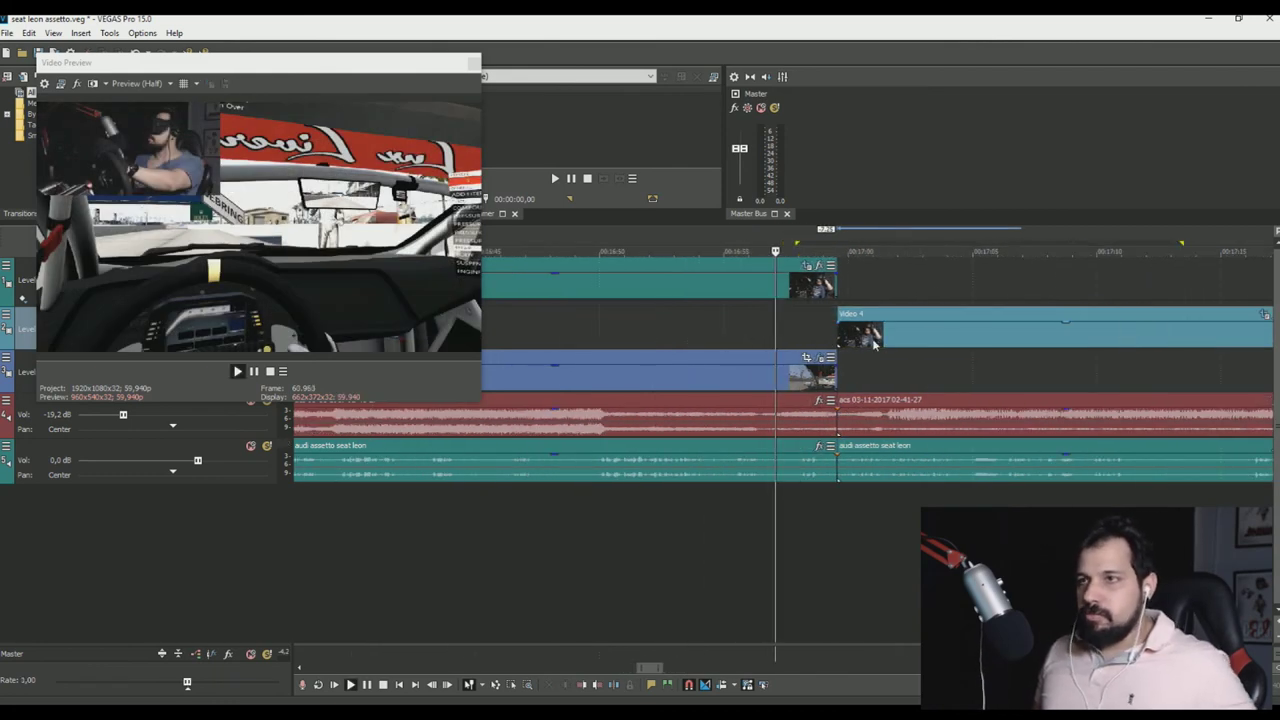
pyautogui.press('space')
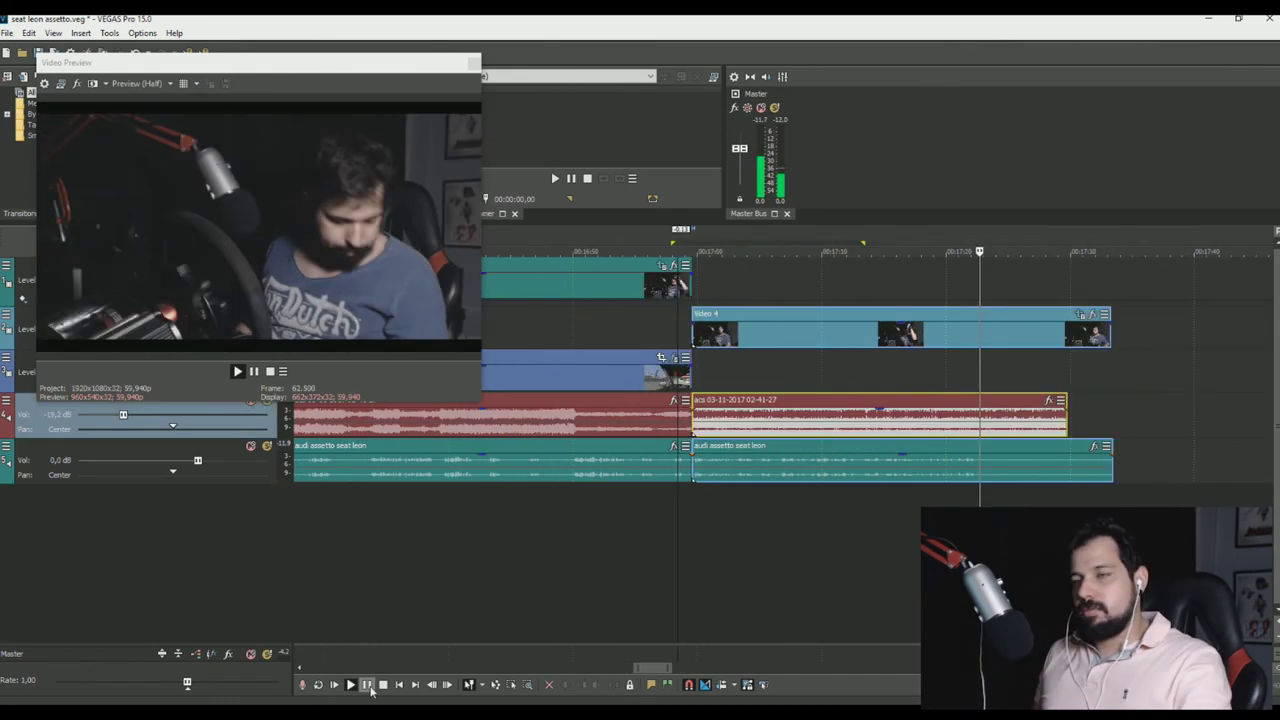
pyautogui.click(368, 686)
pyautogui.moveTo(1110, 466); pyautogui.dragTo(975, 477)
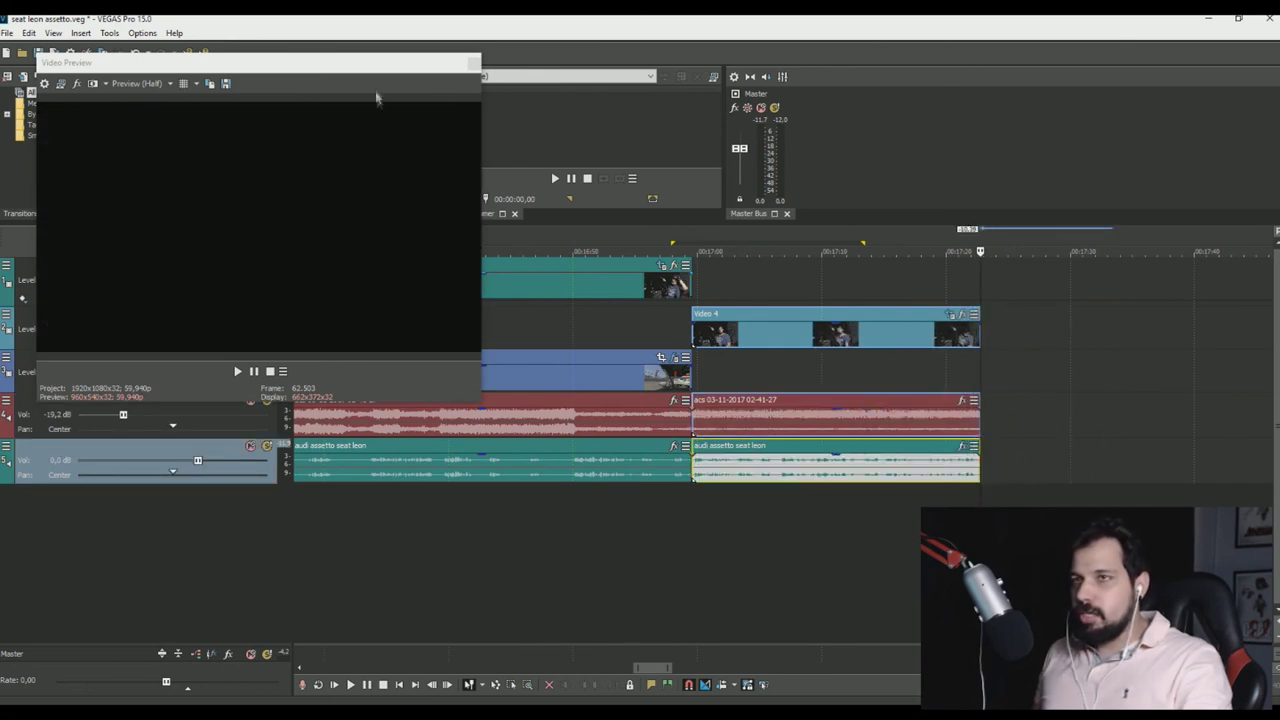
# - Move the video preview window clear of the timeline and look over the opening, gameplay and closing sections
pyautogui.moveTo(363, 67); pyautogui.dragTo(1077, 206)
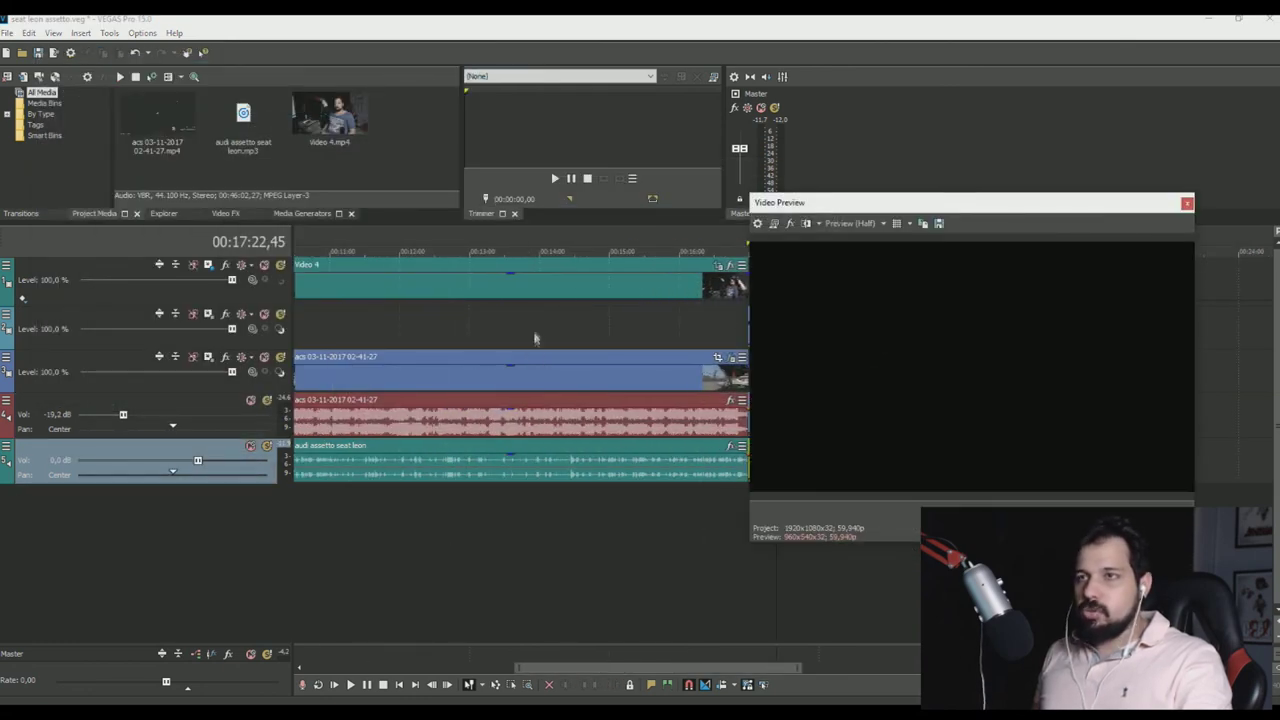
pyautogui.click(585, 341)
pyautogui.moveTo(885, 205); pyautogui.dragTo(904, 294)
pyautogui.click(320, 372)
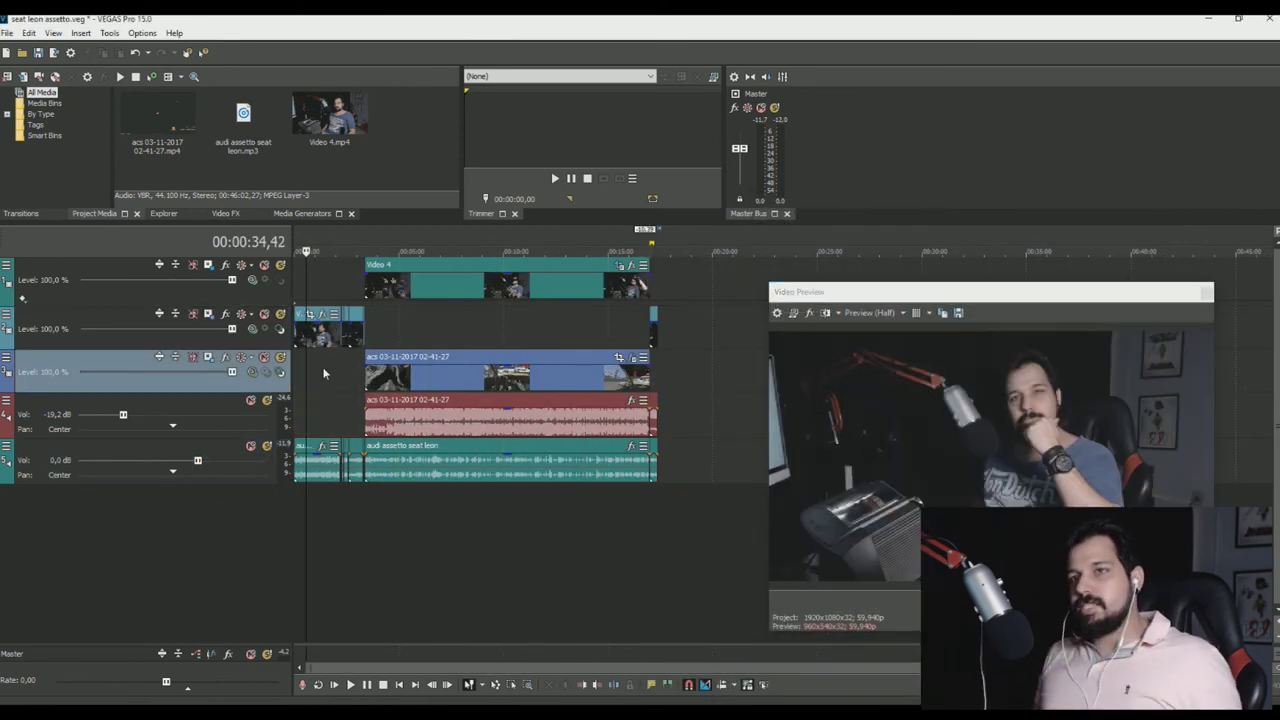
pyautogui.click(430, 388)
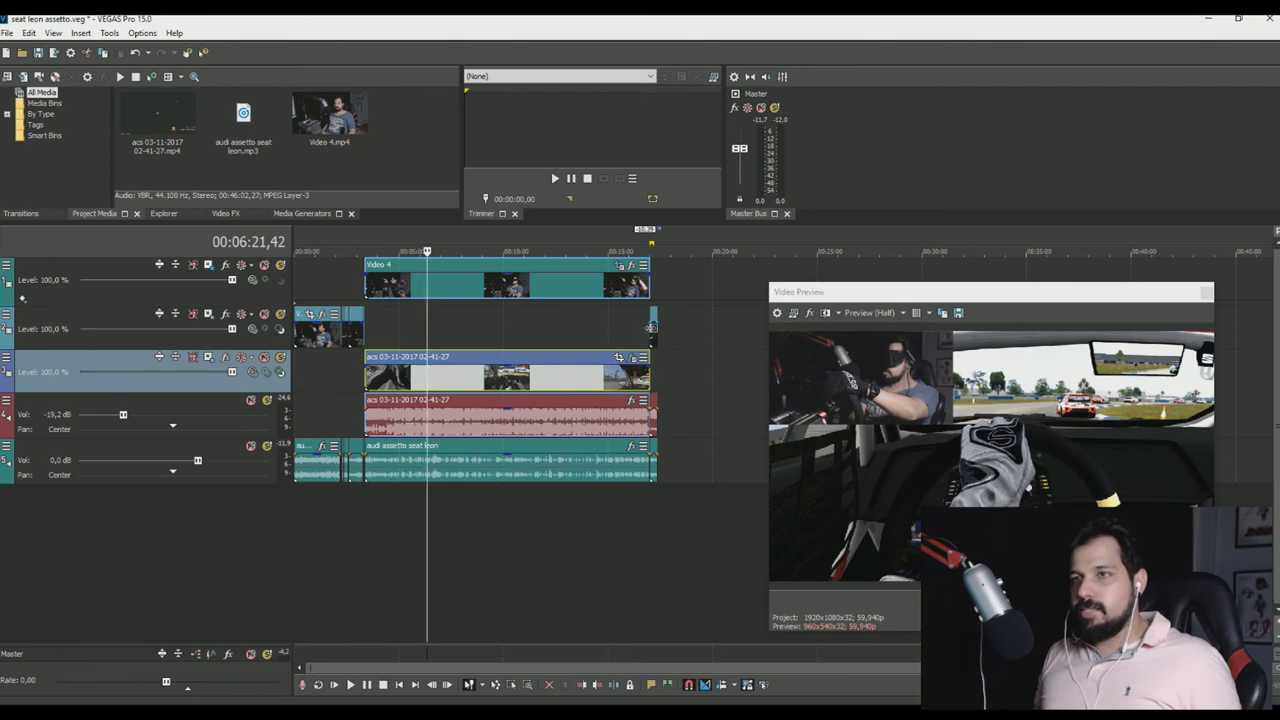
pyautogui.click(652, 326)
pyautogui.click(657, 326)
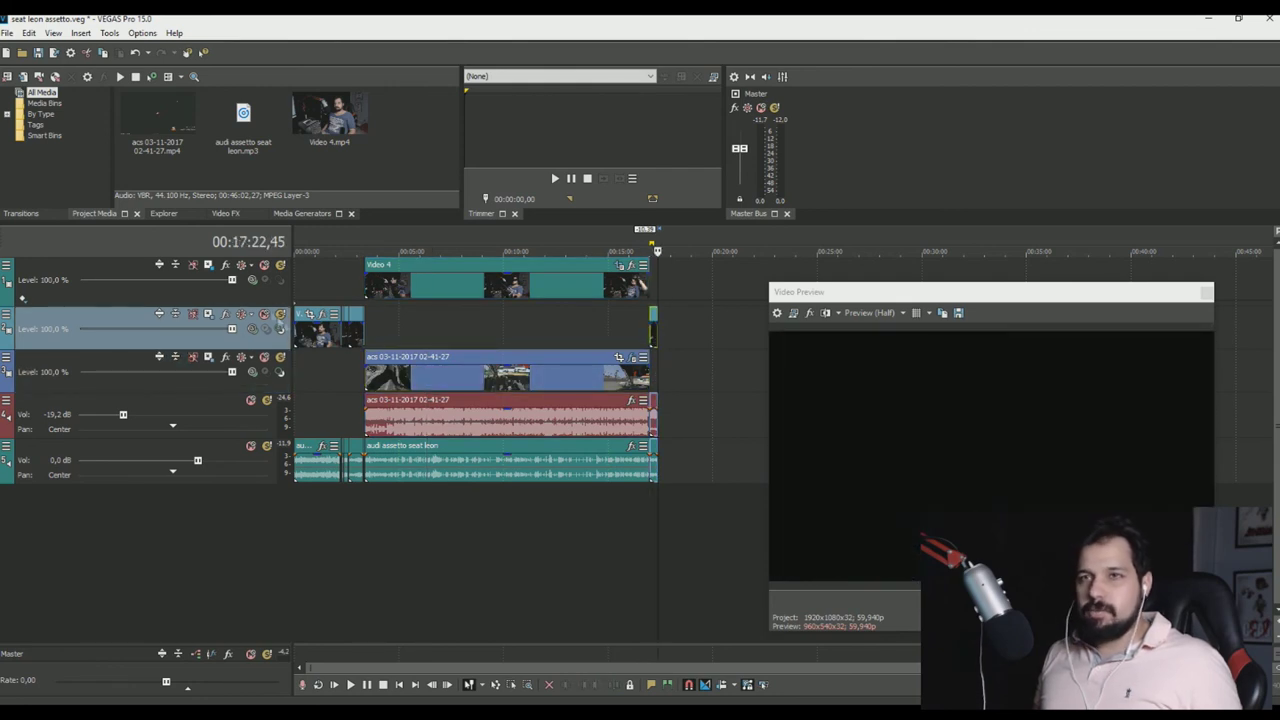
# - Insert a new video track at the top and import the blue-background intro clip from the Desktop's TS folder onto it
pyautogui.rightClick(250, 298)
pyautogui.click(268, 323)
pyautogui.click(7, 33)
pyautogui.click(40, 66)
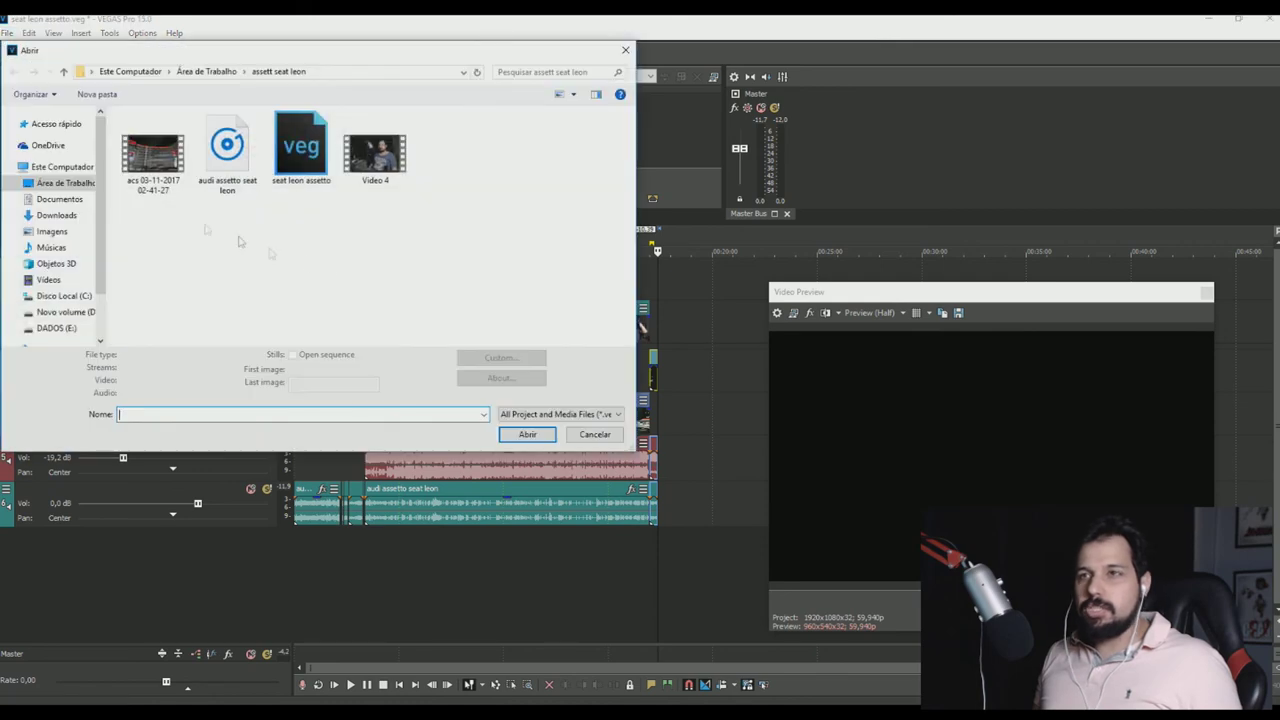
pyautogui.click(66, 183)
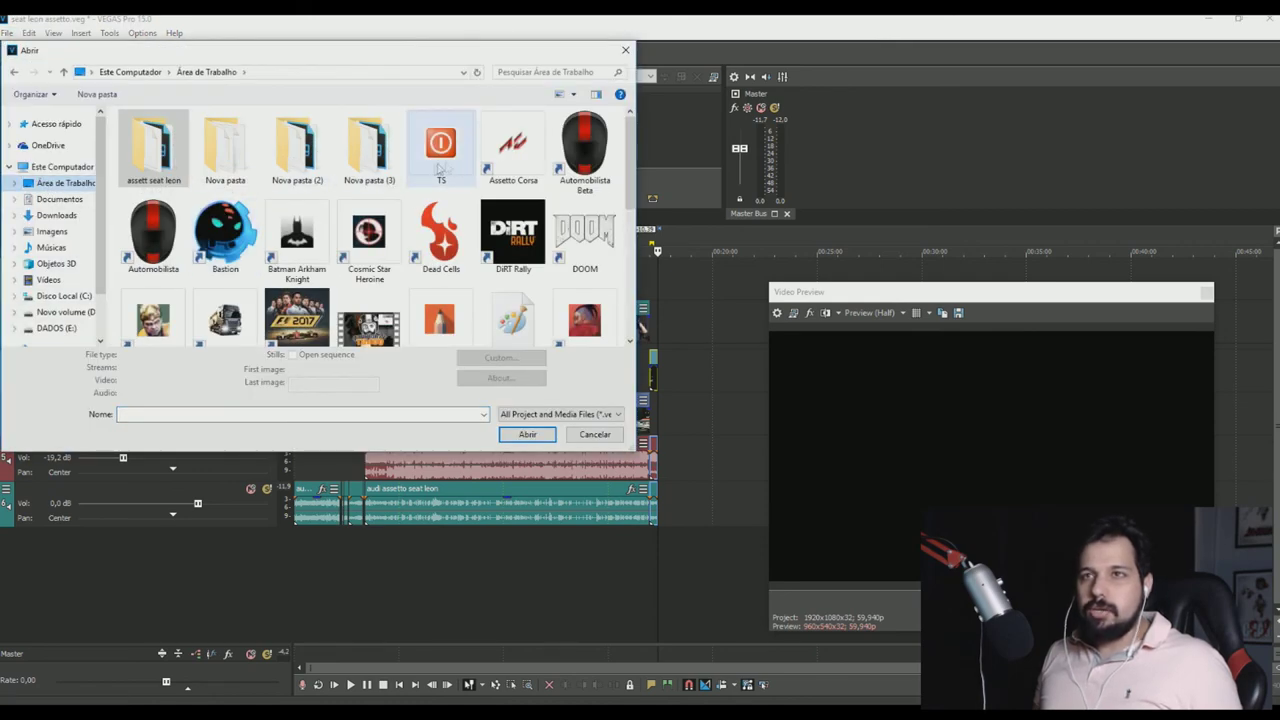
pyautogui.doubleClick(441, 148)
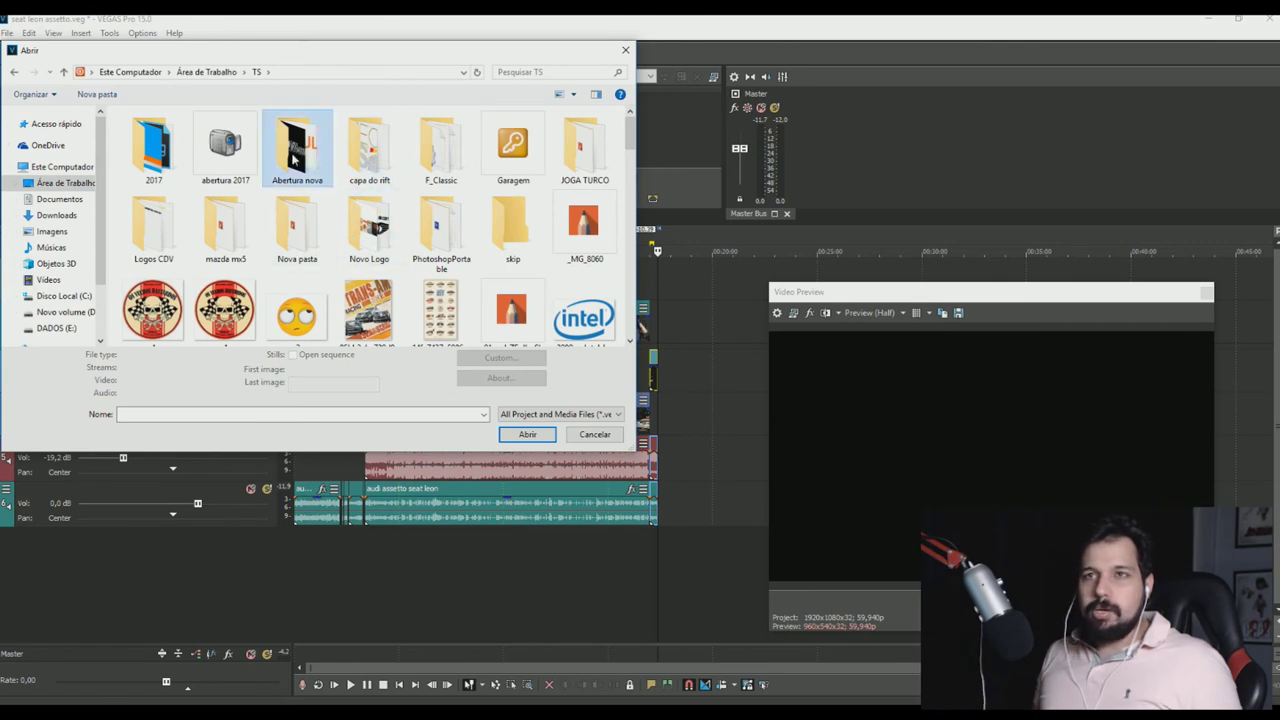
pyautogui.doubleClick(225, 148)
pyautogui.doubleClick(584, 245)
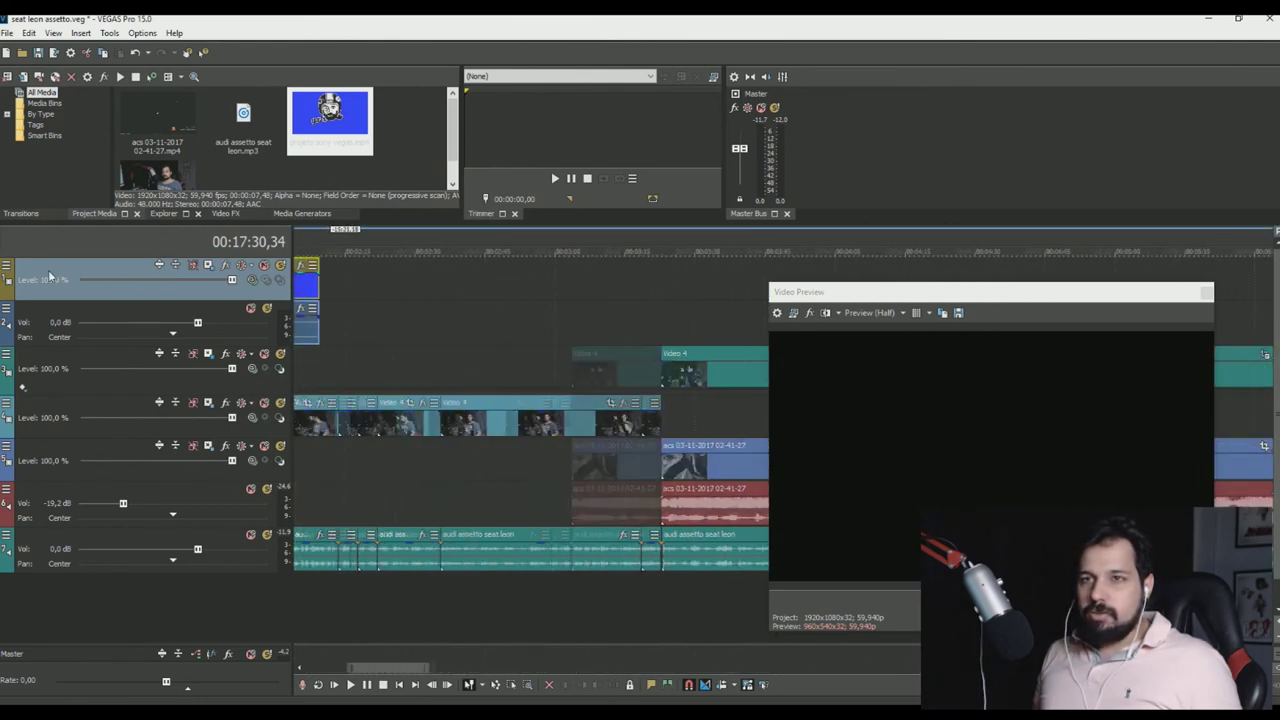
# - Add the VEGAS Chroma Keyer effect to the blue-background intro clip
pyautogui.click(274, 373)
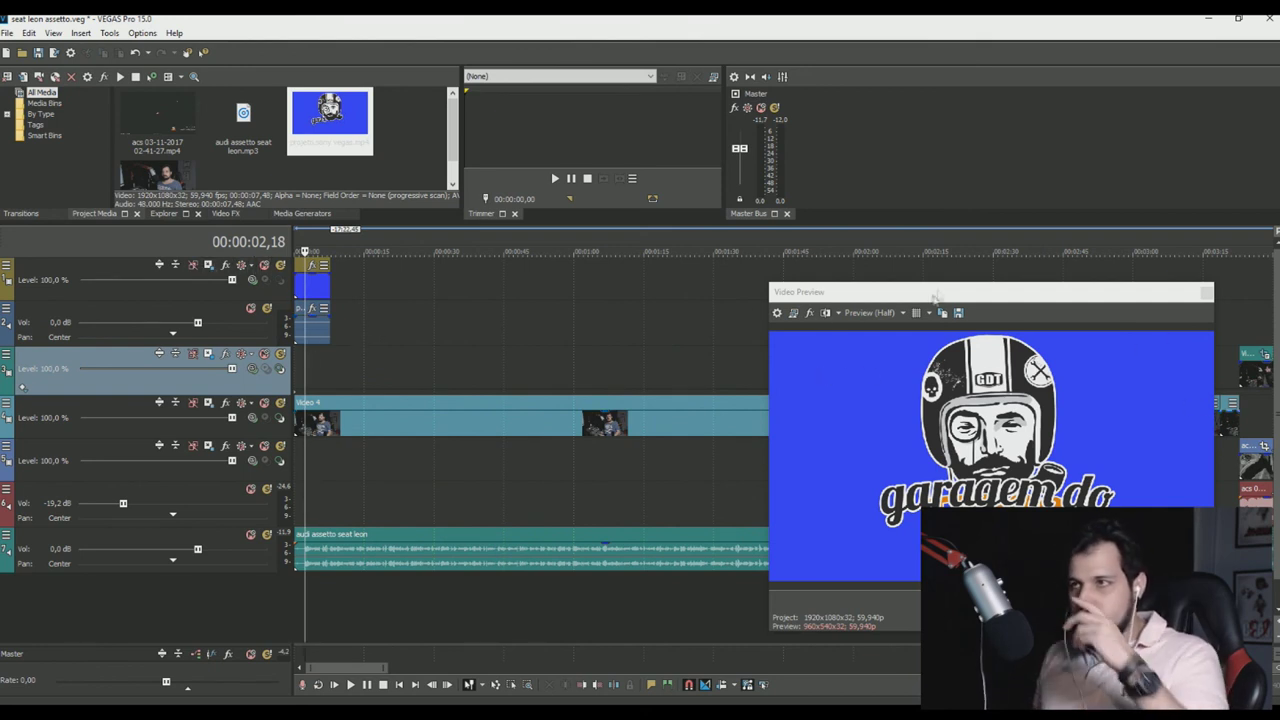
pyautogui.click(313, 264)
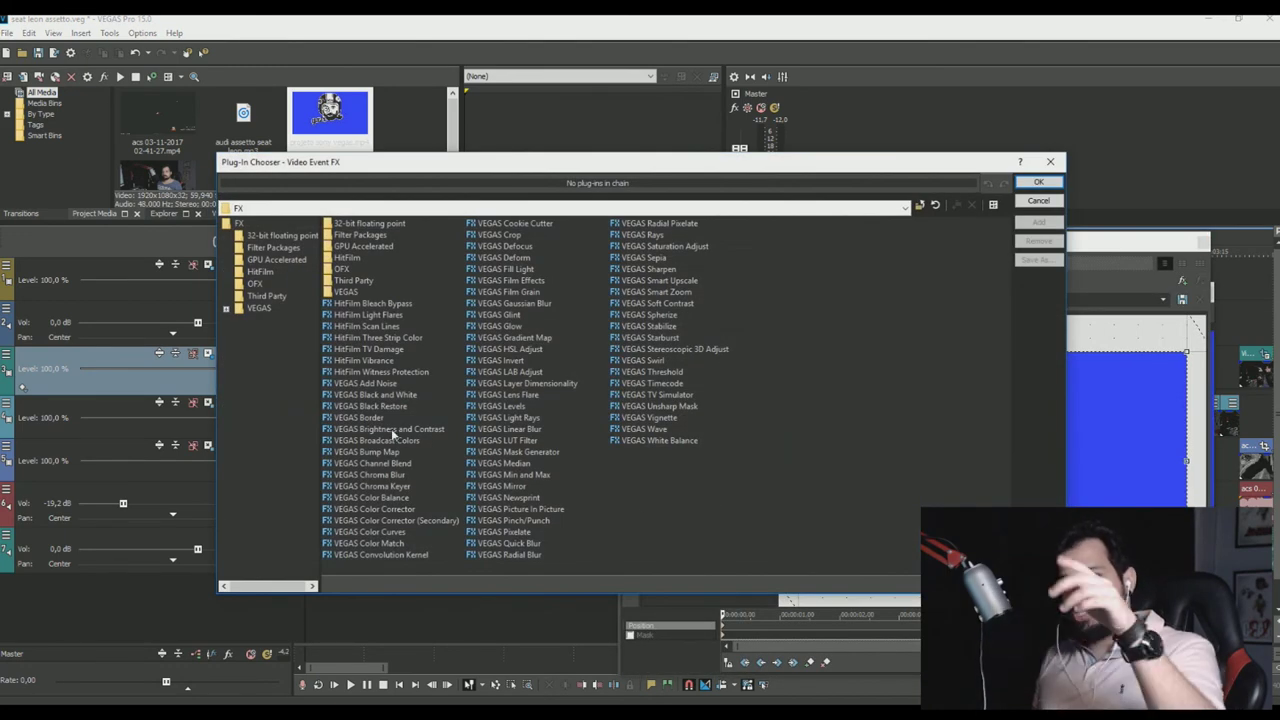
pyautogui.click(390, 487)
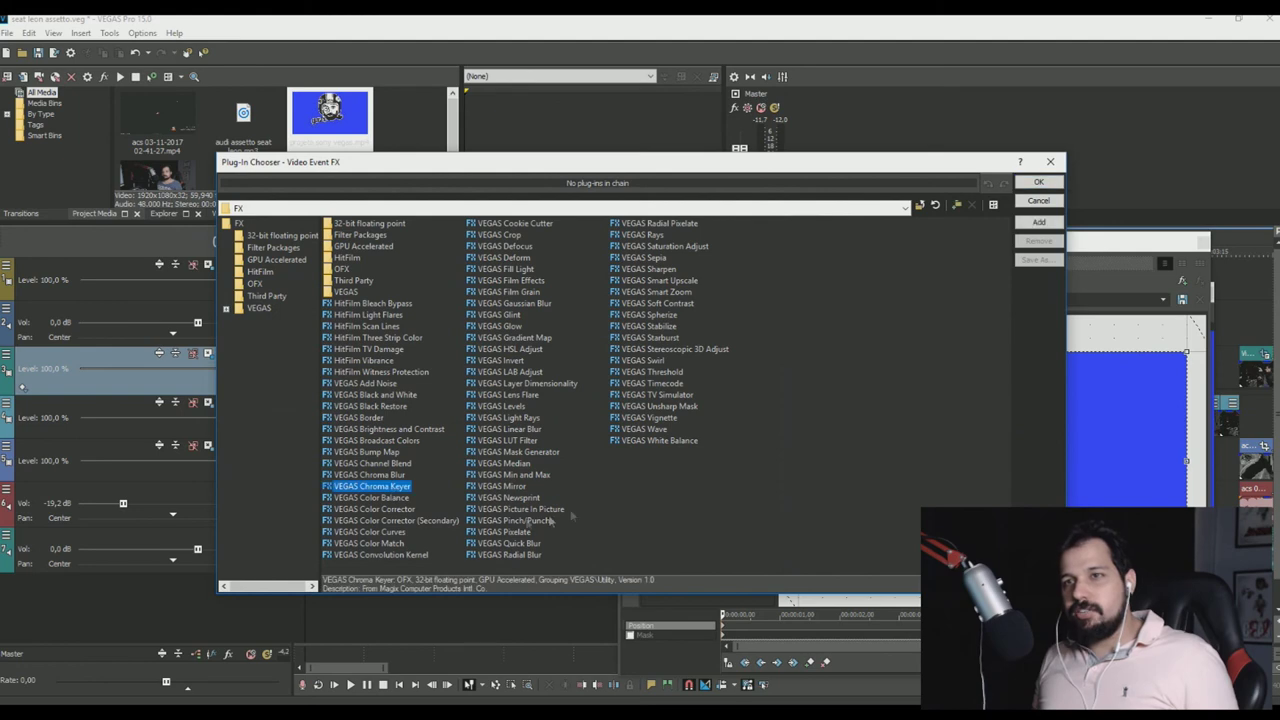
pyautogui.click(1038, 222)
pyautogui.click(1038, 182)
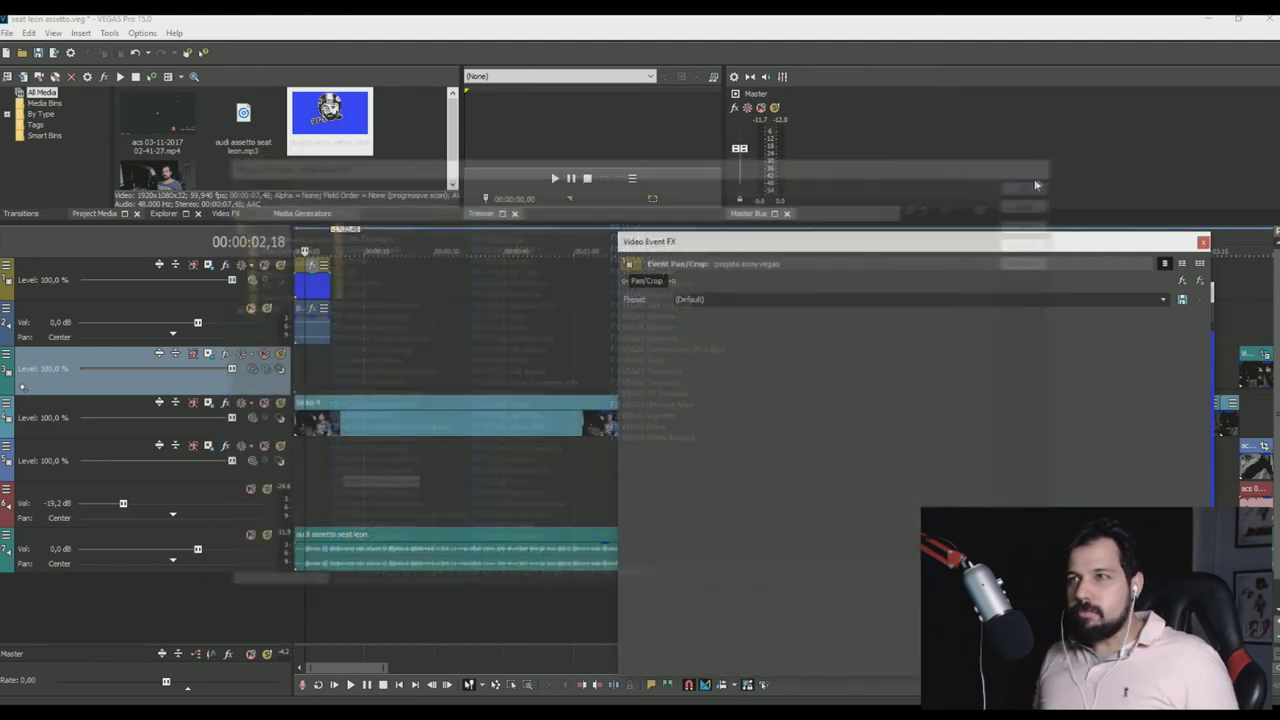
# - Move the effect window clear of the video preview and sample the intro's blue background as the key color, 240; 0,81; 1,0
pyautogui.moveTo(858, 240); pyautogui.dragTo(360, 229)
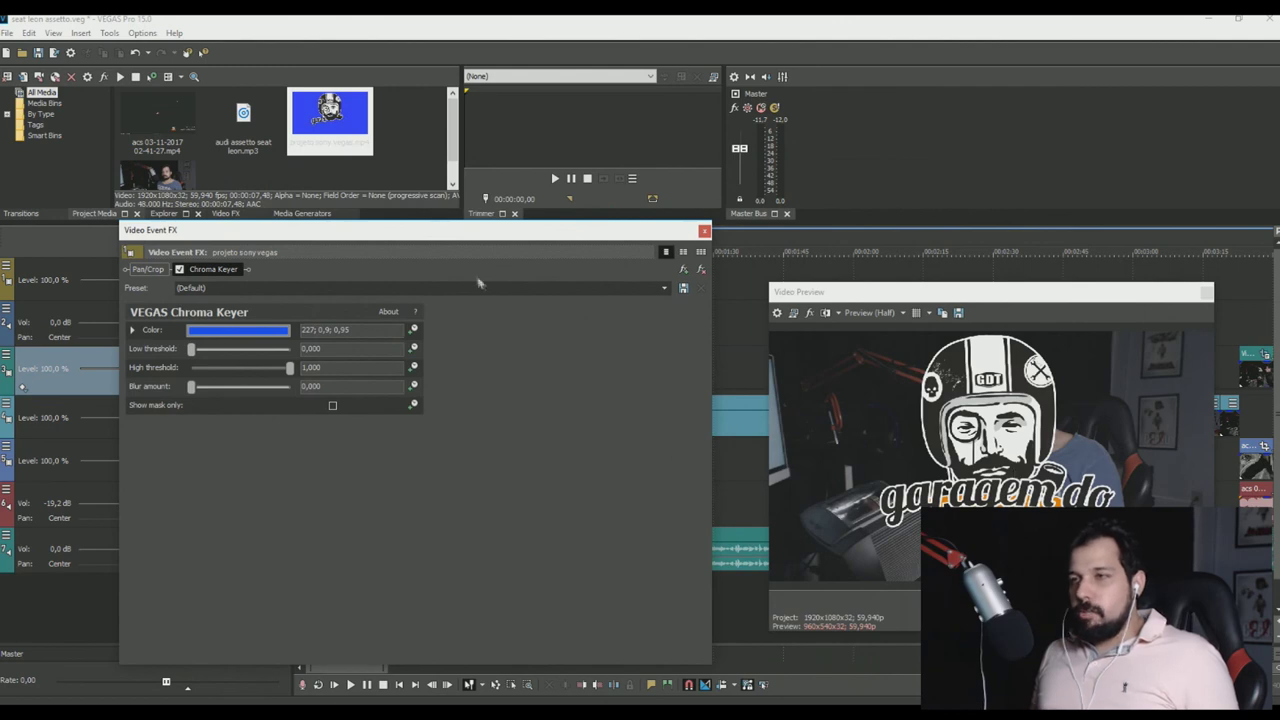
pyautogui.moveTo(489, 243); pyautogui.dragTo(551, 390)
pyautogui.click(330, 478)
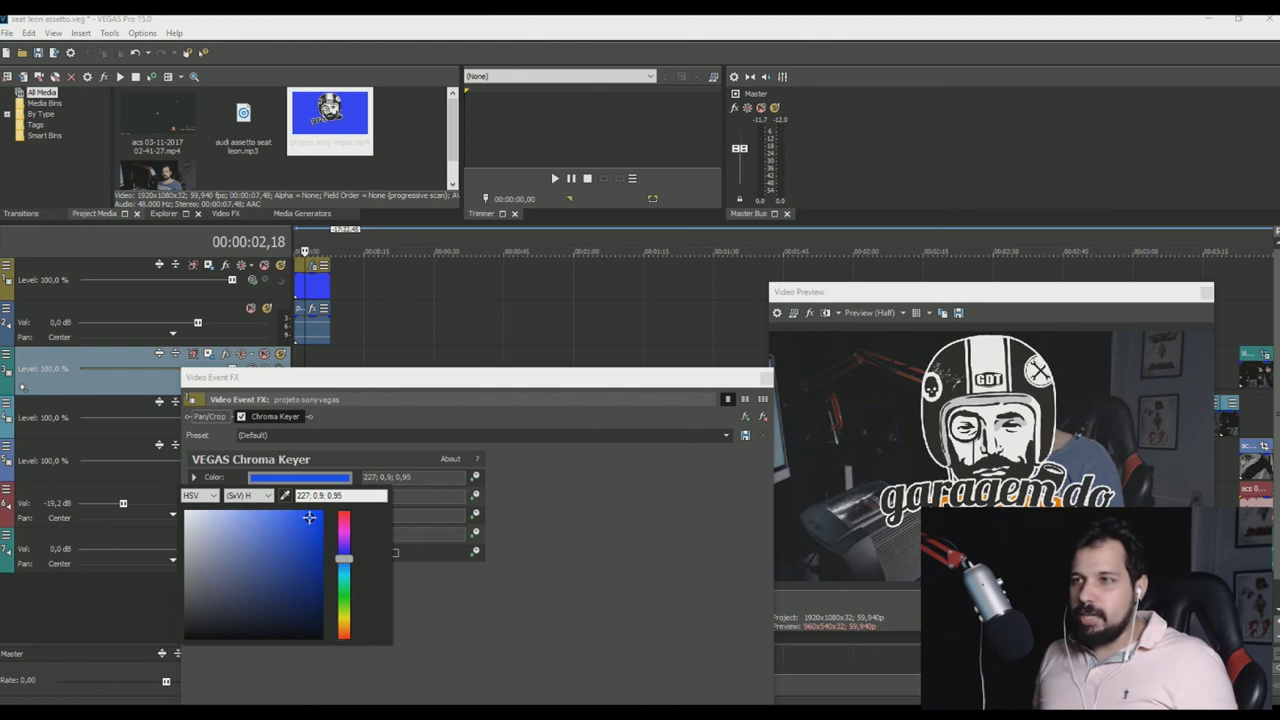
pyautogui.click(318, 286)
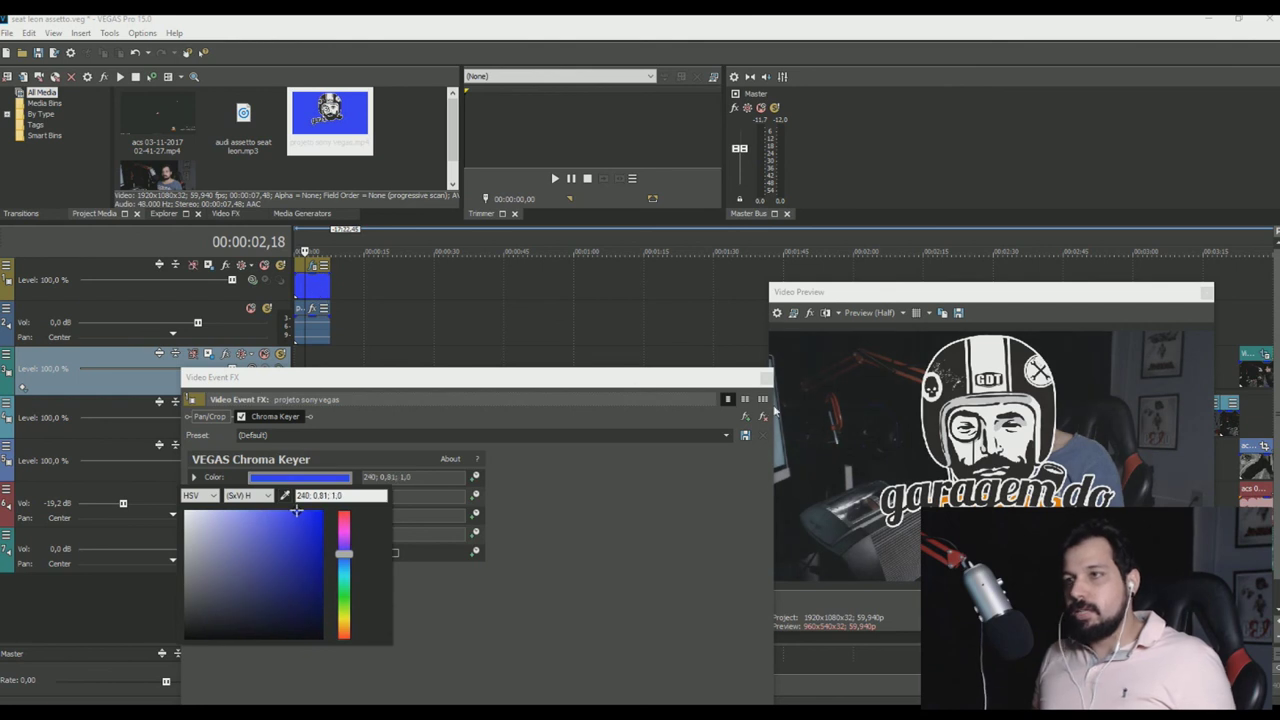
pyautogui.click(766, 381)
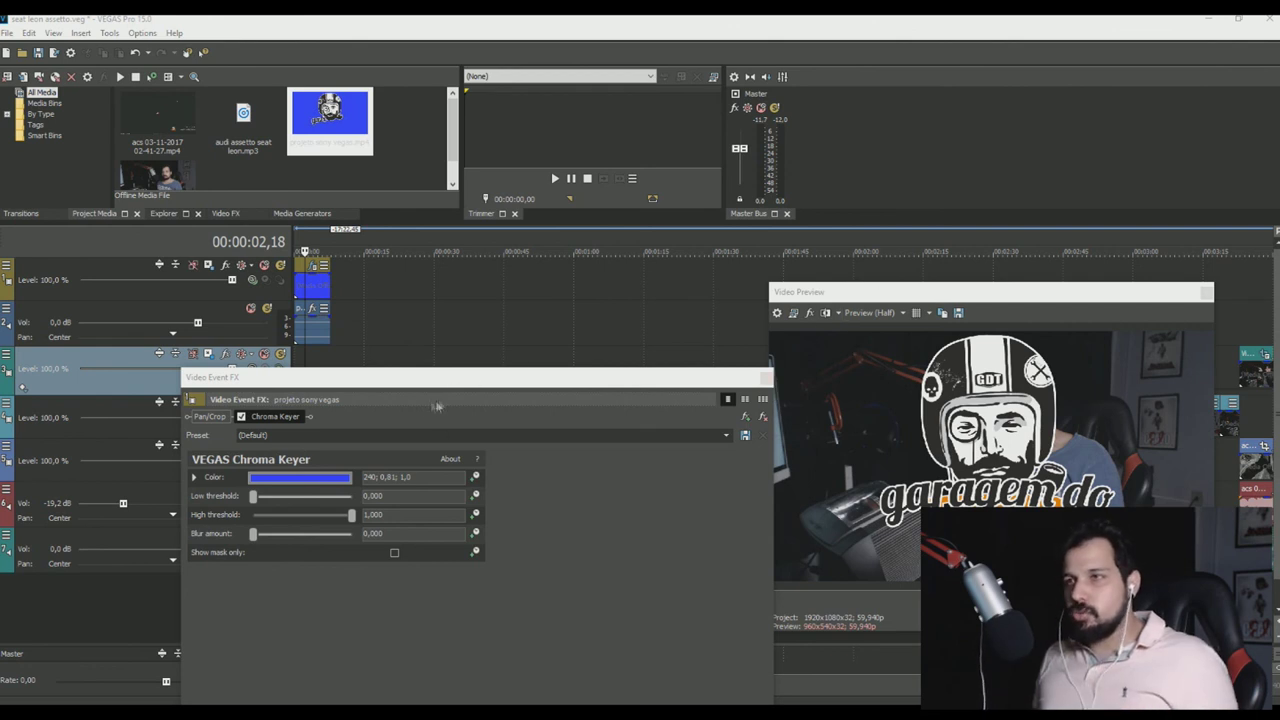
# - Compare the intro with the Chroma Keyer switched off and on, leave it enabled and close the effect settings
pyautogui.click(241, 417)
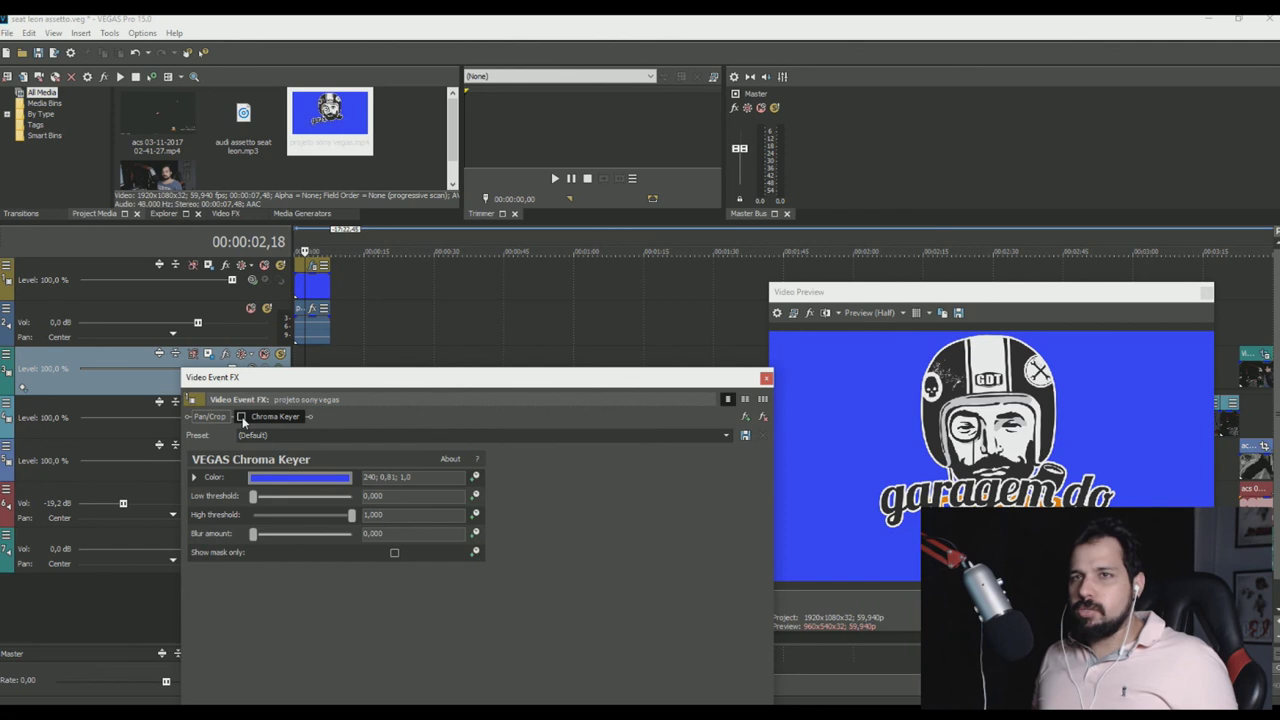
pyautogui.click(241, 417)
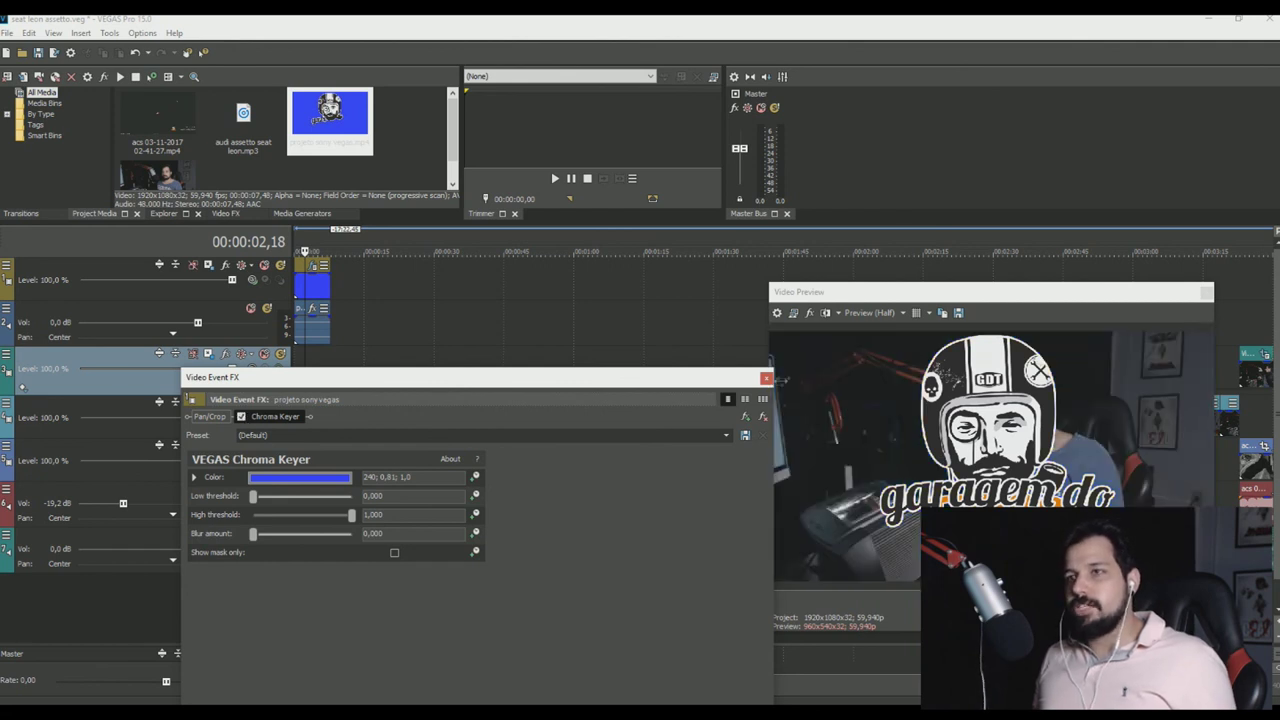
pyautogui.click(766, 379)
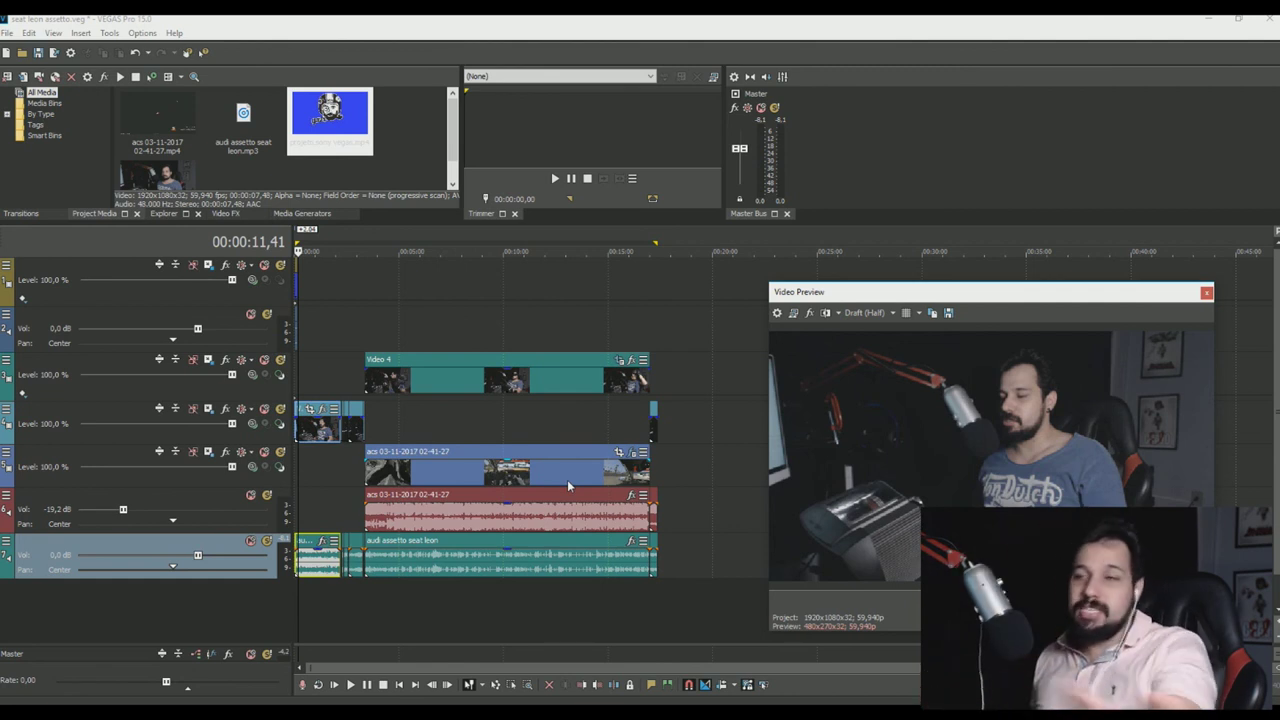
# - Select the gameplay video clip and preview the frame at 00:13:04,35
pyautogui.click(567, 479)
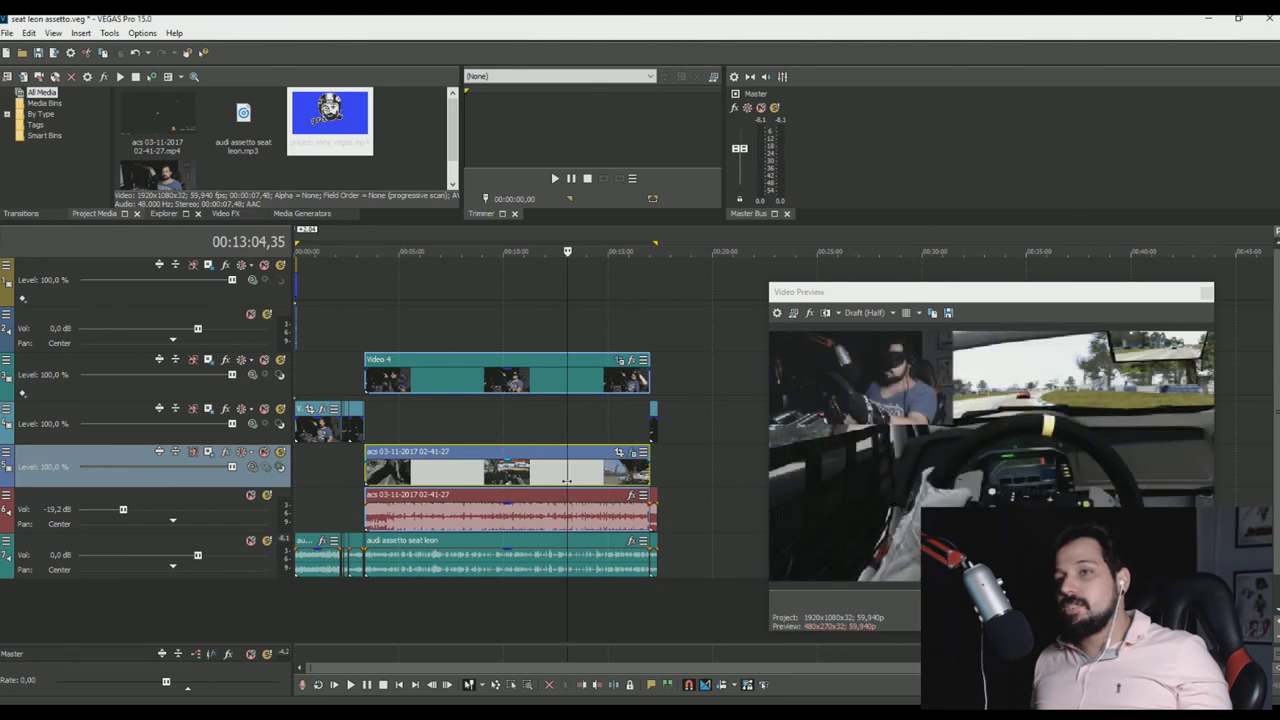